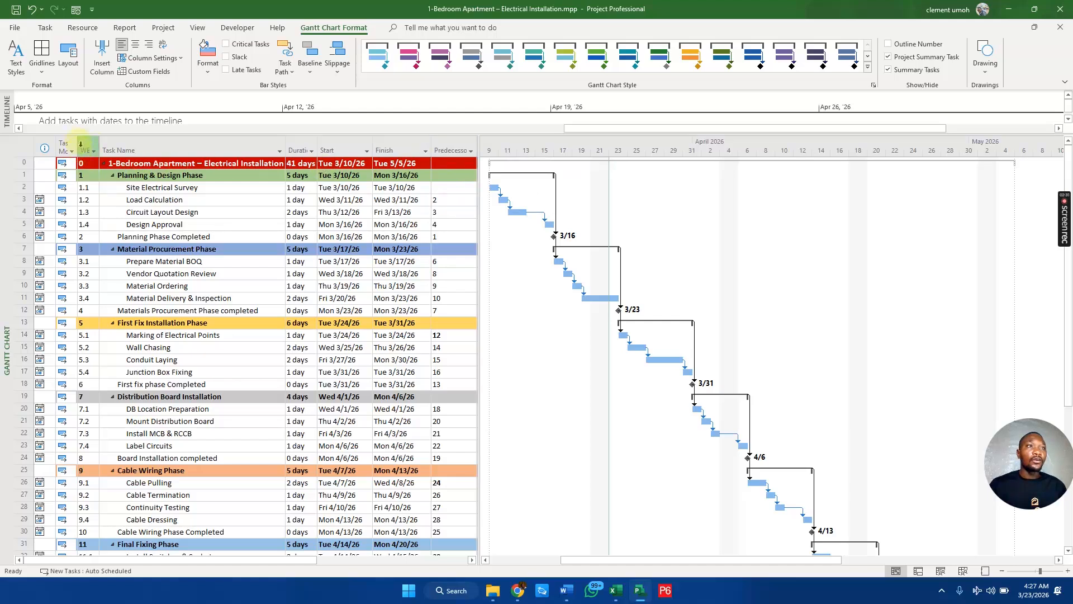
Step: Widen the WBS column in the task table
drag(101, 144, 115, 147)
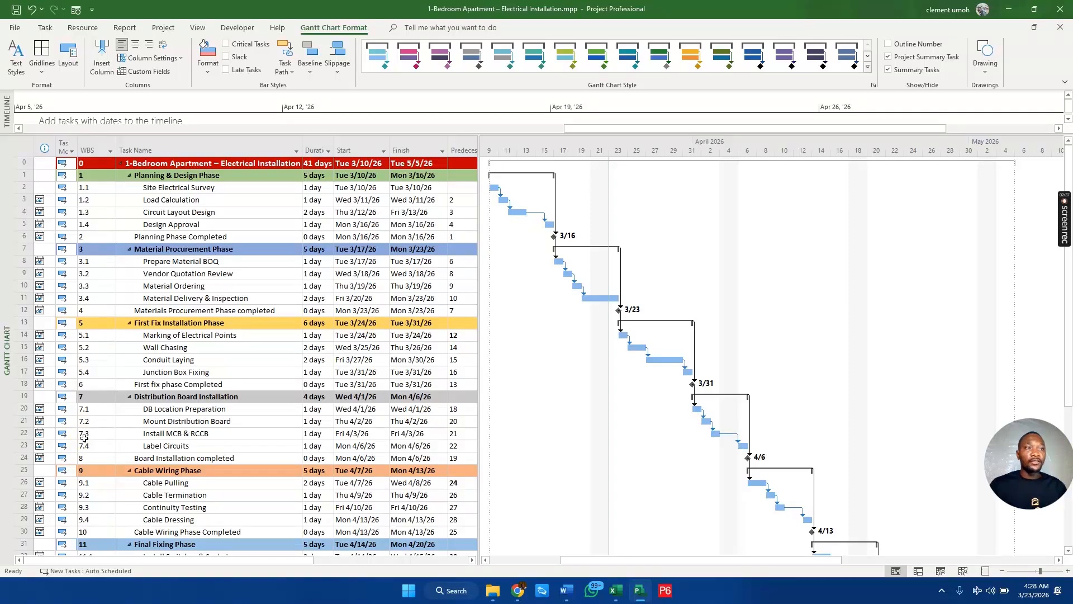
scroll(273, 397, down, 3)
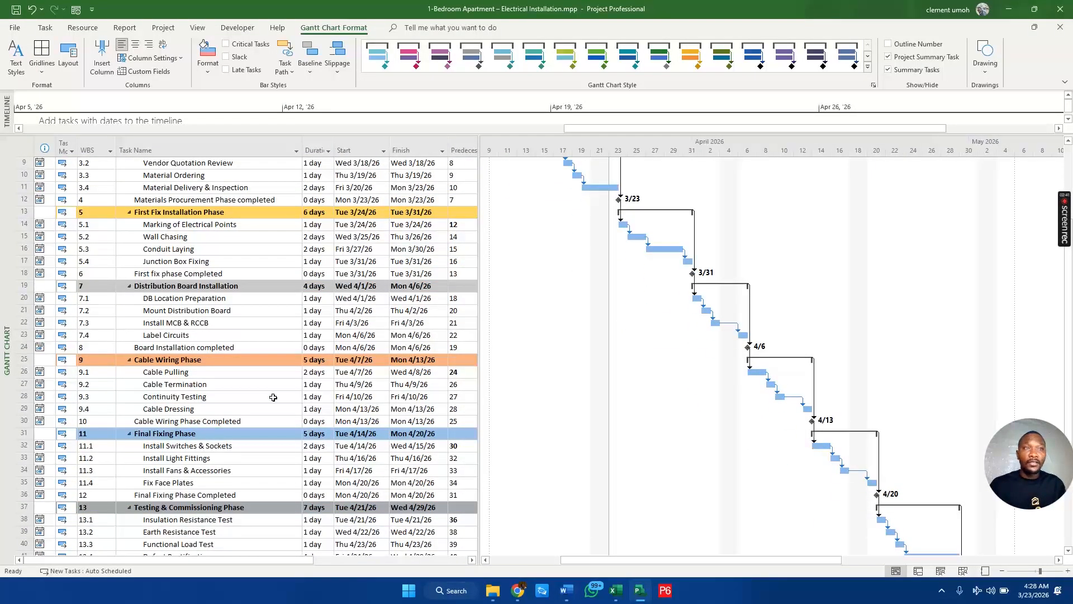
scroll(273, 397, up, 3)
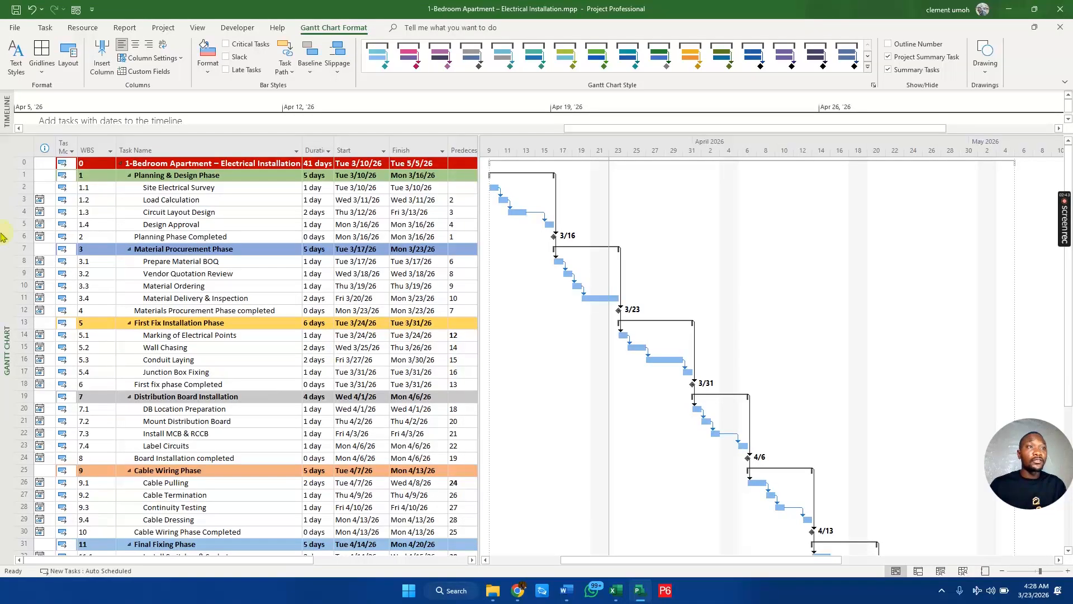
Step: Remove the background color from the Material Procurement Phase row
click(18, 248)
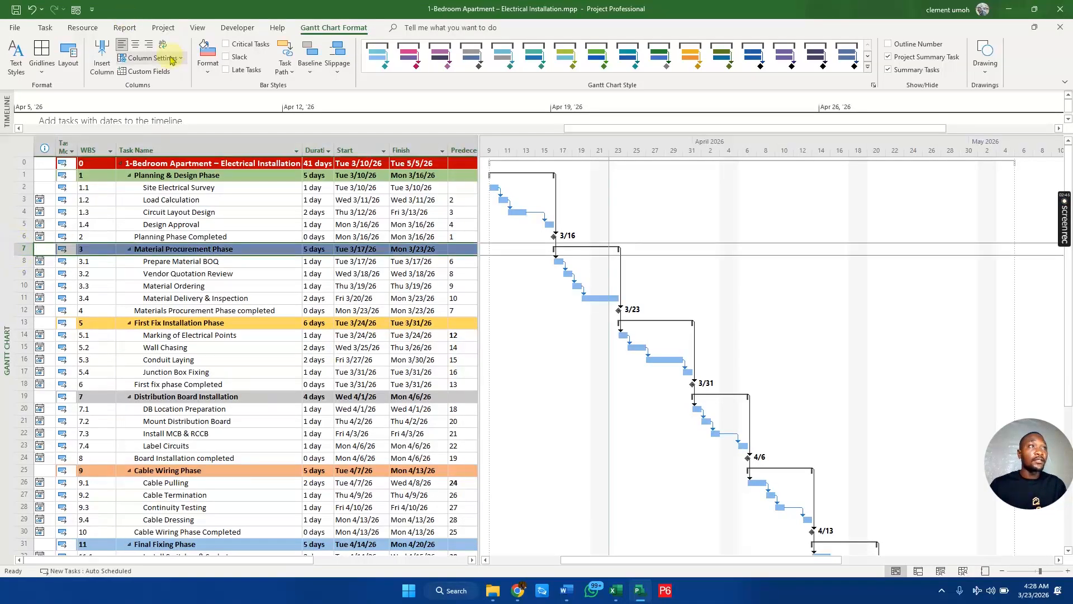
click(45, 28)
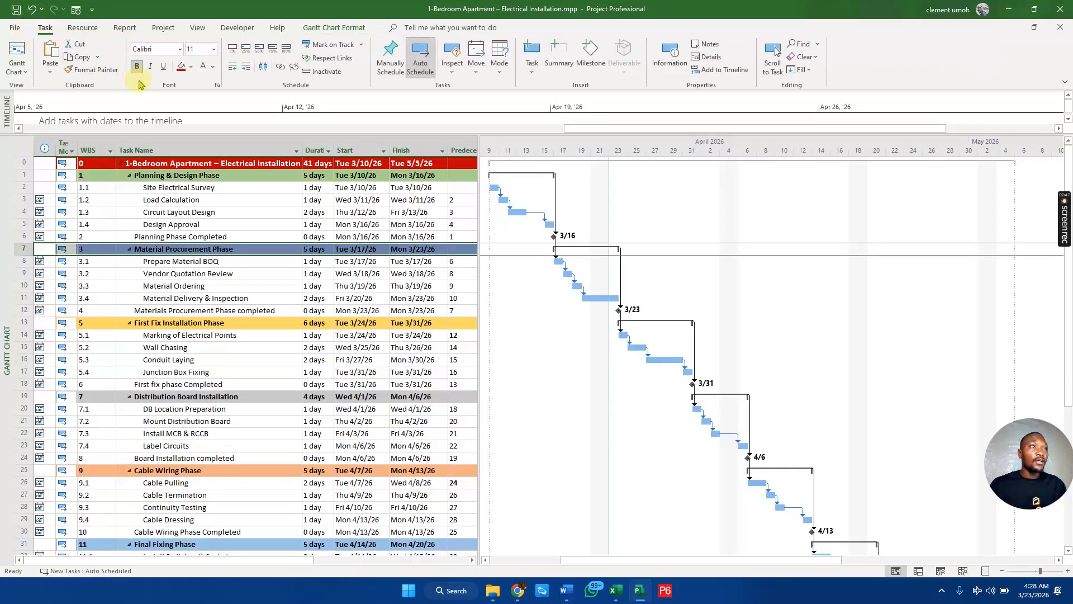
click(190, 69)
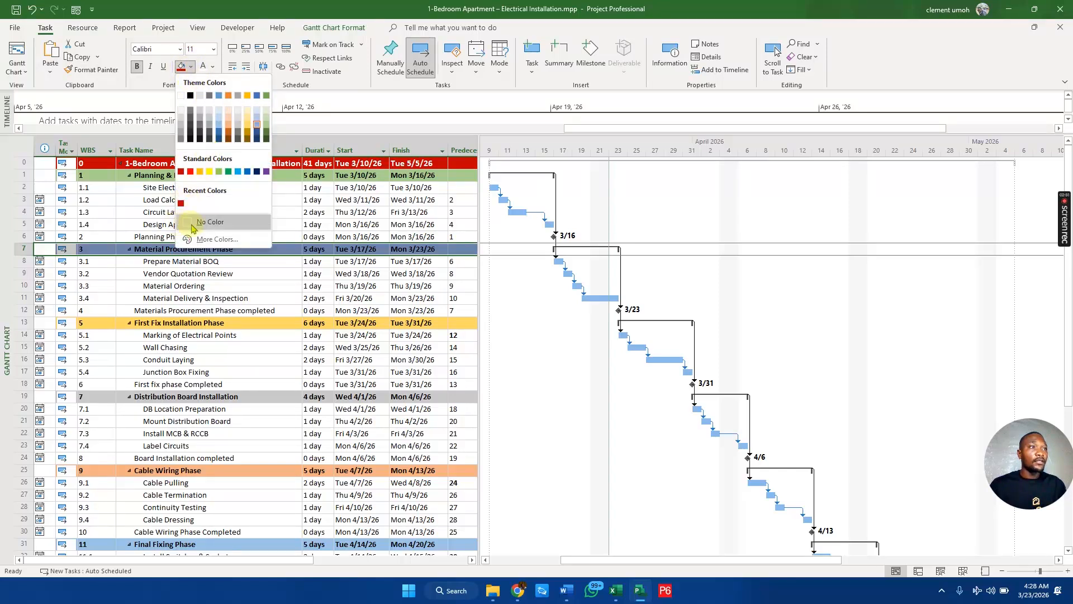
click(193, 223)
click(202, 286)
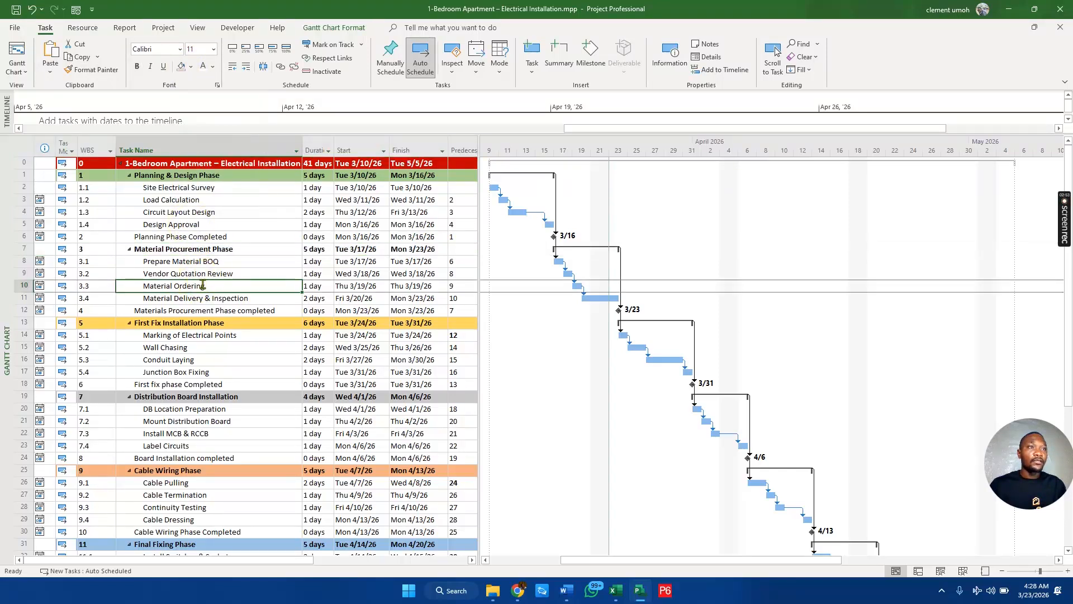
Step: Try a blue font color on the Material Procurement Phase row and undo it
click(23, 249)
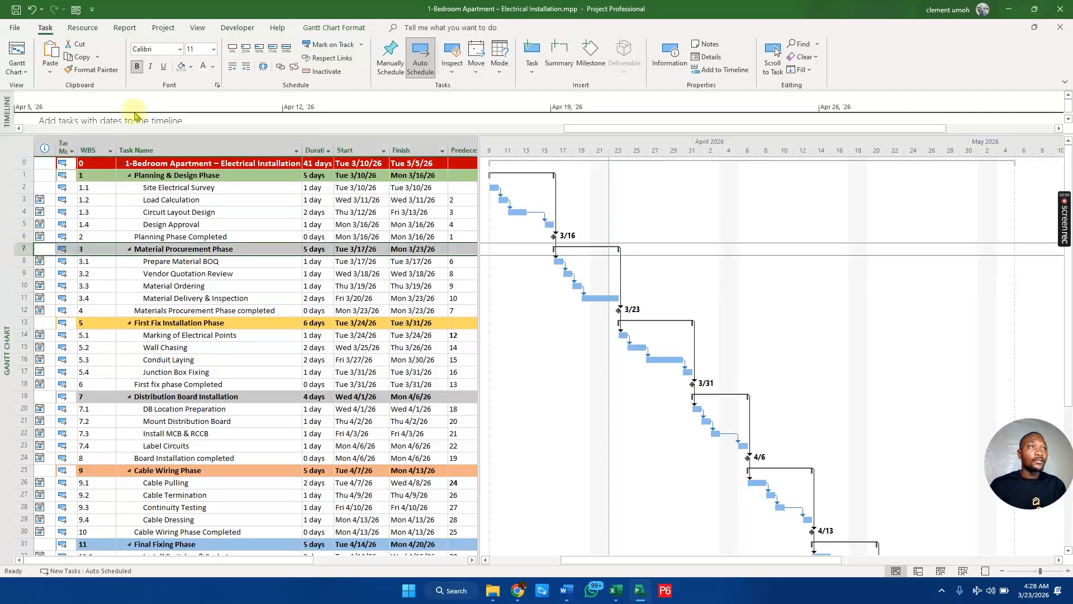
click(212, 66)
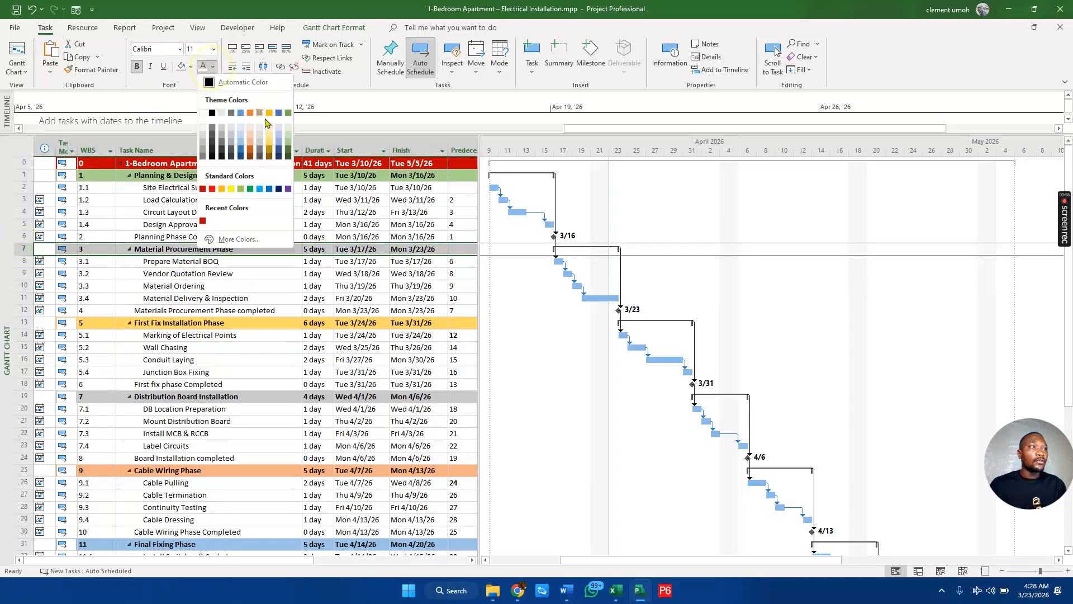
click(281, 144)
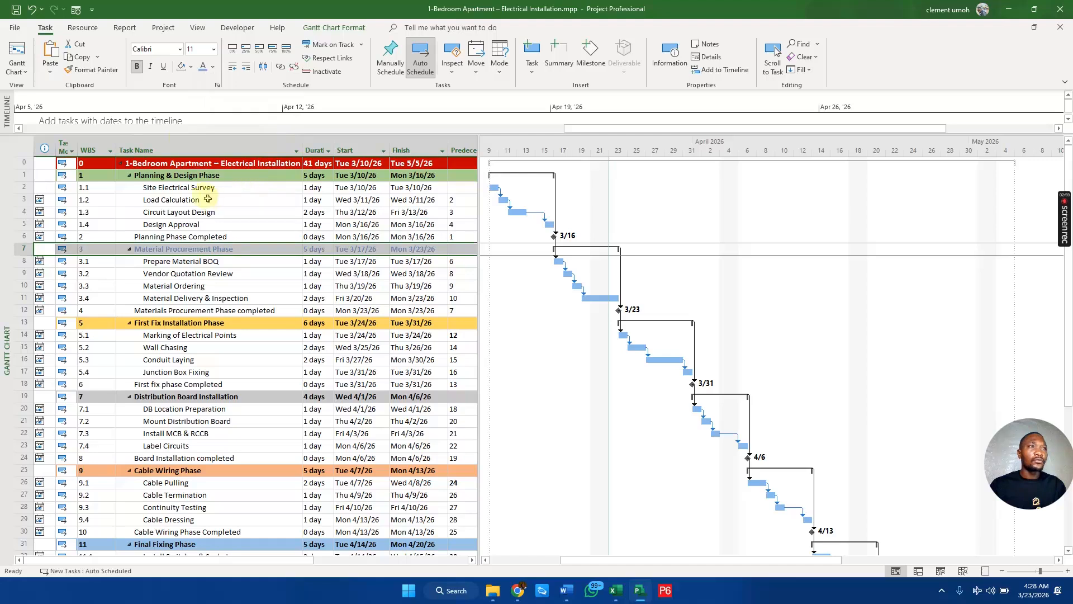
key(ctrl+z)
Step: Apply a light blue theme background color to the Material Procurement Phase row
click(191, 66)
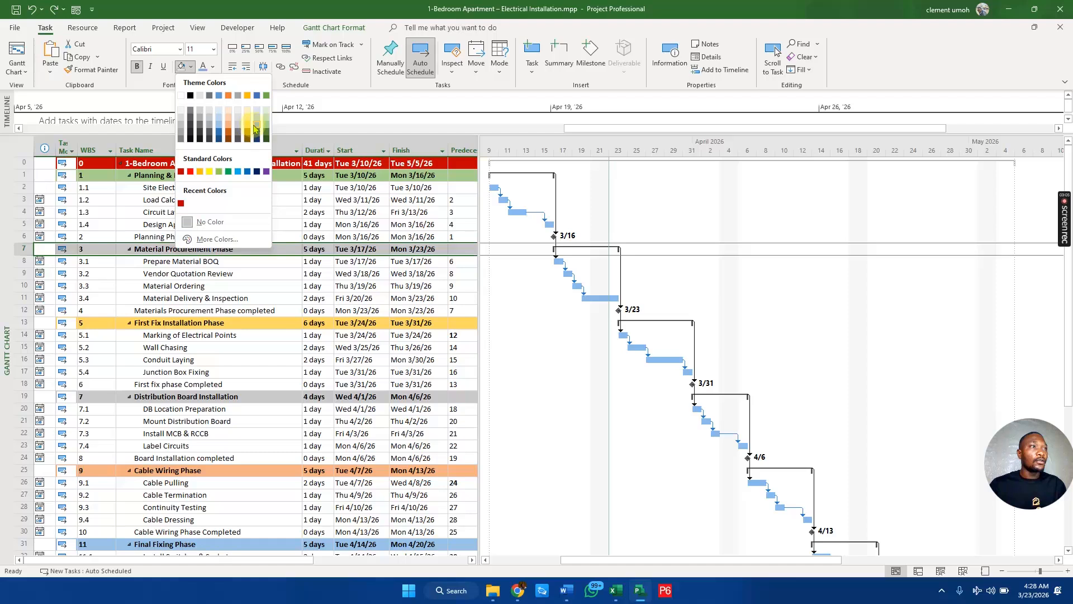
click(254, 128)
click(293, 276)
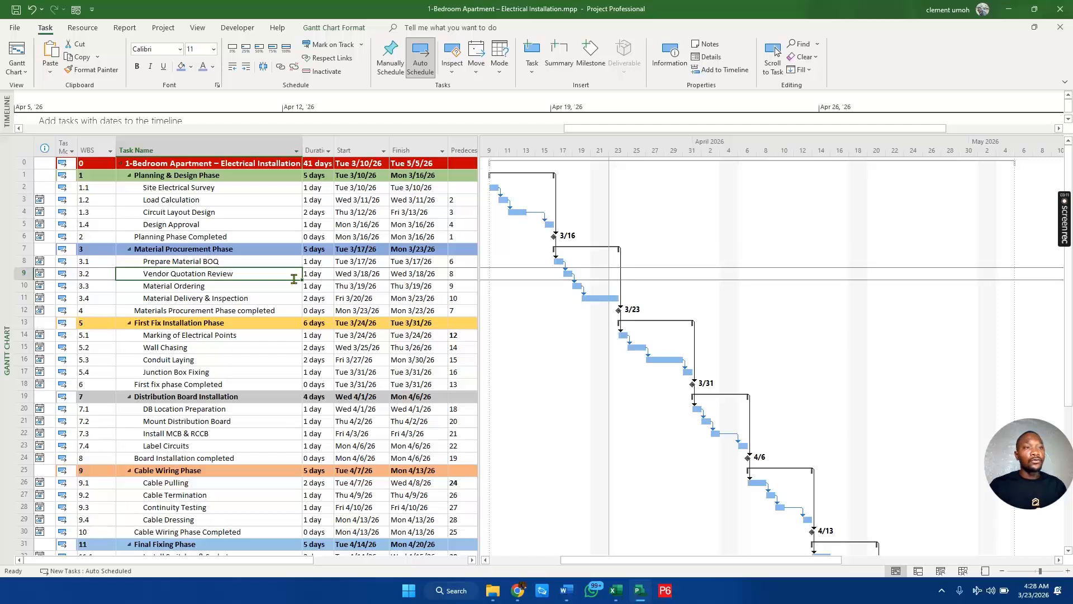
Step: Look through the task list down to the Handover & Documentation phase and switch to the Resource Sheet view
scroll(279, 266, down, 5)
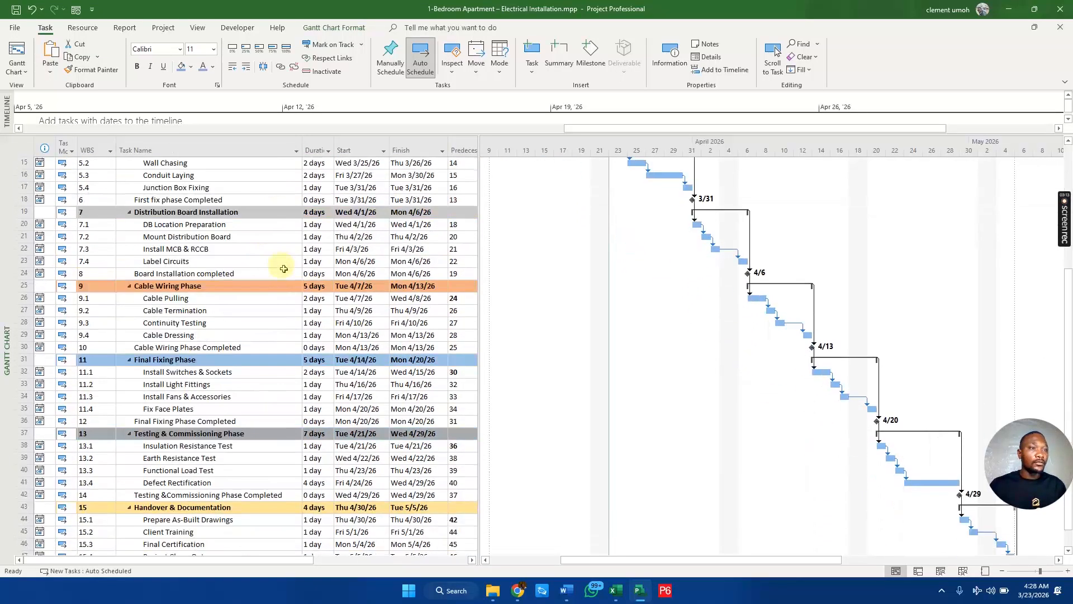
scroll(291, 268, down, 2)
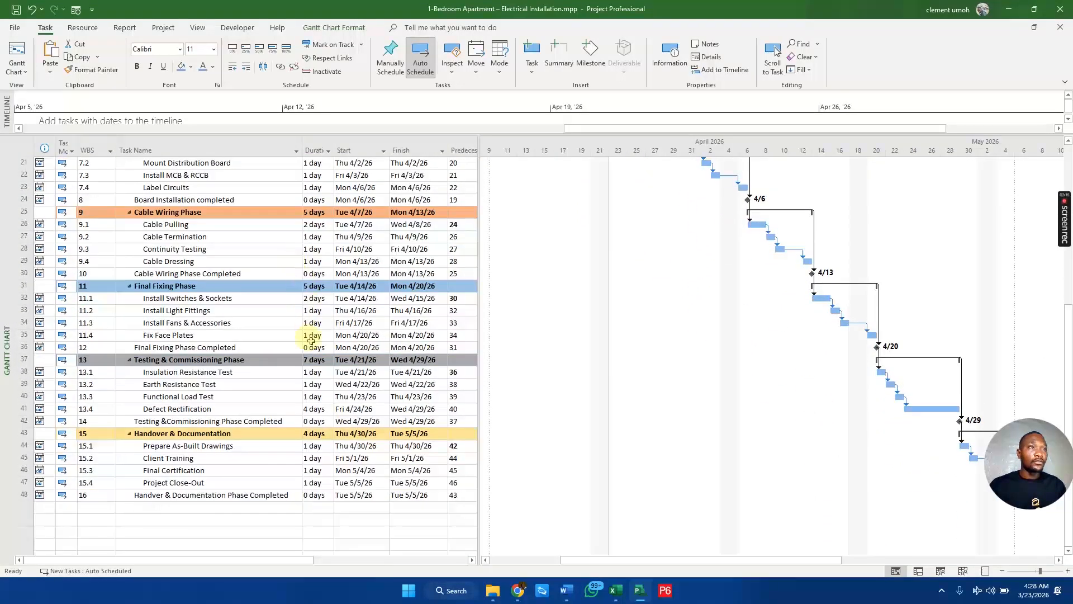
scroll(309, 333, up, 3)
scroll(311, 340, up, 5)
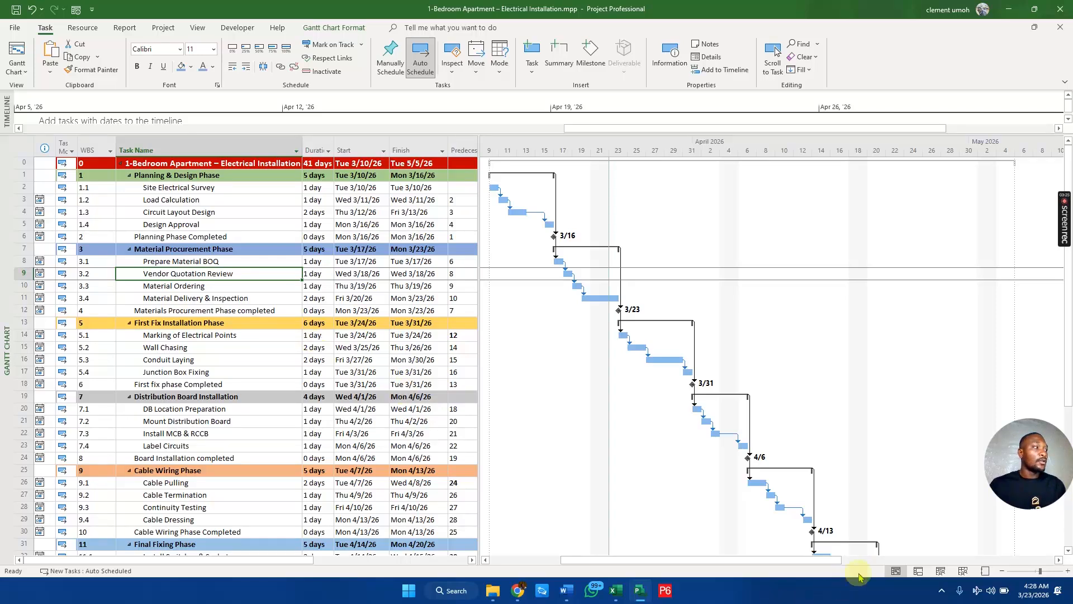
click(964, 570)
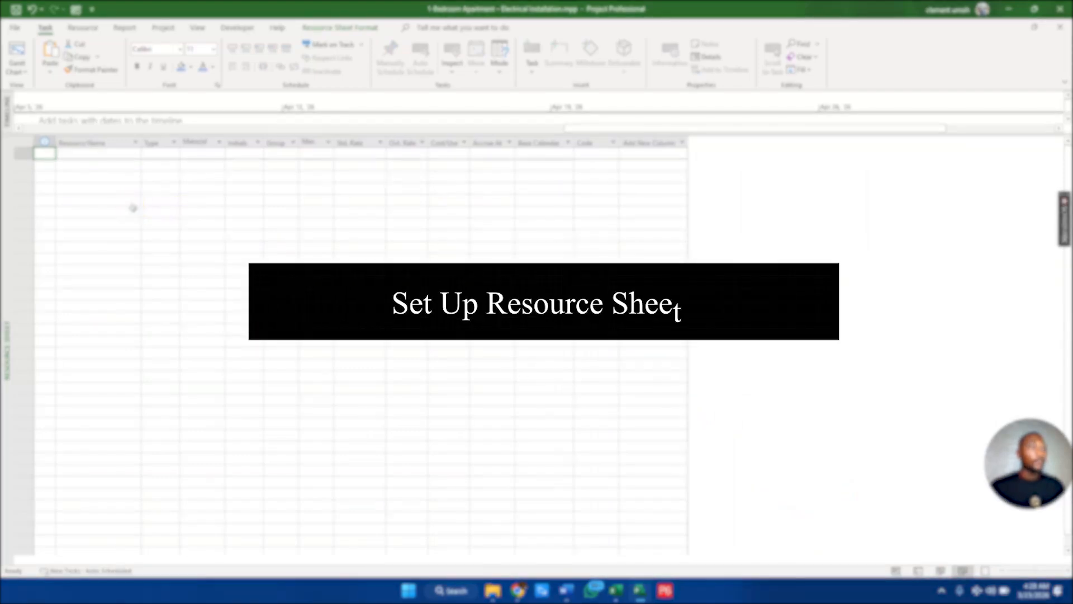
scroll(149, 251, up, 2)
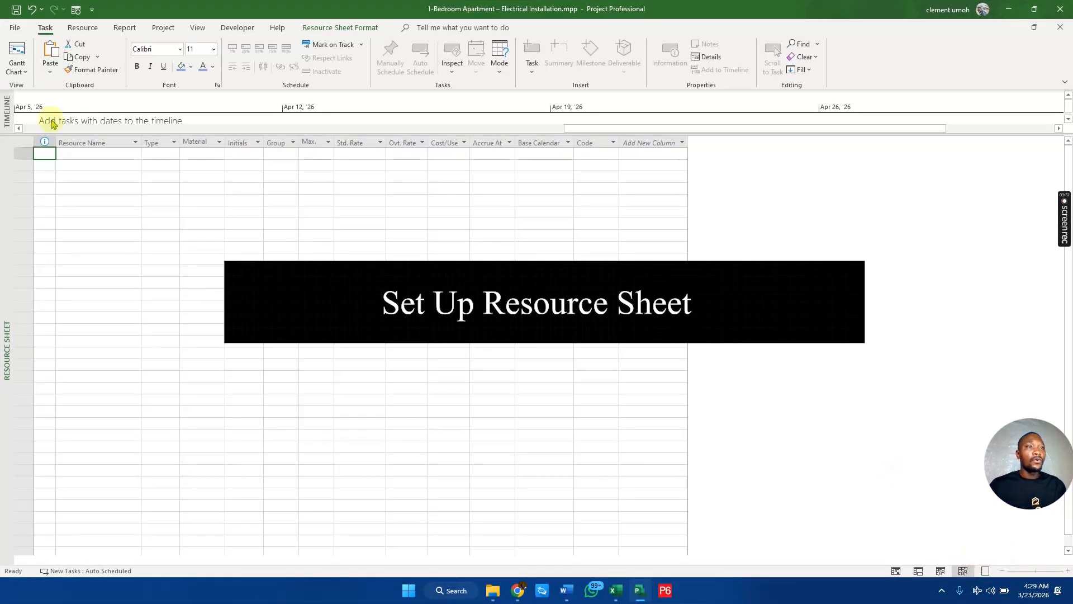
Step: Switch to the Gantt Chart view and return to the Resource Sheet view
right_click(7, 235)
key(Escape)
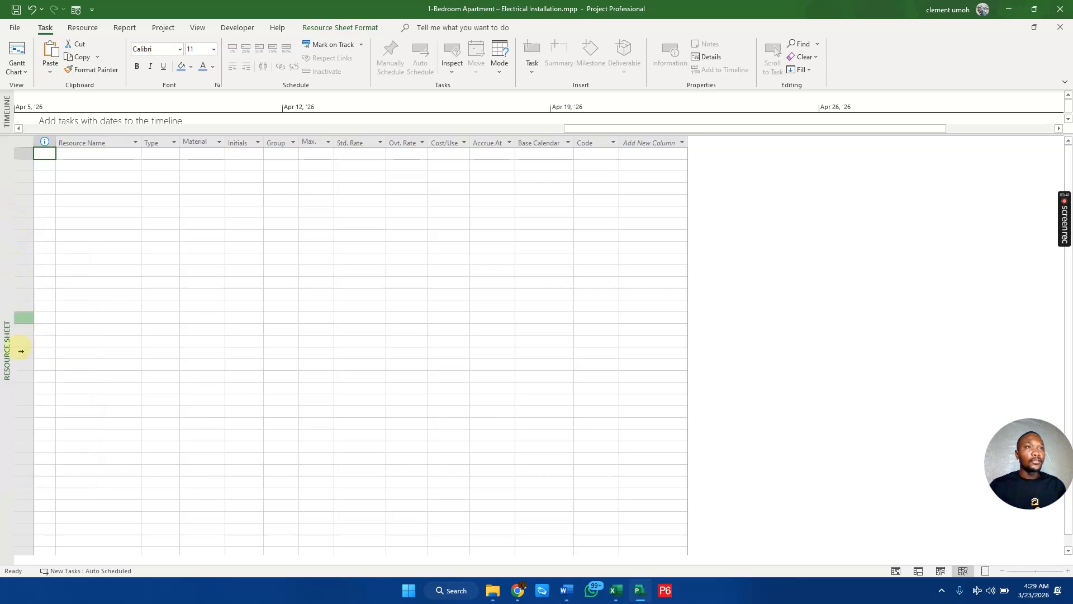
right_click(5, 255)
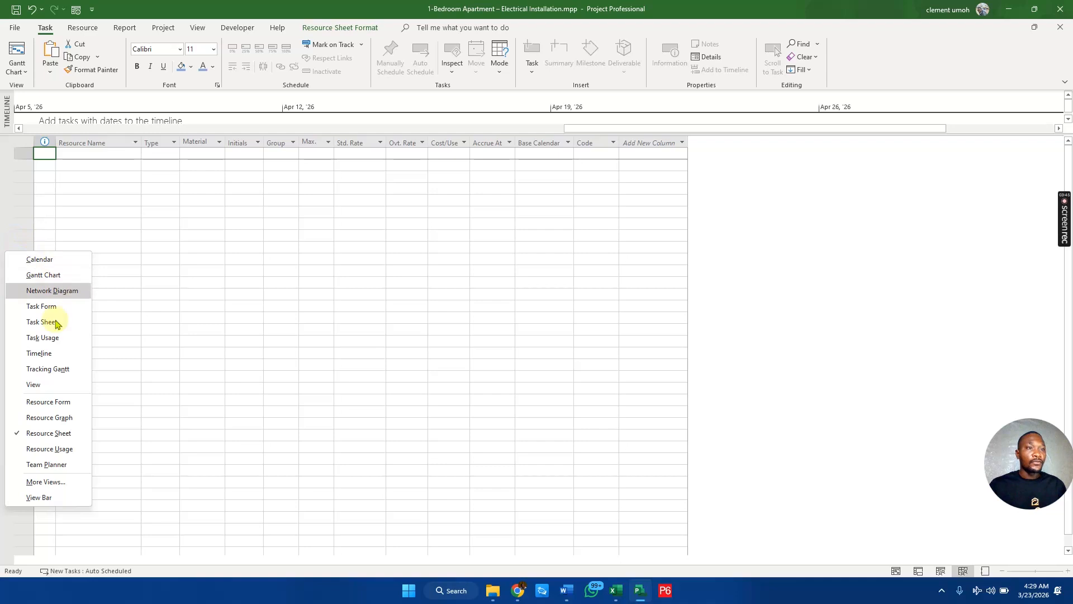
click(36, 274)
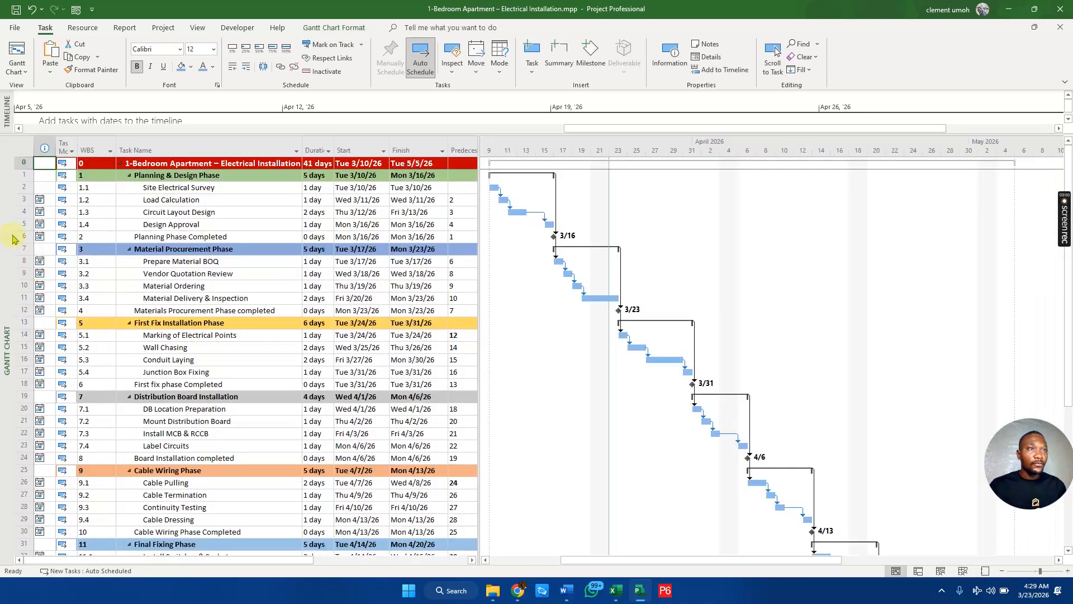
right_click(14, 239)
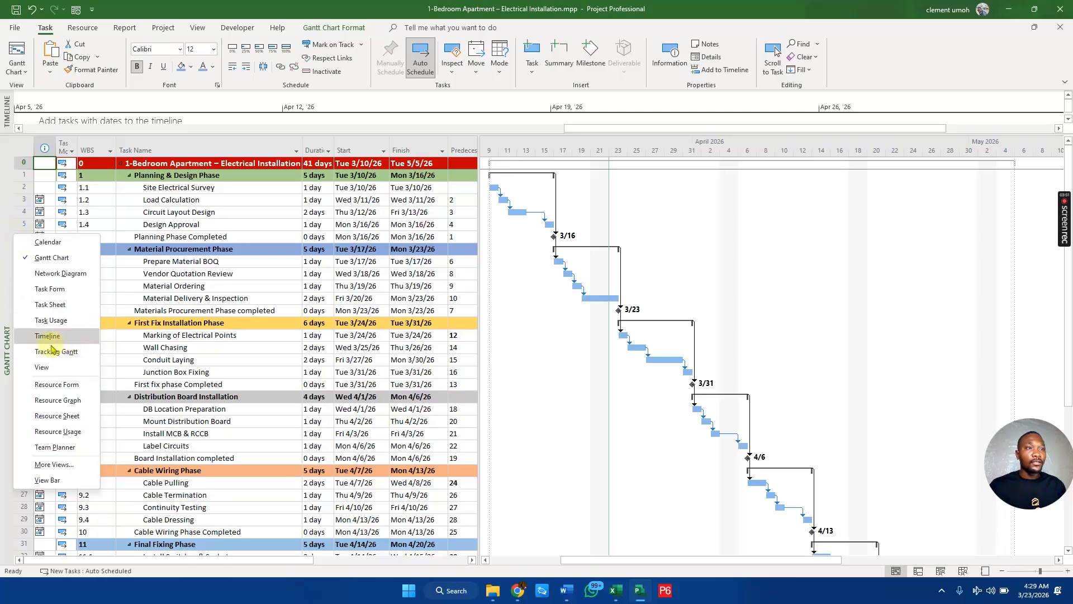
click(60, 416)
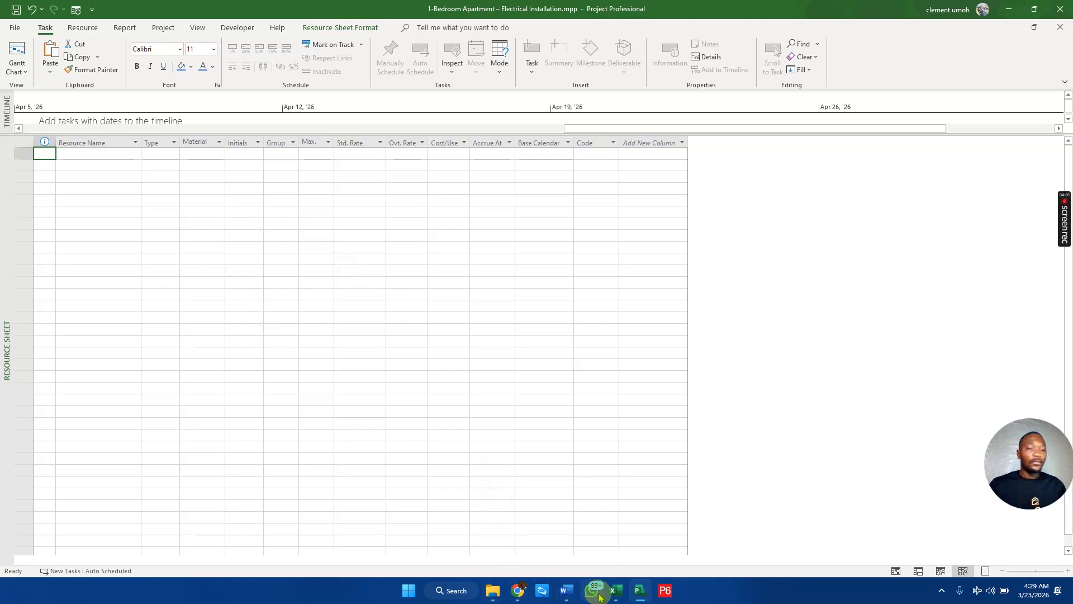
Step: Switch to Excel, copy role names B2:B10 from the Resources worksheet, and paste them into Project's Resource Name column from row 1
click(615, 590)
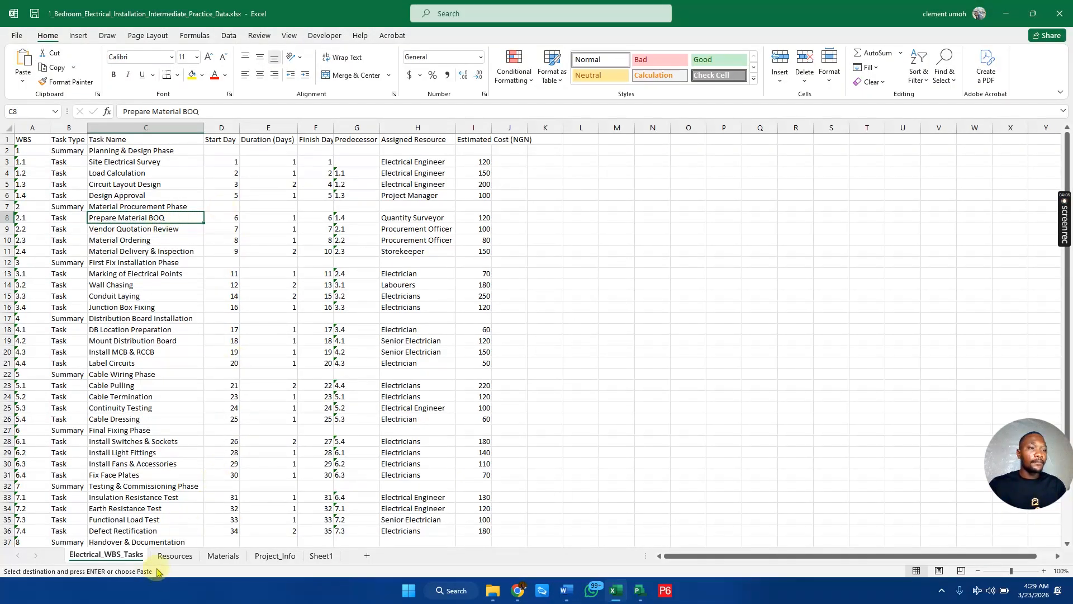
click(174, 555)
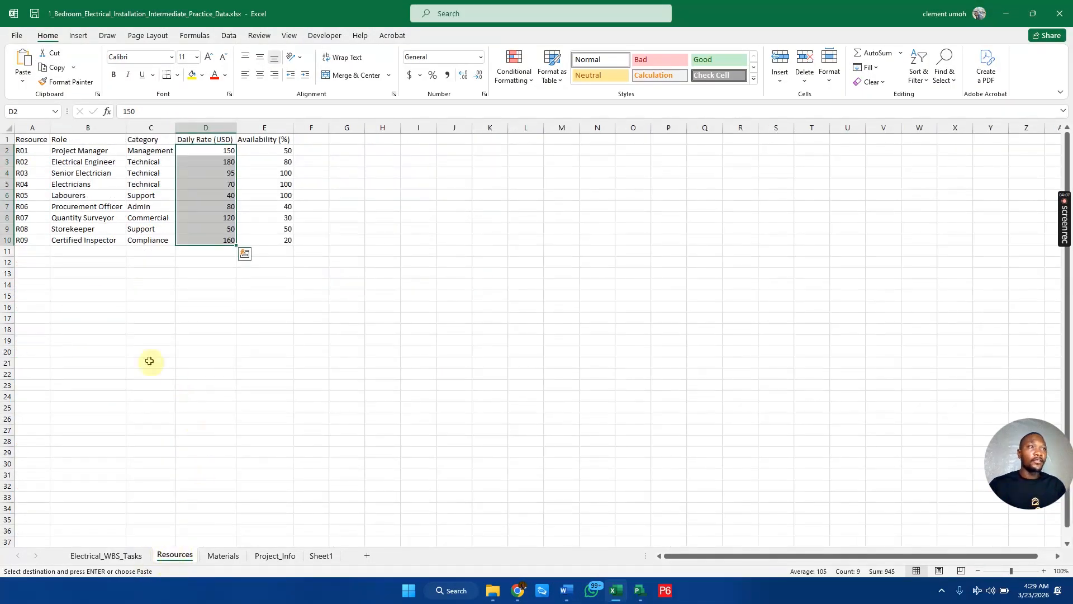
drag(88, 150, 121, 237)
key(ctrl+c)
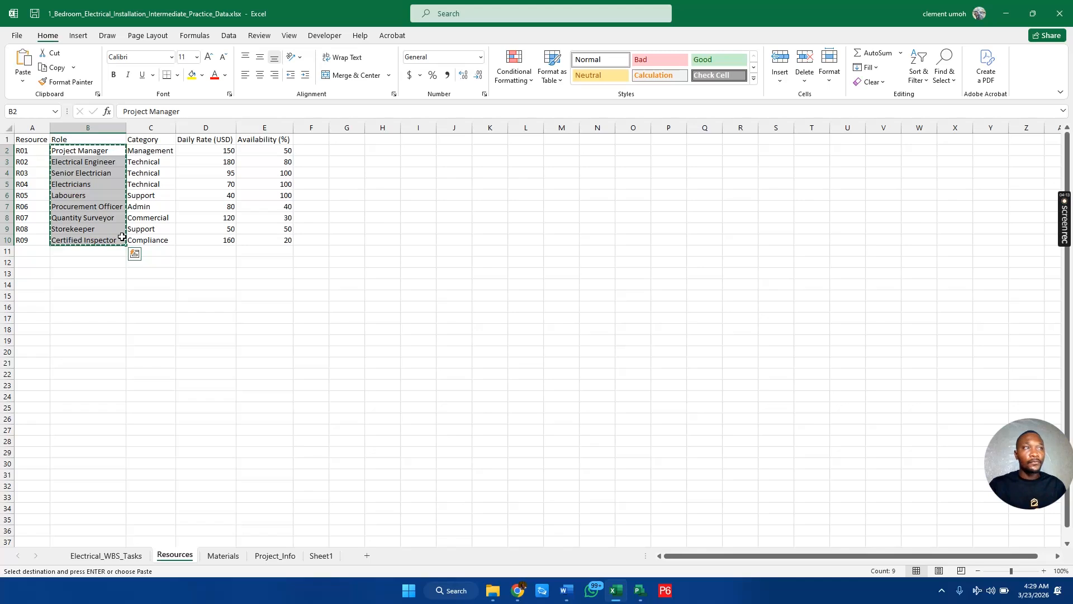
key(alt+Tab)
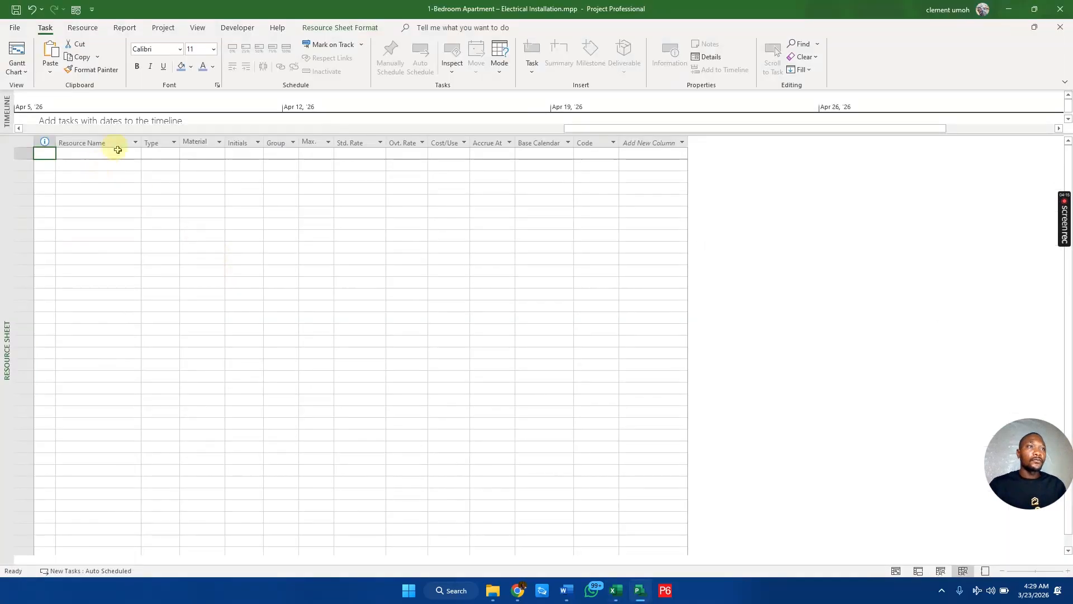
click(118, 152)
key(ctrl+v)
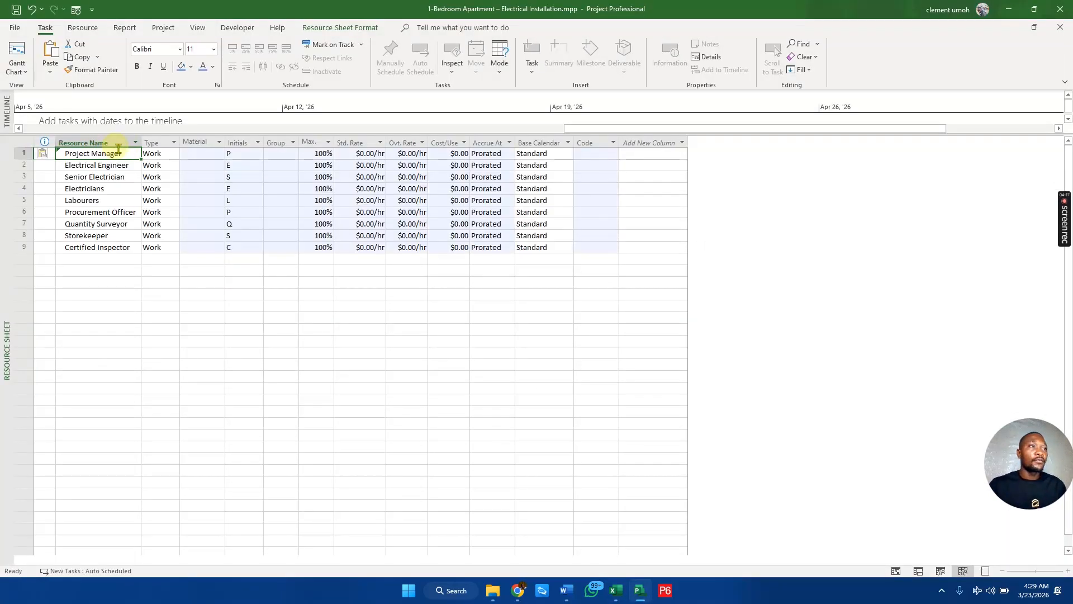
click(249, 324)
Step: Copy item names B2:B11 from the Excel workbook's Materials worksheet into Project's Resource Name column, starting at row 10
key(alt+Tab)
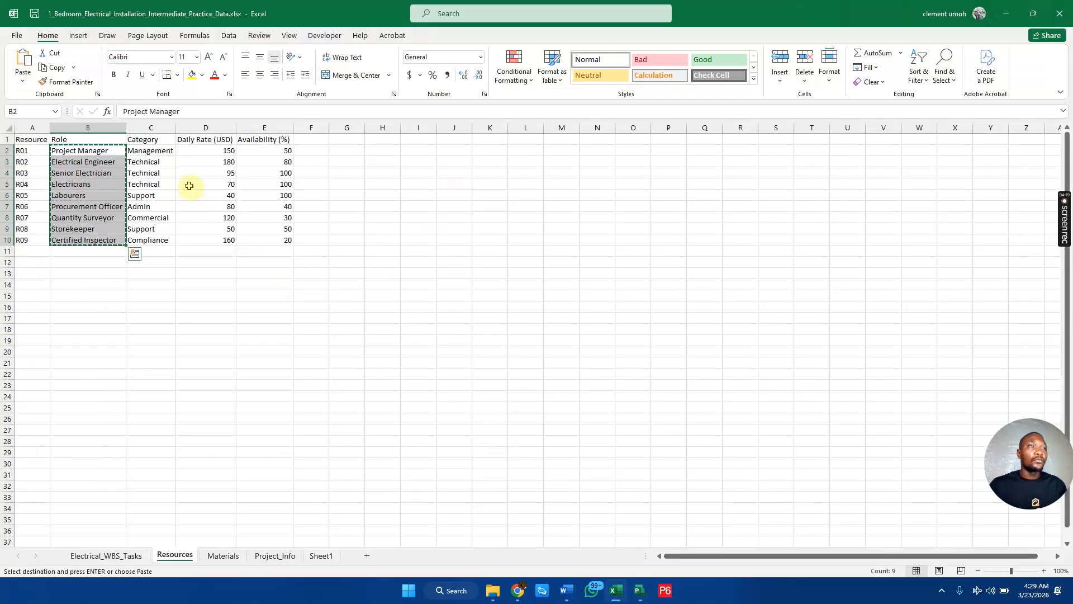
click(224, 555)
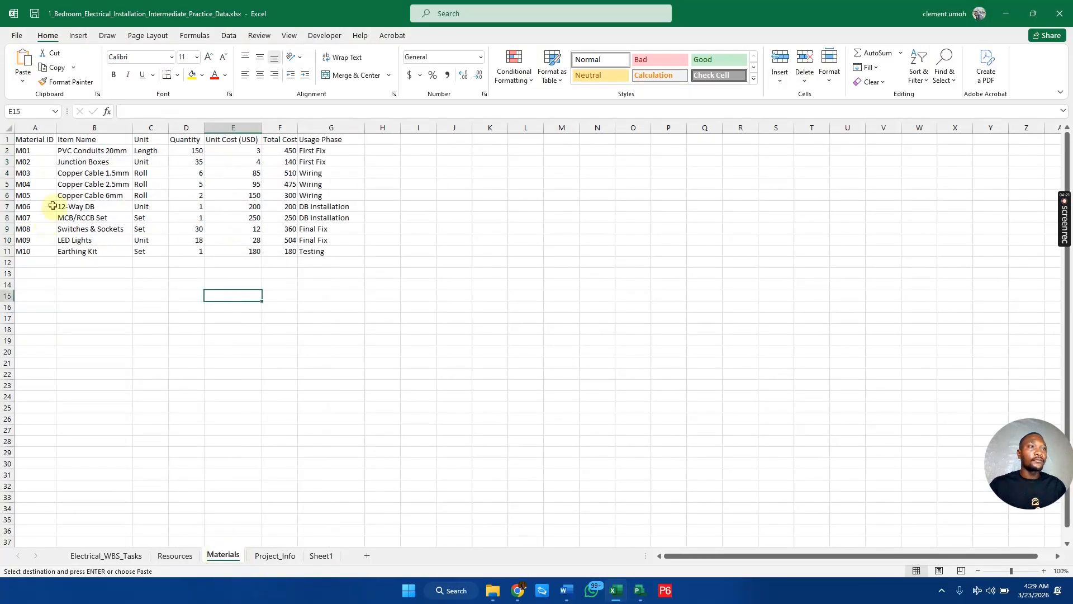
drag(89, 150, 88, 251)
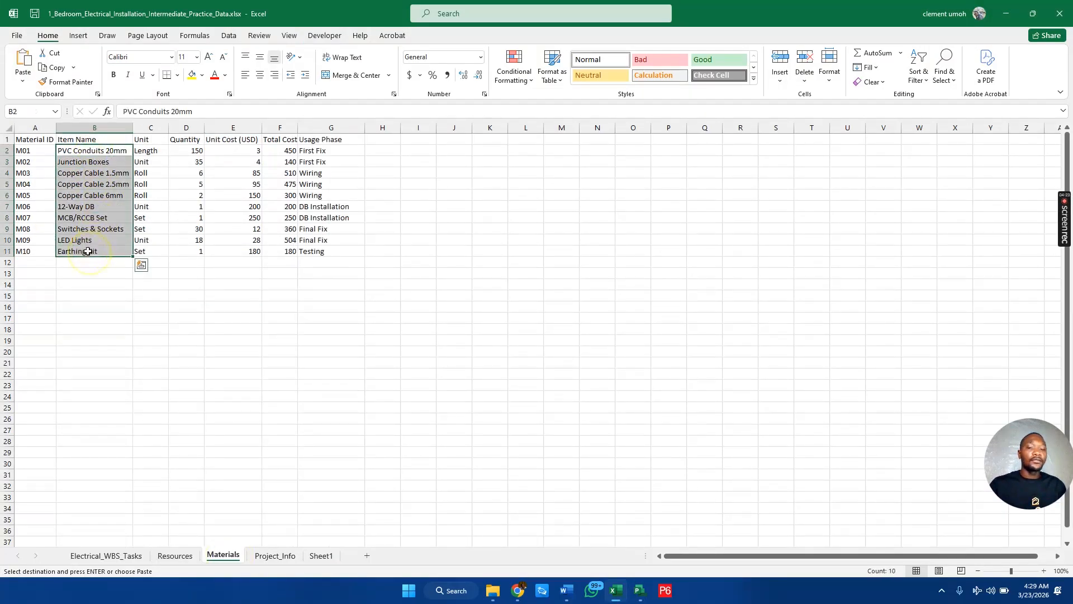
key(alt+Tab)
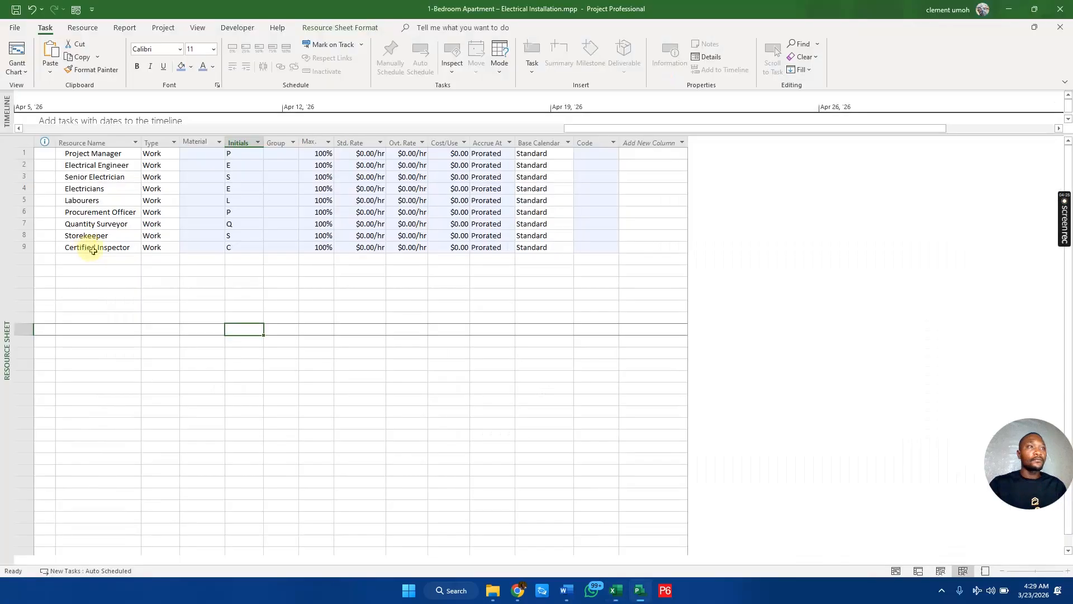
click(101, 256)
key(ctrl+v)
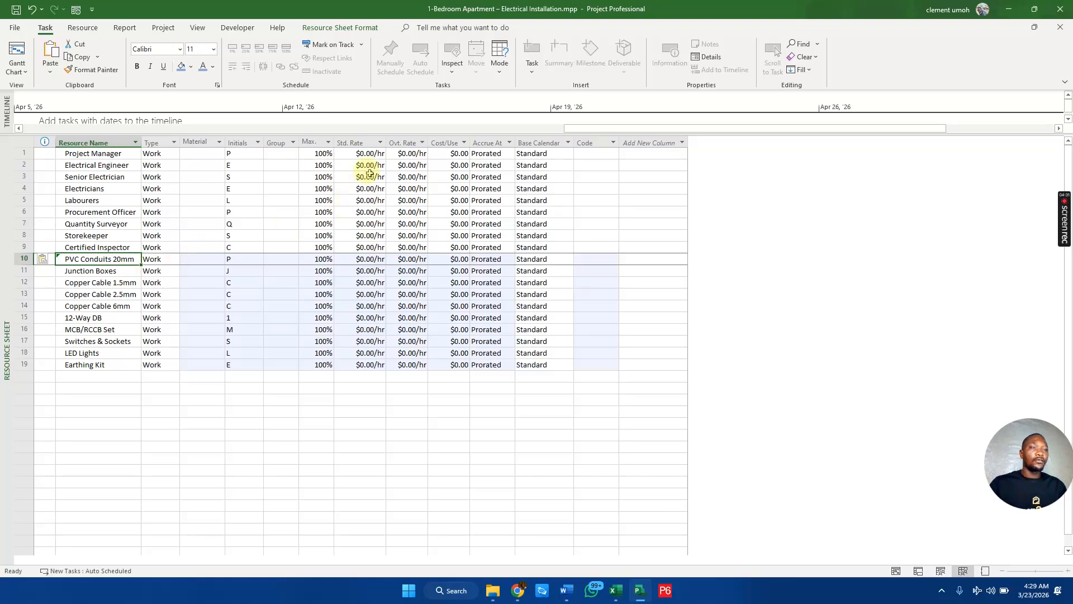
Step: Switch to Excel and examine the daily rates in the Resources worksheet and the assignments in the Electrical_WBS_Tasks worksheet
key(alt+Tab)
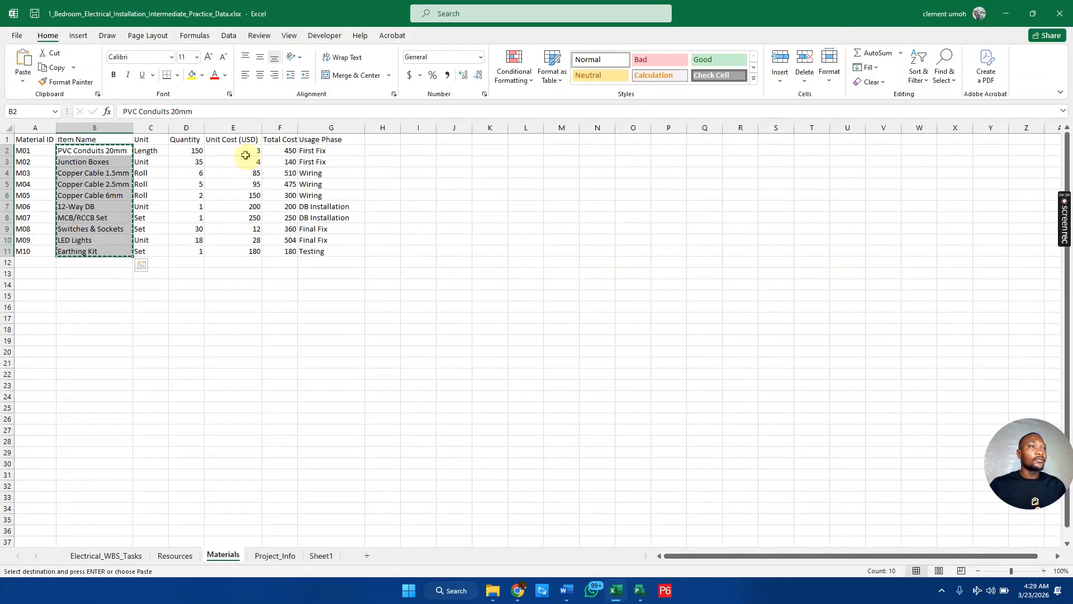
click(175, 556)
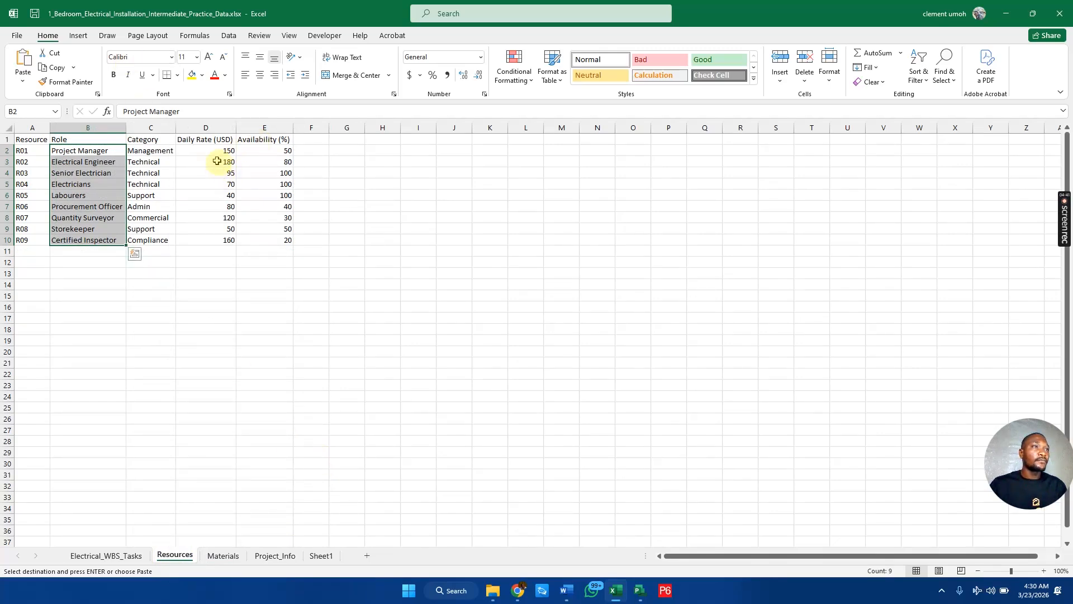
click(103, 556)
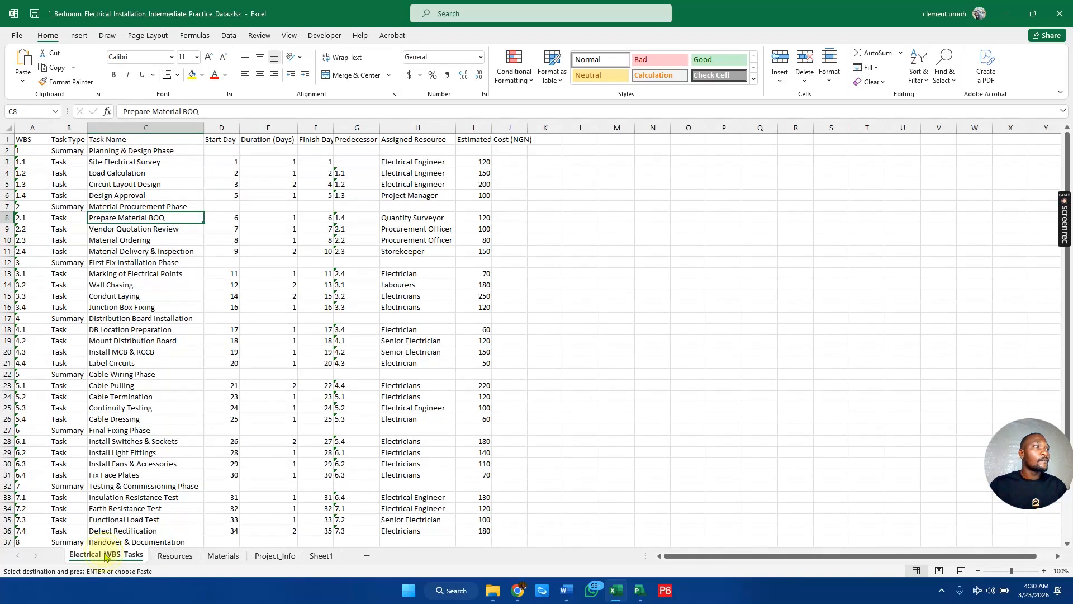
Step: Copy the daily rates D2:D10 from the Excel Resources worksheet into Project's Std. Rate column for rows 1 to 9
click(169, 556)
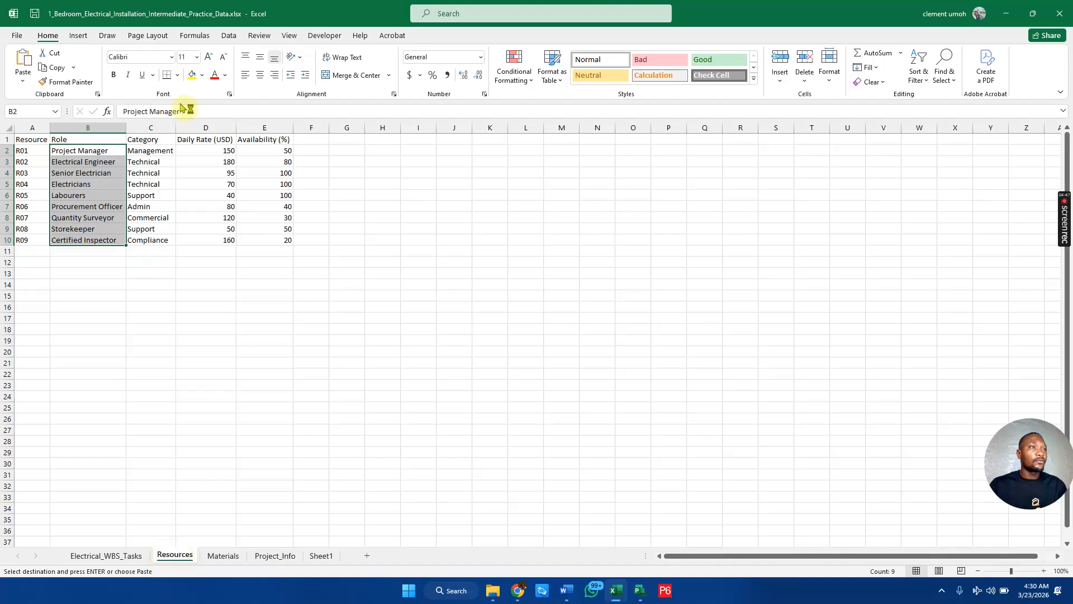
drag(220, 151, 228, 235)
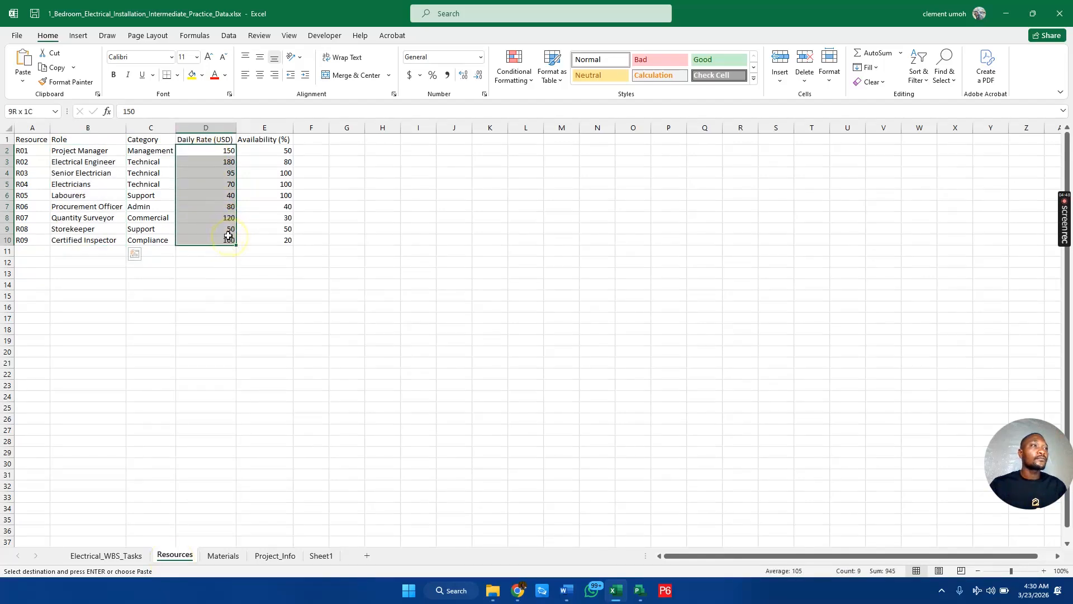
key(ctrl+c)
key(alt+Tab)
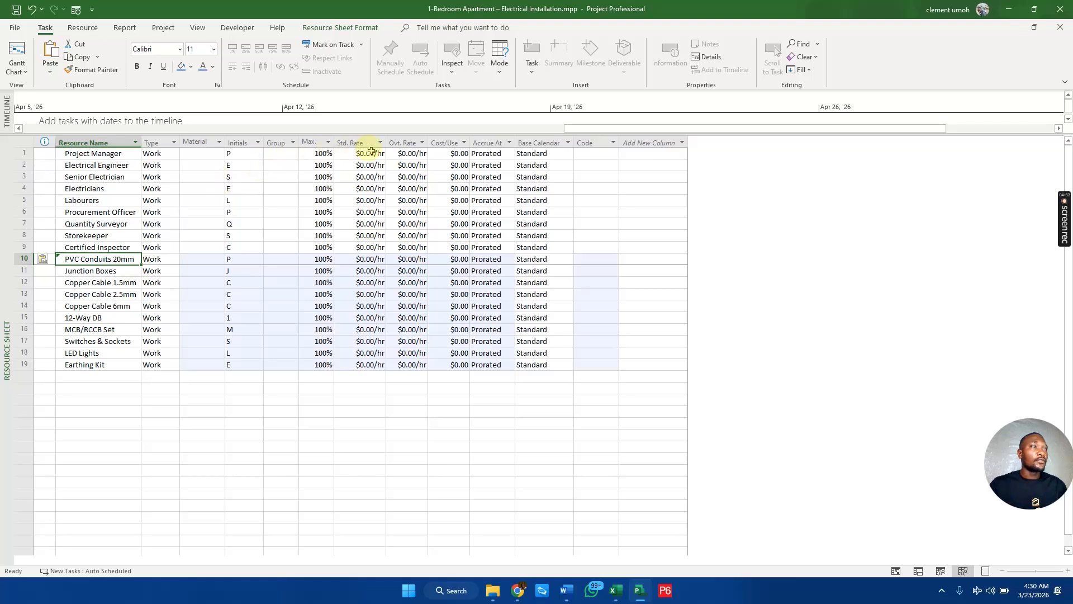
drag(372, 153, 376, 247)
key(ctrl+v)
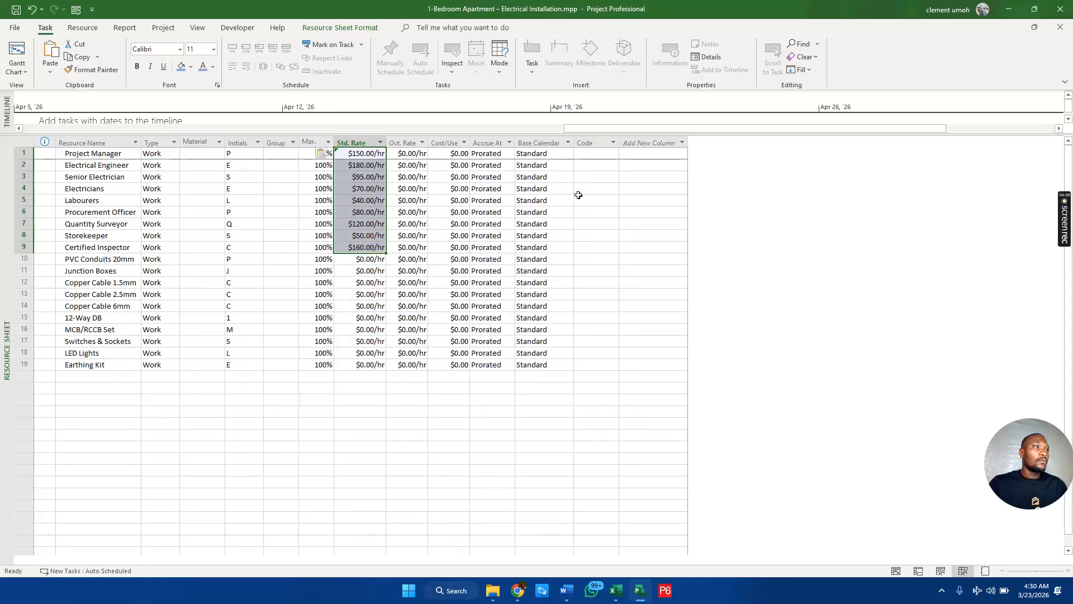
key(alt+Tab)
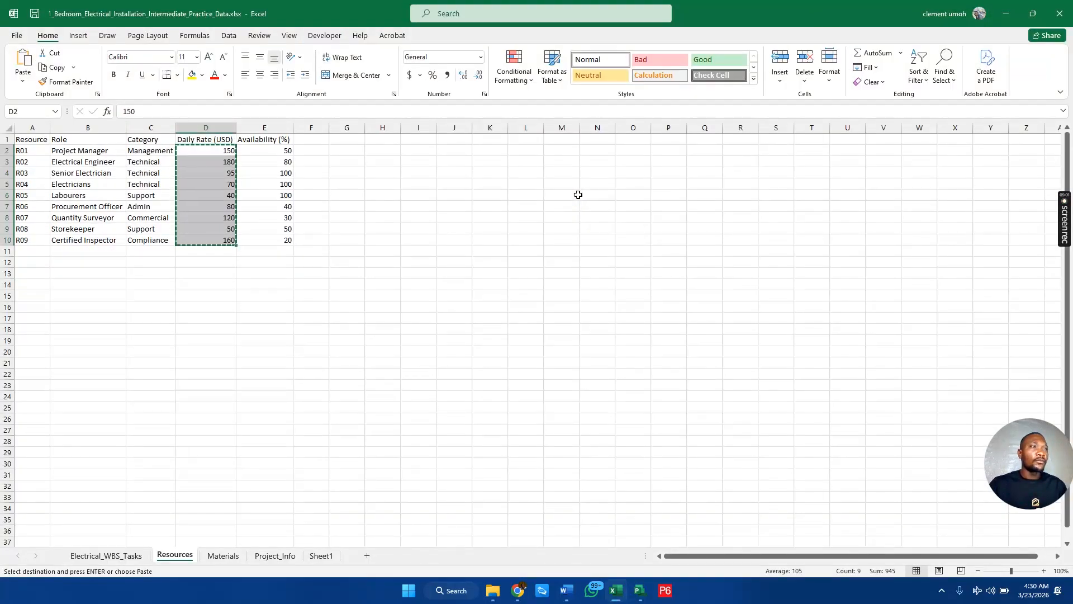
key(alt+Tab)
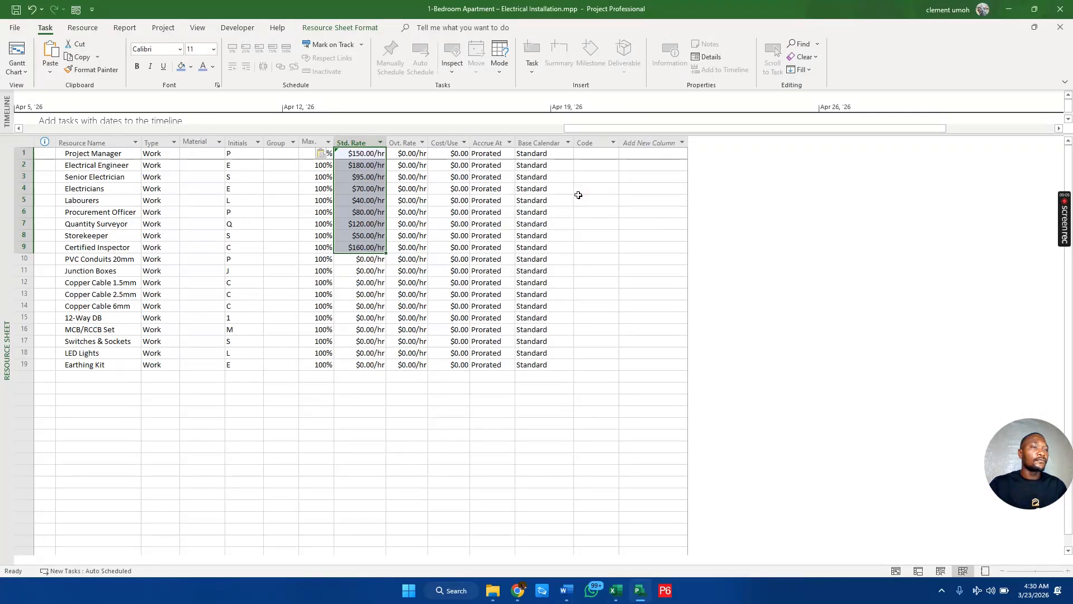
Step: Open the Project Manager's resource information, examine its general, cost and custom field settings, and close it without changes
click(107, 164)
double_click(111, 154)
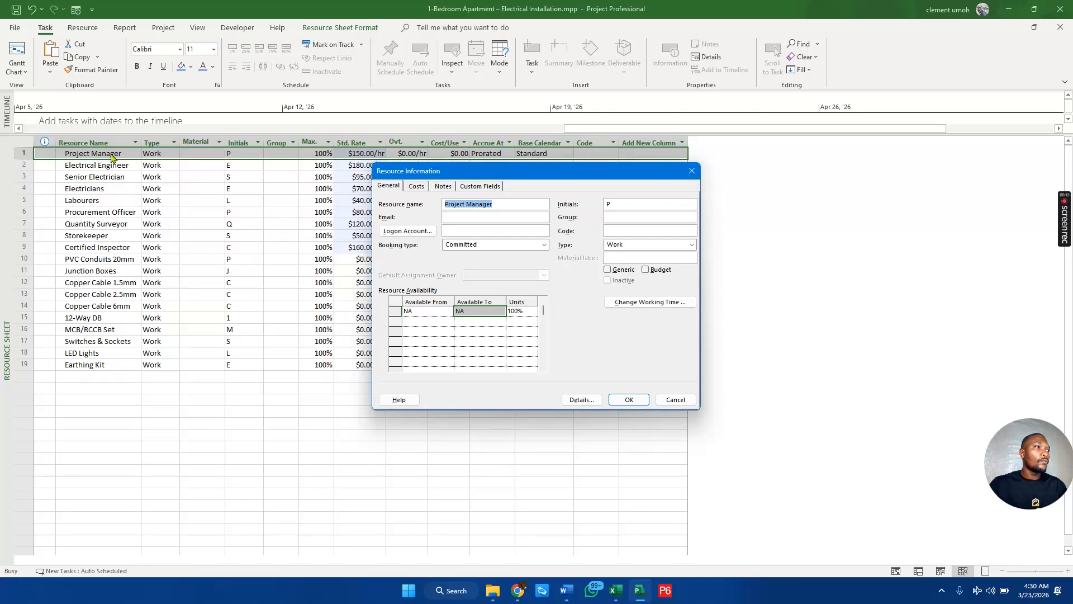
click(417, 186)
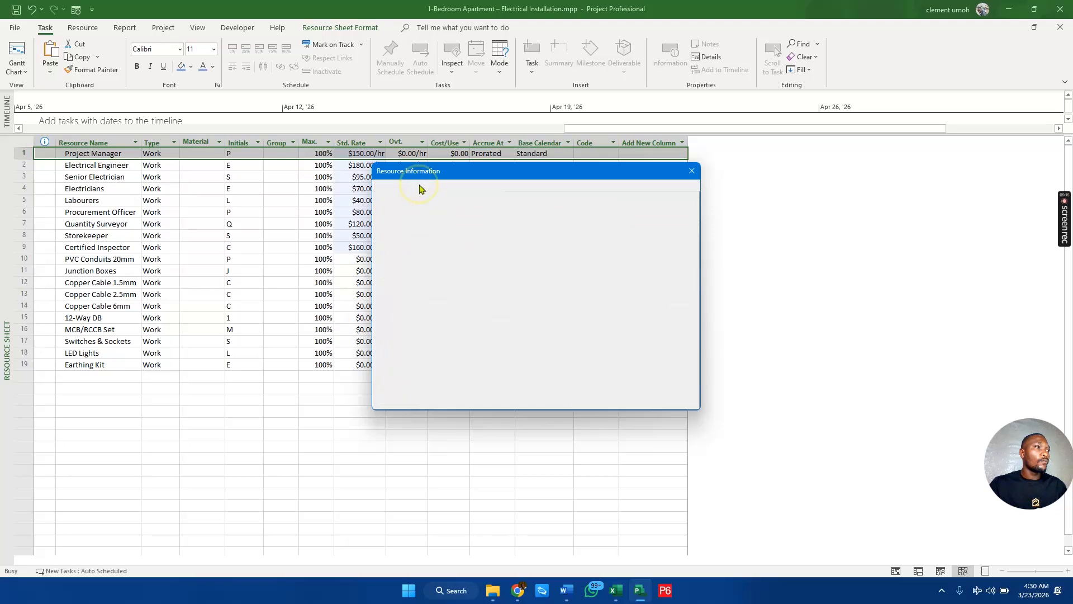
click(390, 185)
click(479, 185)
click(390, 185)
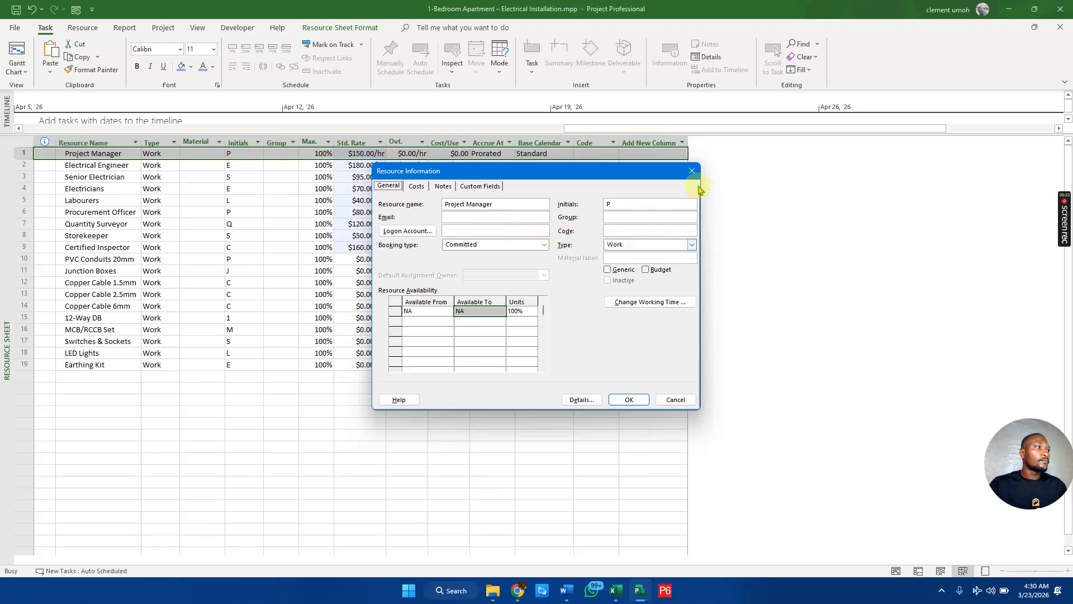
click(691, 171)
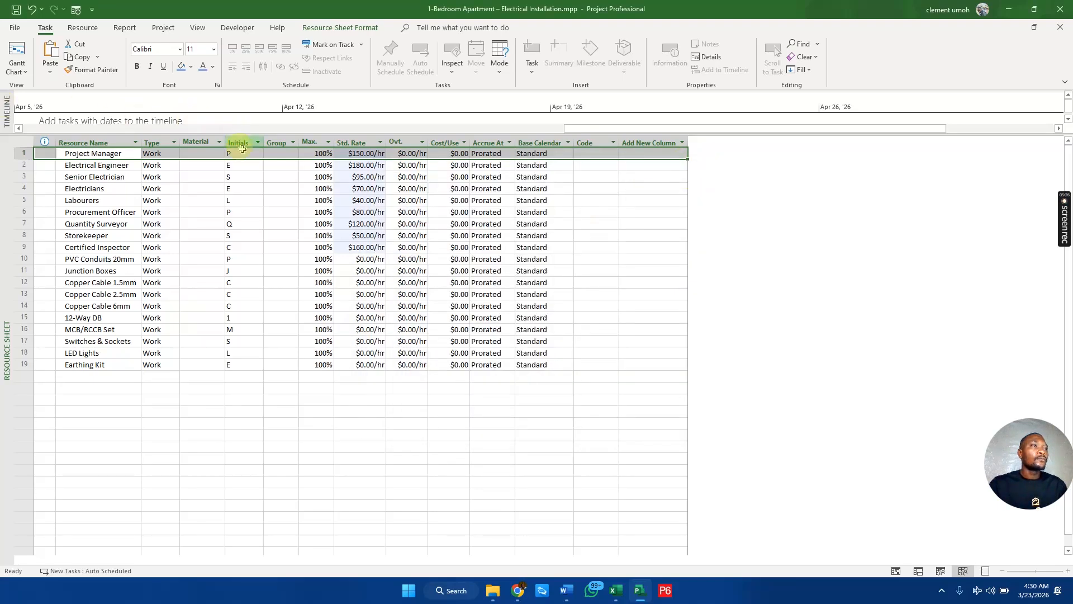
Step: Set the Certified Inspector's resource type to Cost
click(253, 187)
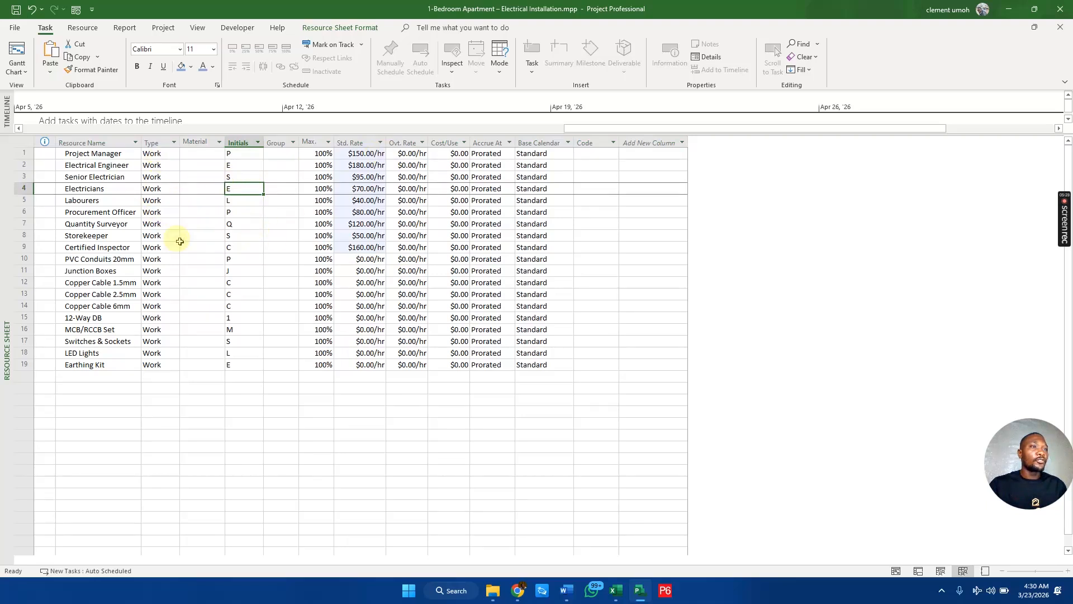
click(78, 249)
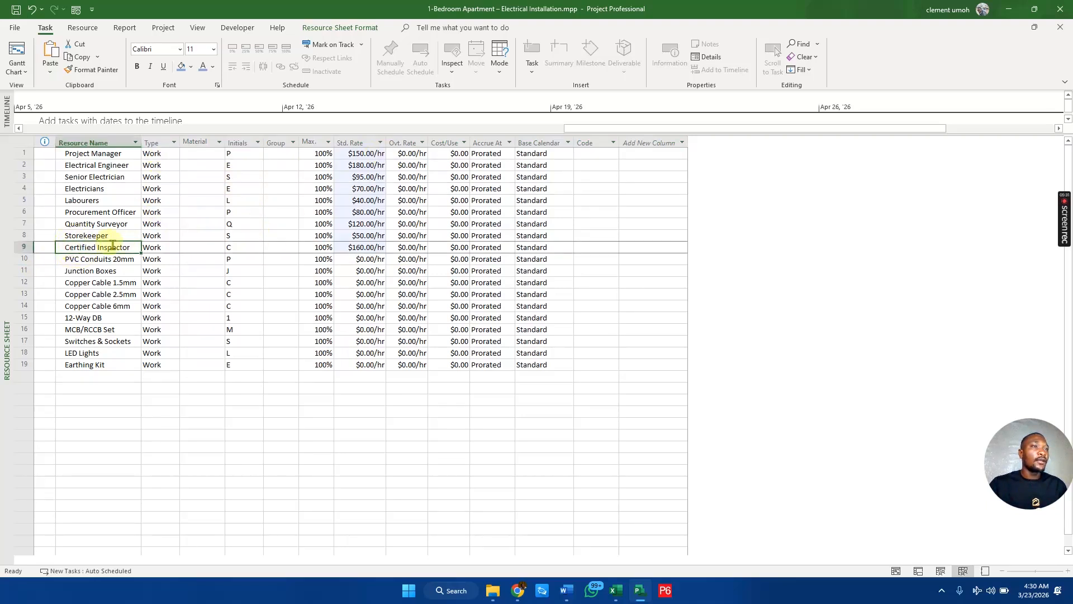
click(166, 239)
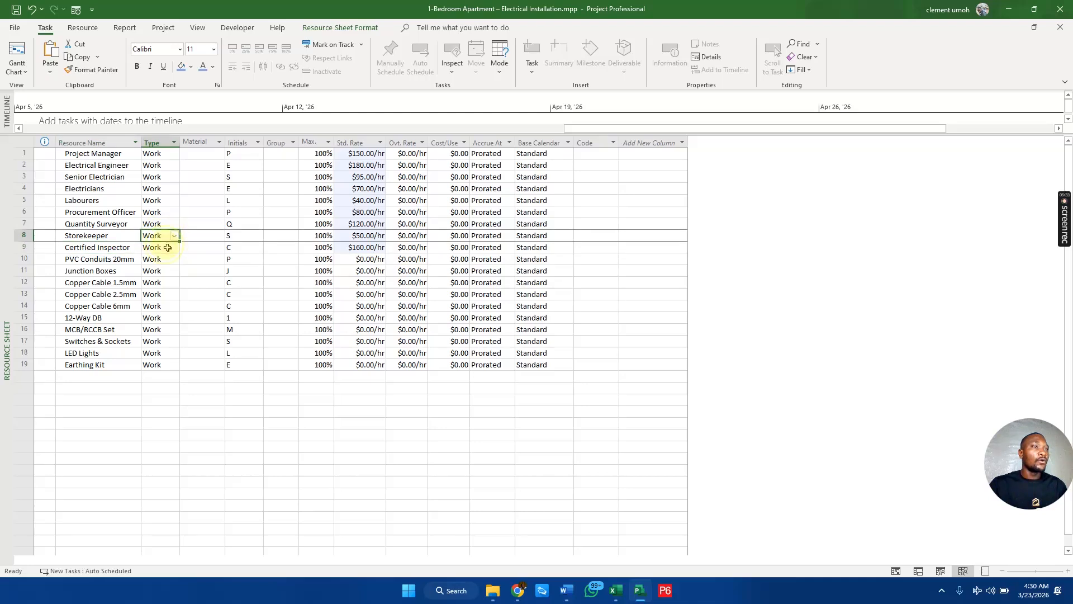
click(167, 248)
click(174, 247)
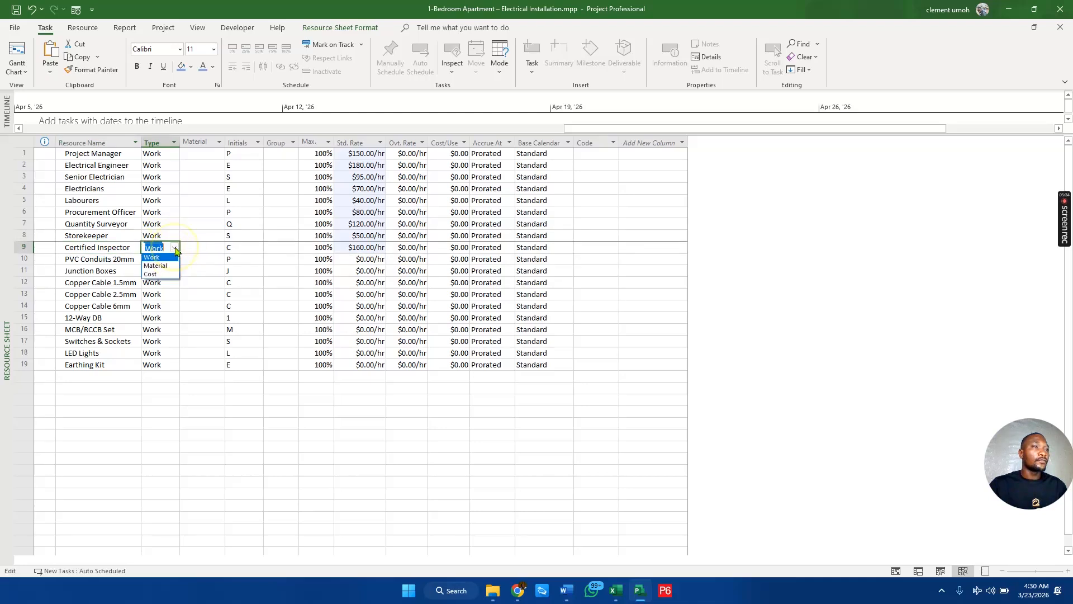
click(158, 273)
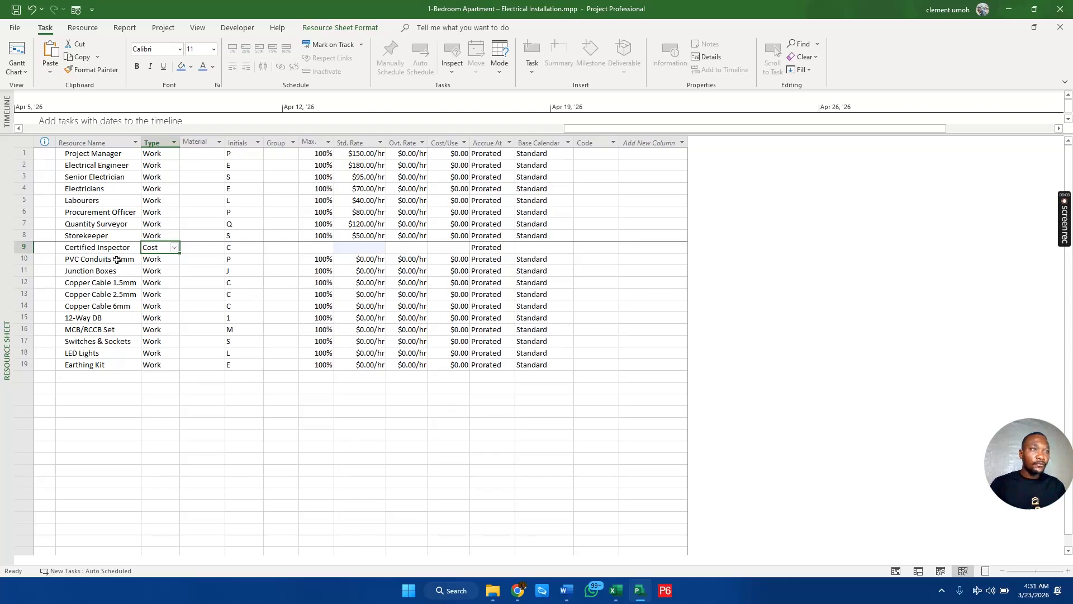
Step: Switch to Excel and copy the material units in C2:C11 of the Materials worksheet
key(alt+Tab)
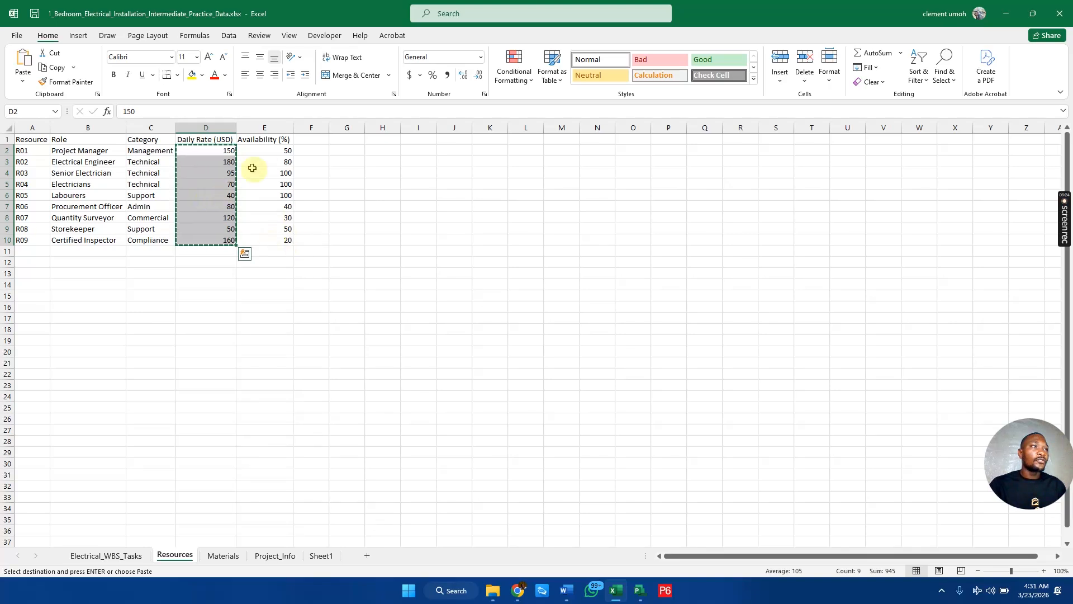
click(284, 186)
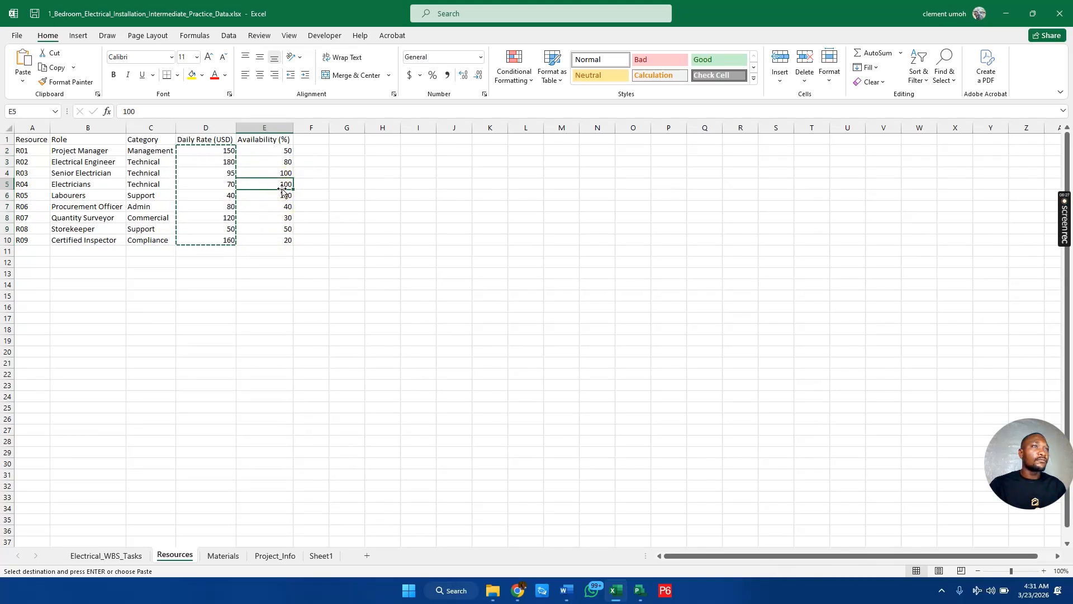
click(223, 556)
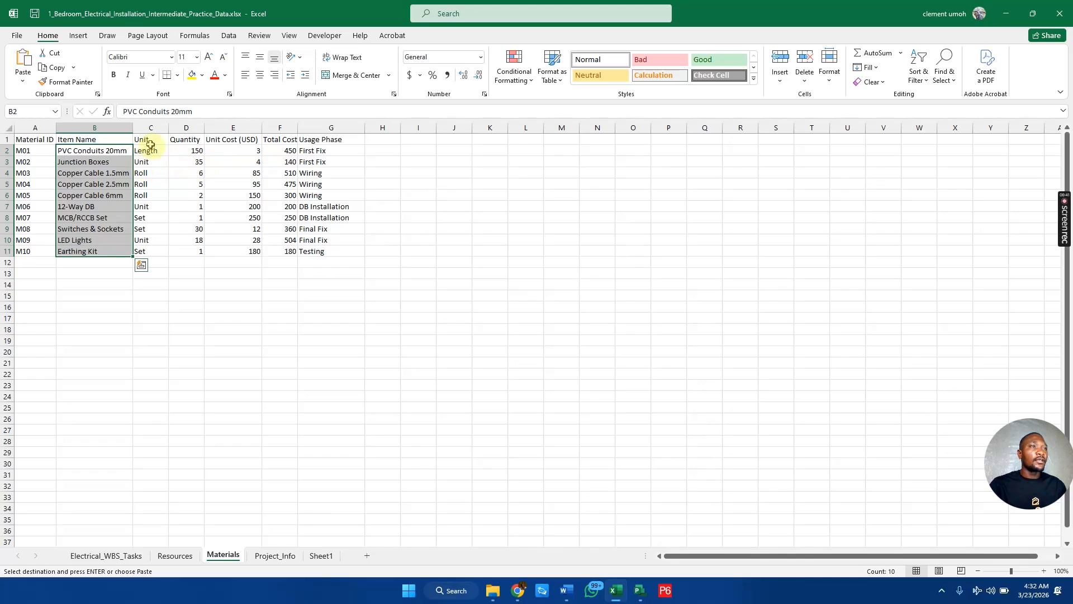
drag(147, 150, 146, 252)
key(ctrl+c)
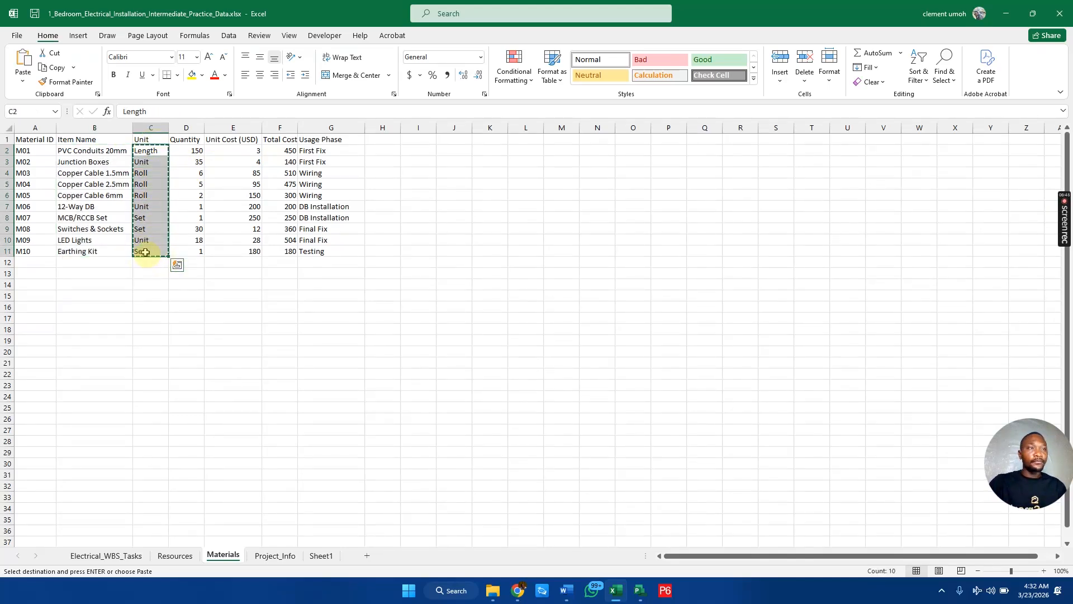
Step: Switch to Project and set the resource type of PVC Conduits 20mm and Junction Boxes to Material
key(alt+Tab)
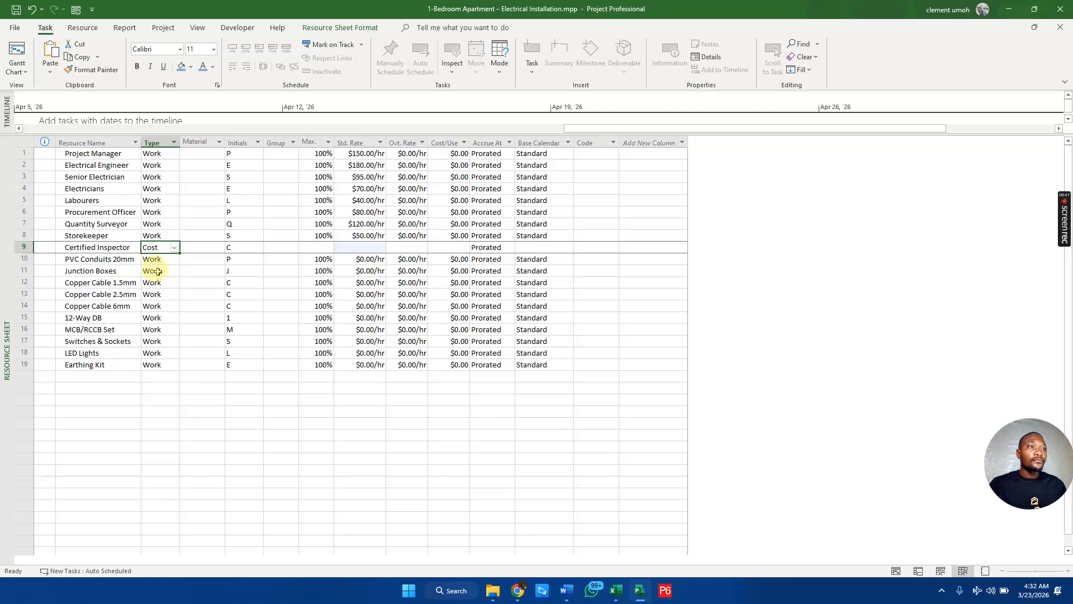
click(199, 257)
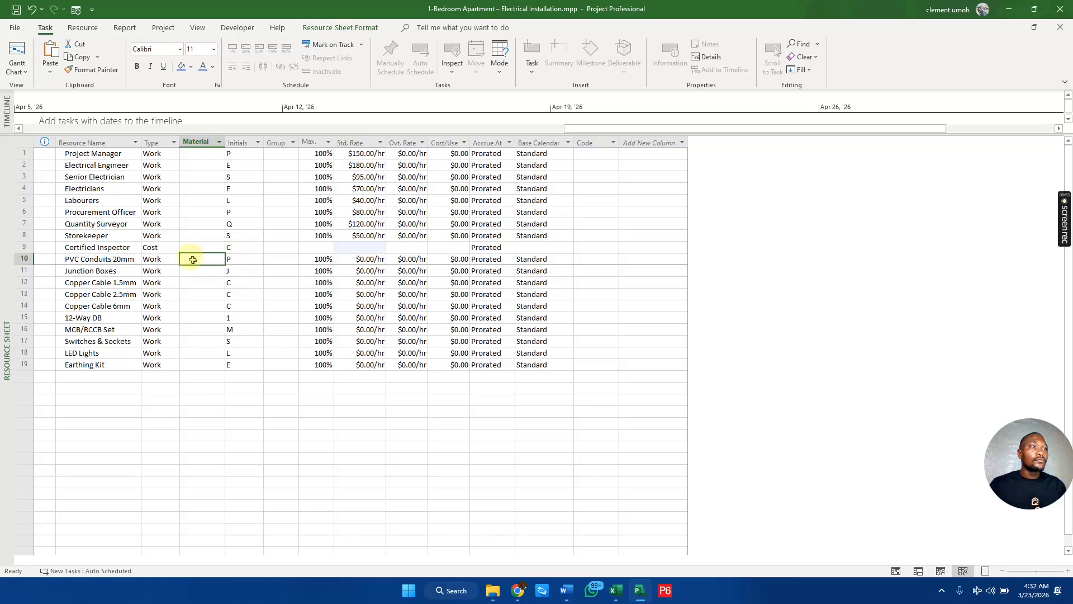
click(159, 259)
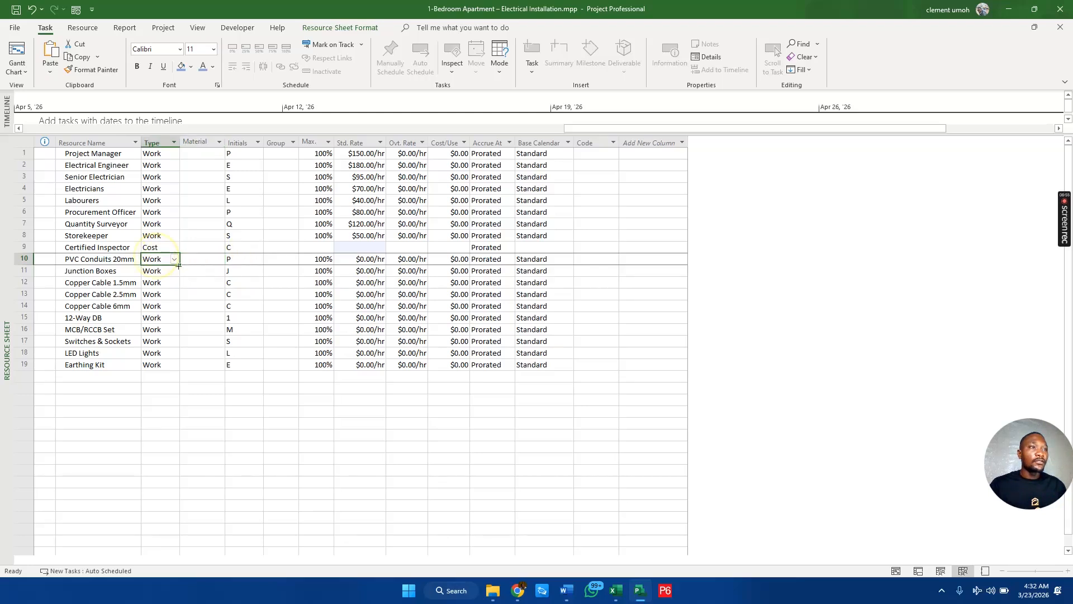
click(175, 258)
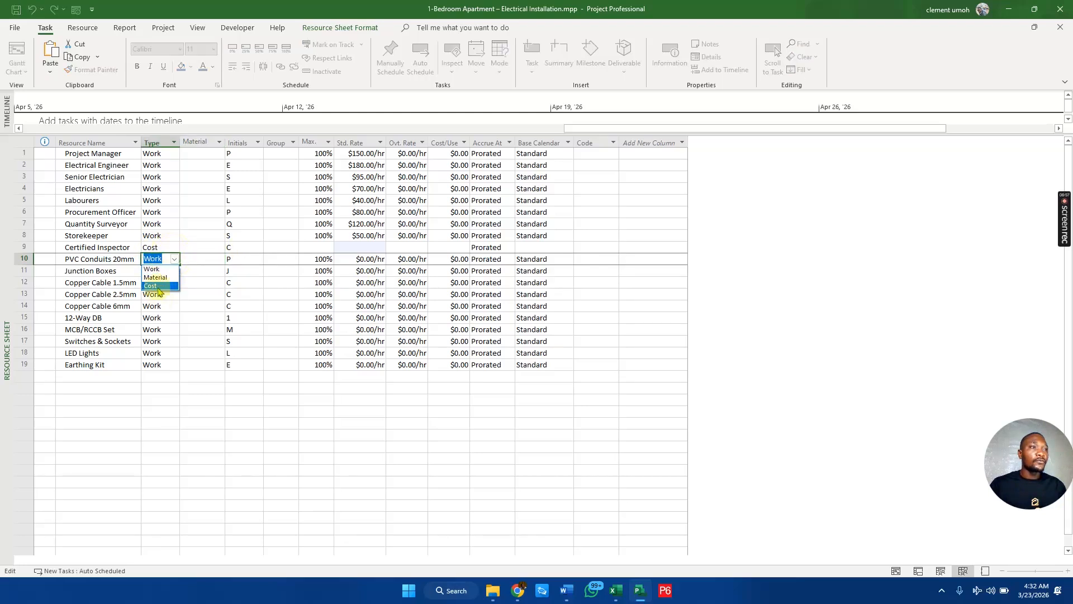
click(155, 277)
click(165, 271)
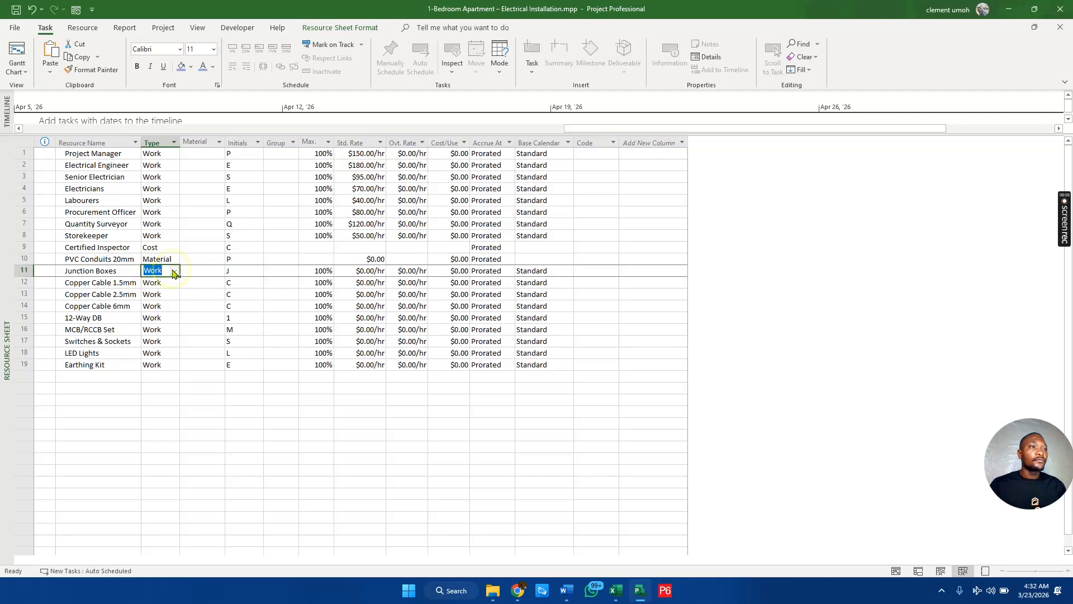
click(174, 270)
click(159, 295)
click(176, 272)
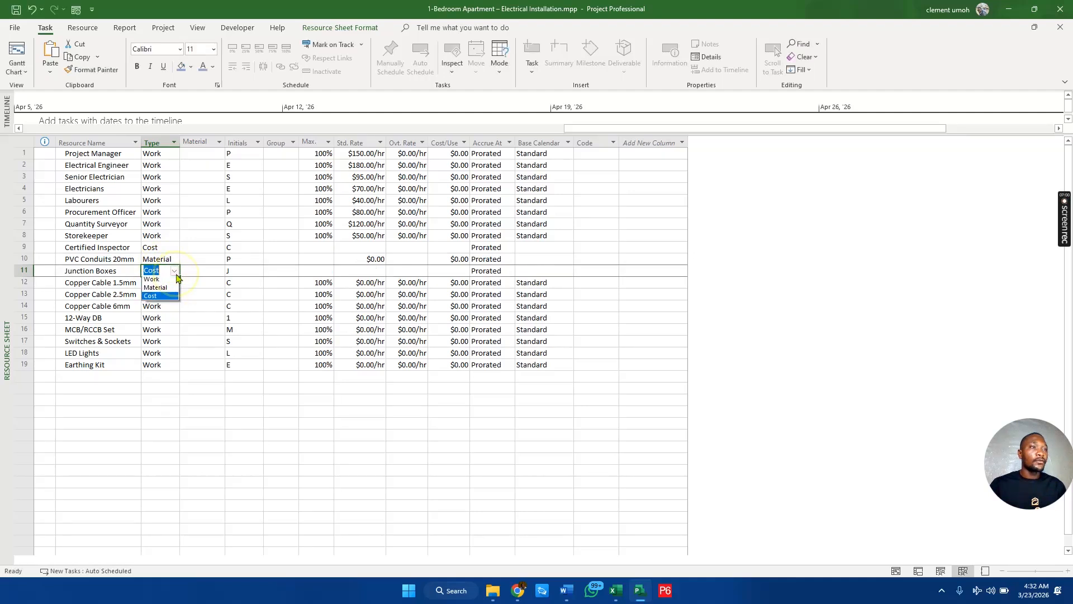
click(156, 280)
Step: Set the type of the resources from Copper Cable 1.5mm through Earthing Kit, rows 12 to 19, to Material
click(168, 283)
click(175, 282)
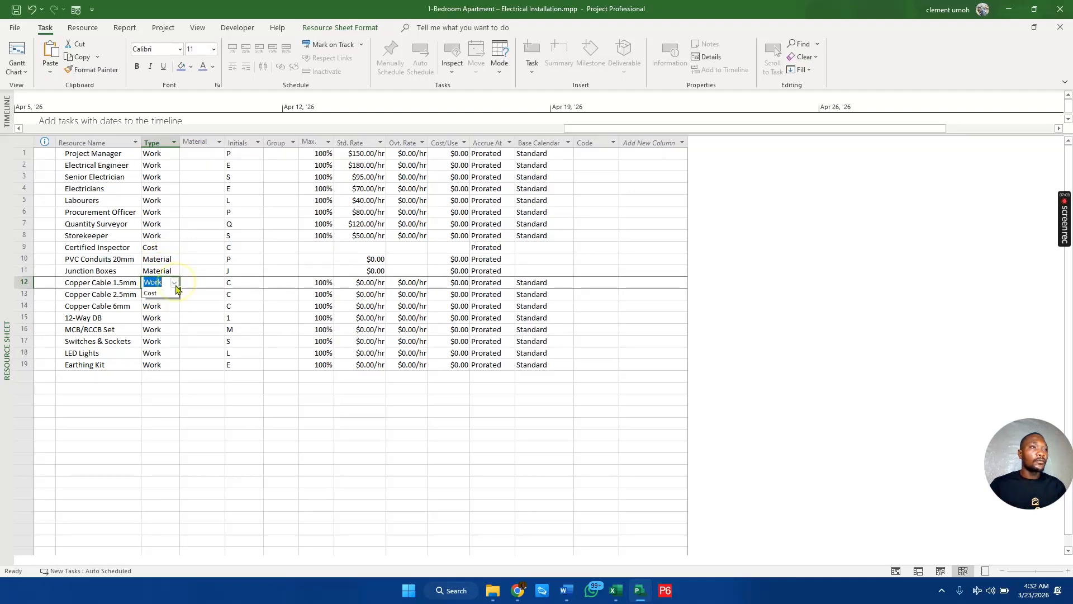
click(160, 301)
click(166, 294)
click(174, 294)
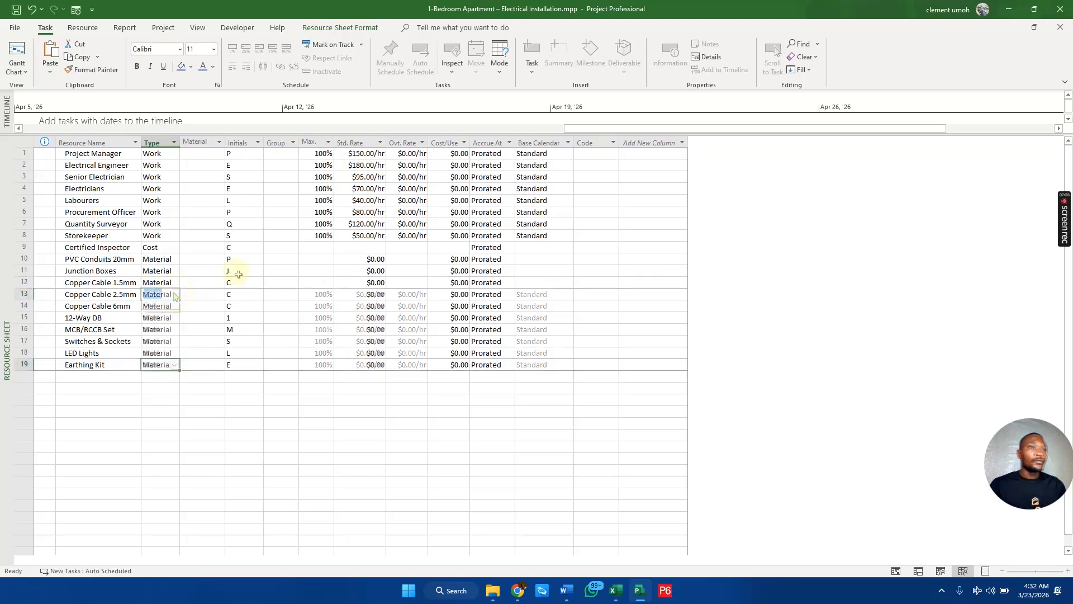
Step: Paste the copied units into the Material label column for rows 10 to 19
drag(208, 260, 203, 365)
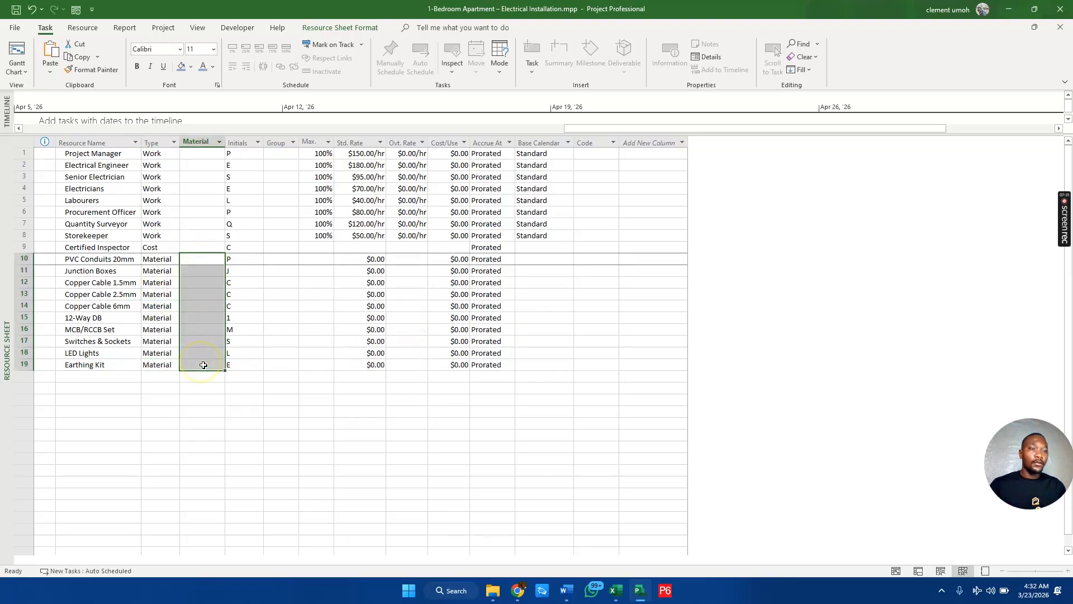
key(ctrl+v)
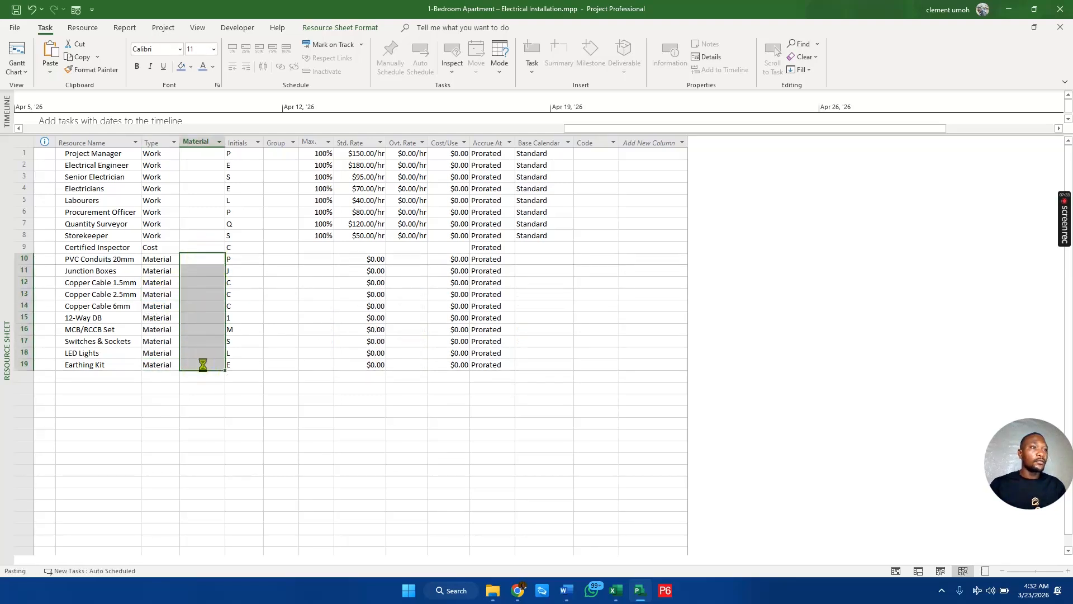
click(291, 317)
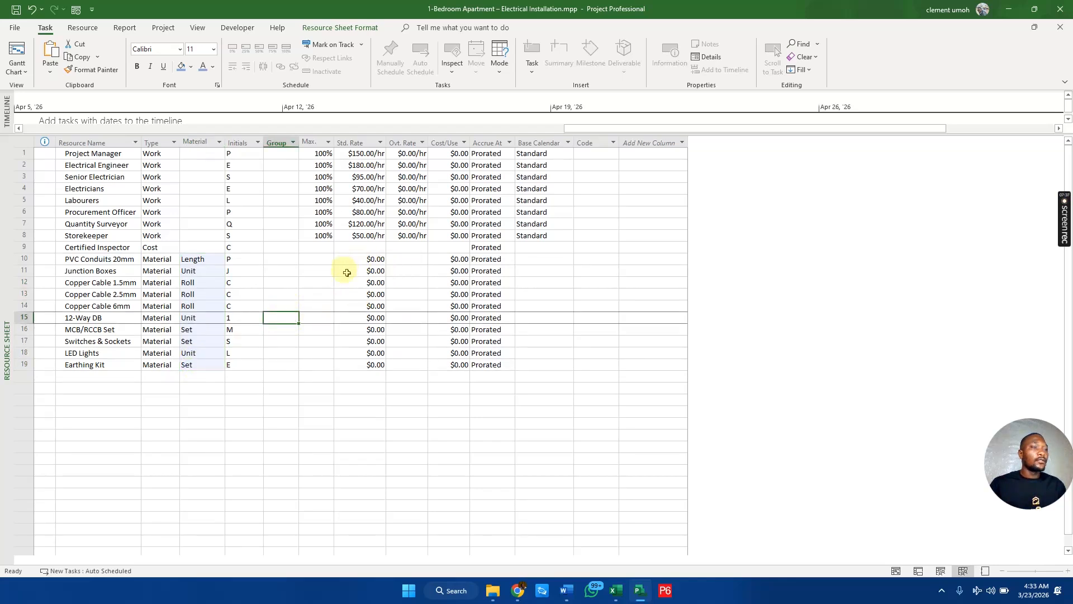
Step: Copy the unit costs E2:E11 from the Excel Materials worksheet into Project's Std. Rate column for rows 10 to 19
key(alt+Tab)
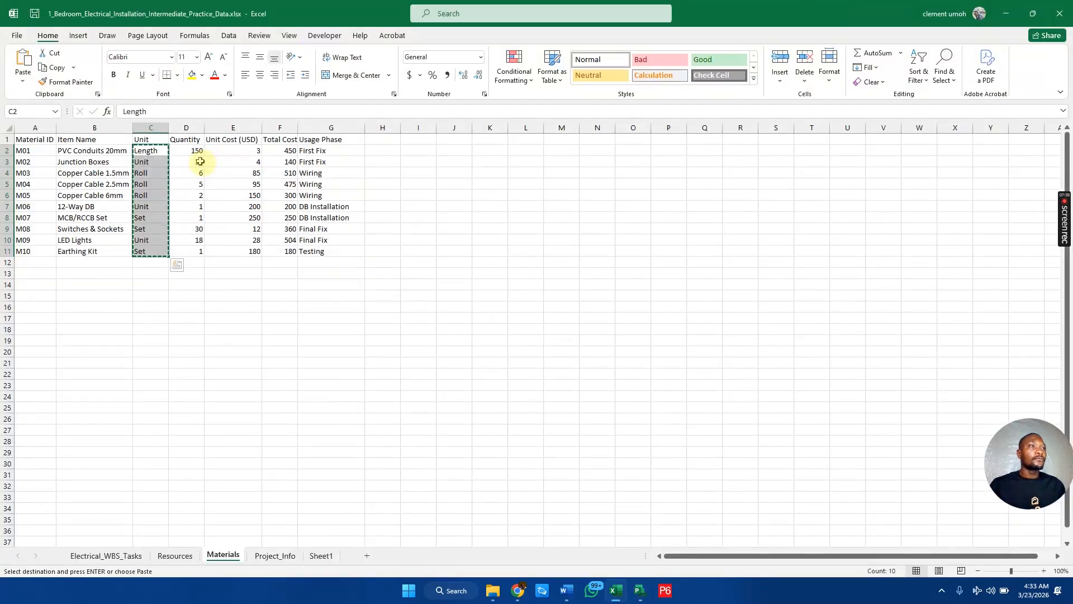
drag(249, 151, 240, 247)
key(ctrl+c)
key(alt+Tab)
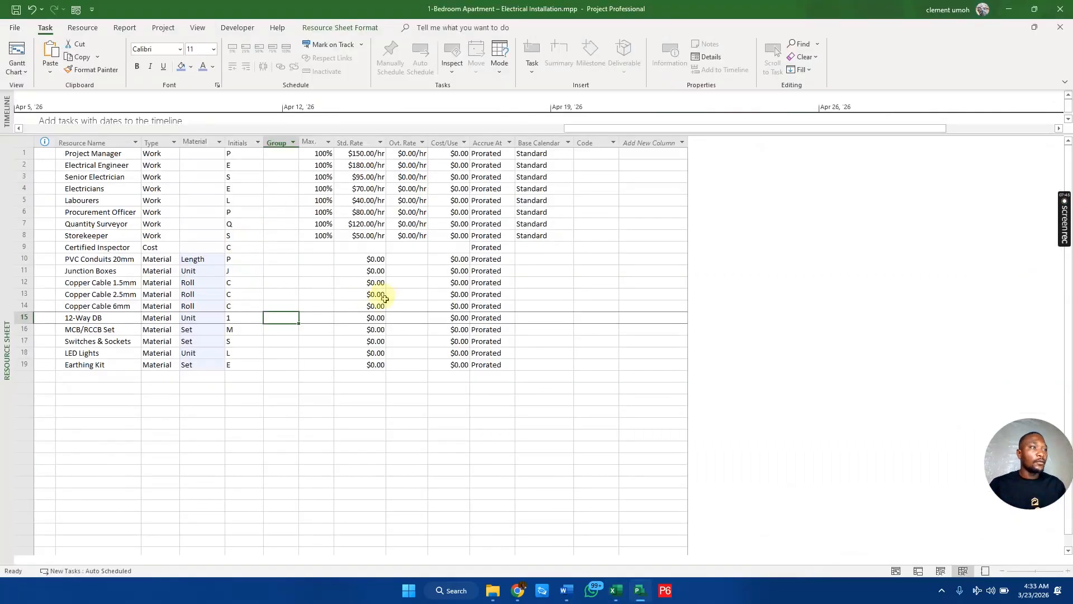
drag(368, 261, 362, 369)
key(ctrl+v)
click(323, 318)
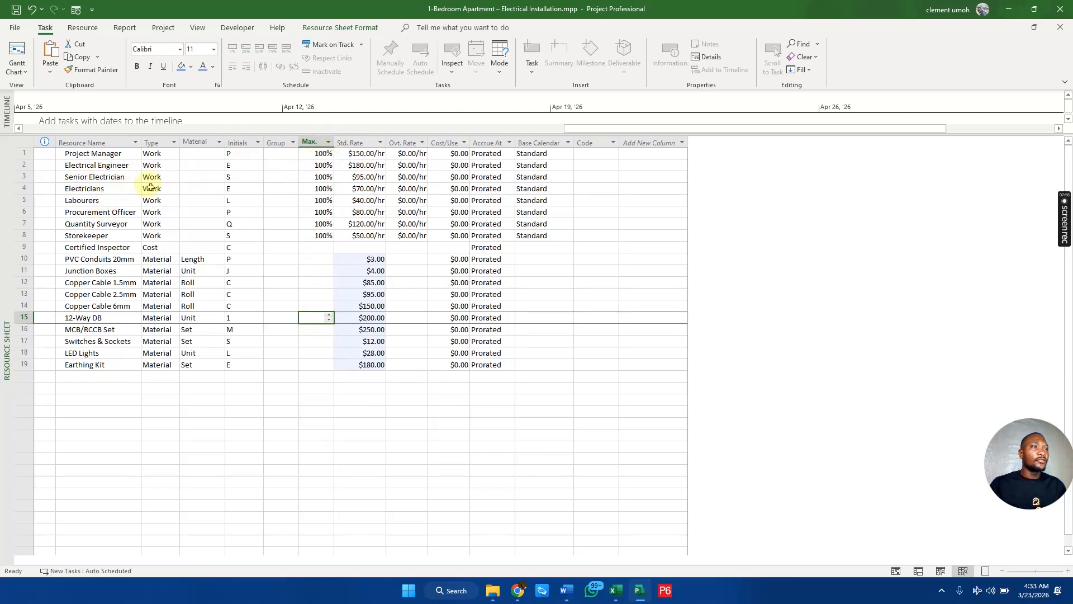
Step: Set the maximum units of Electricians to 400% and widen the Std. Rate column slightly
click(321, 188)
click(329, 186)
click(329, 186)
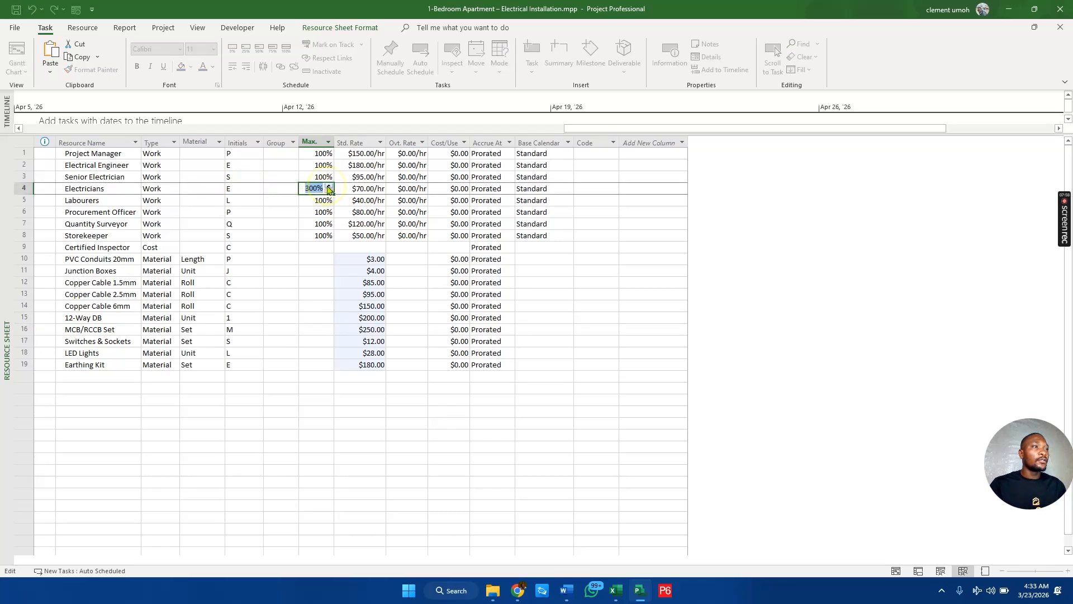
click(329, 187)
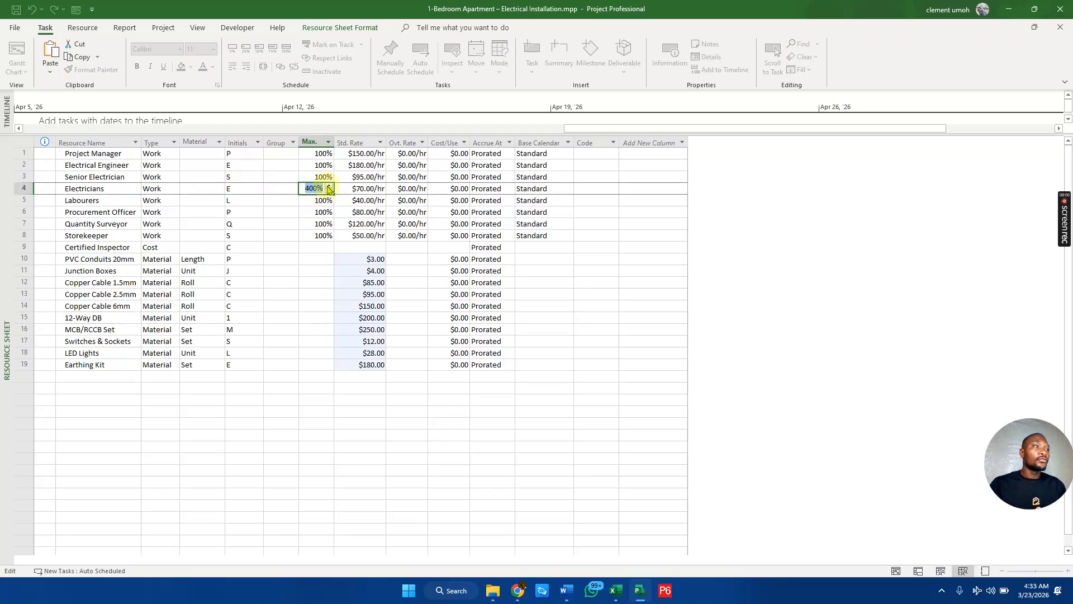
click(338, 268)
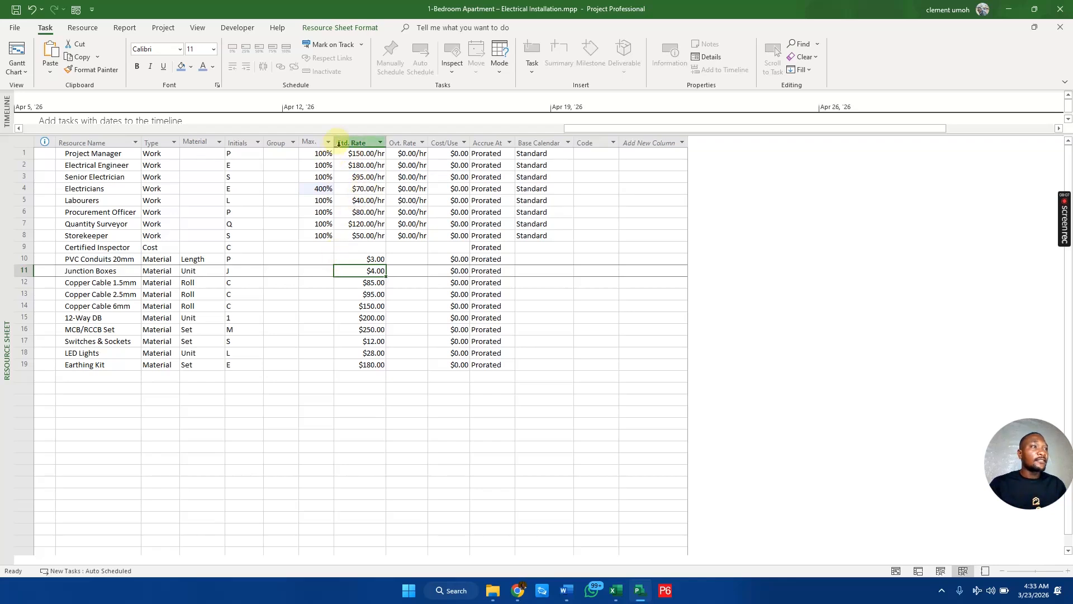
drag(386, 141, 399, 138)
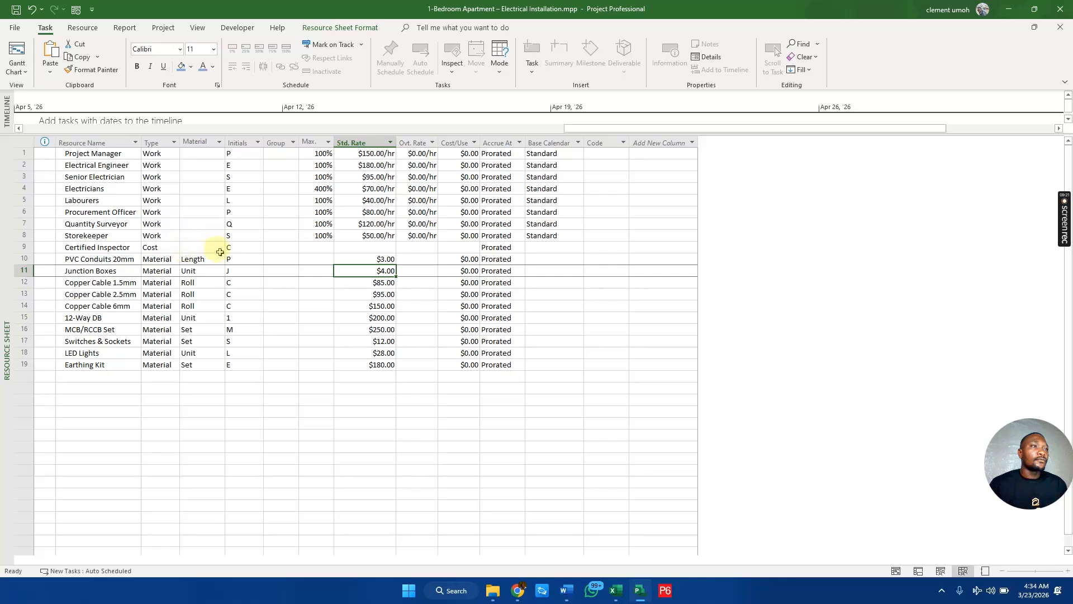
Step: Change the Certified Inspector's resource type to Work and its cost accrual to End
click(159, 247)
click(174, 247)
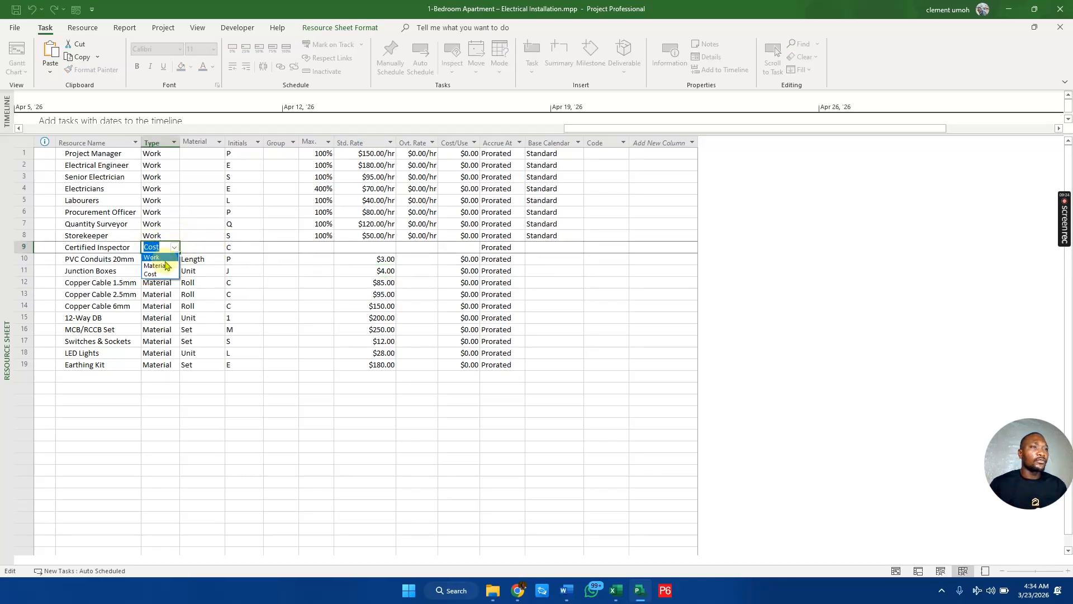
click(153, 257)
click(502, 247)
click(519, 249)
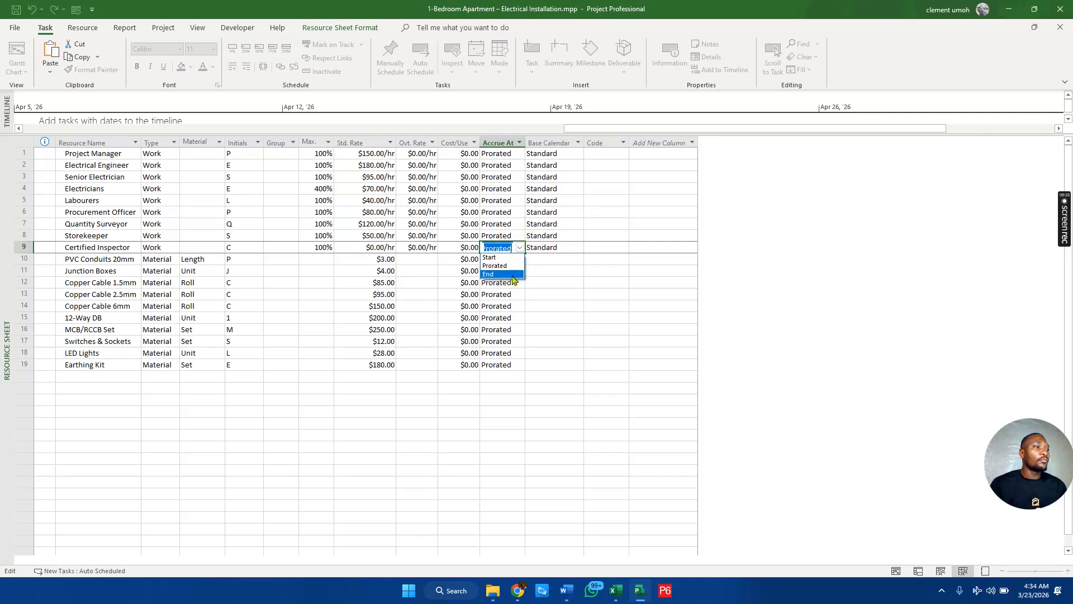
click(512, 275)
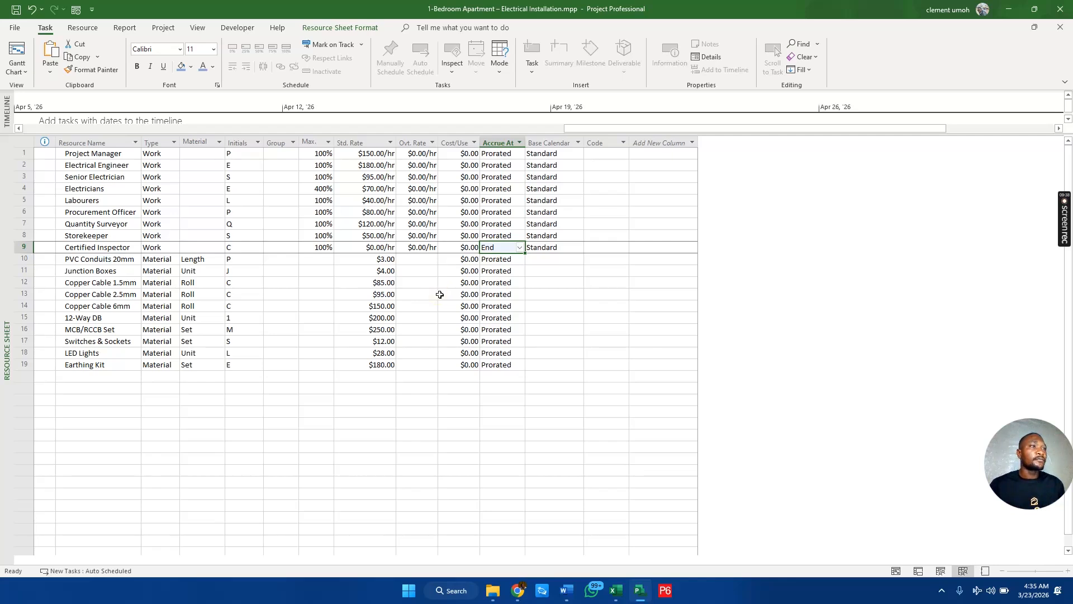
Step: Copy the resource categories C2:C10 from the Resources worksheet of the Excel workbook
click(282, 190)
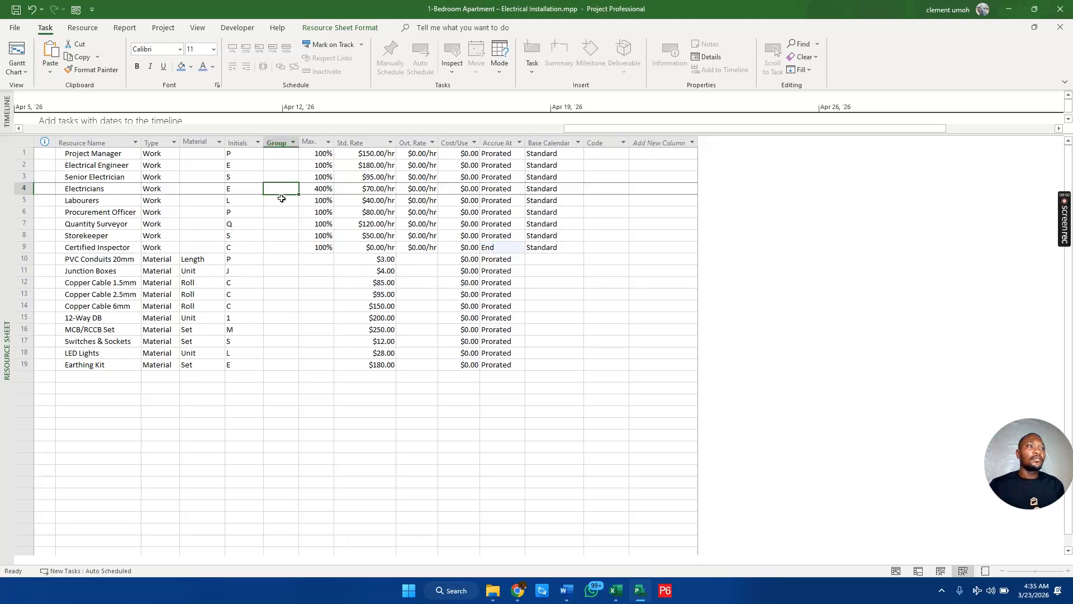
key(alt+Tab)
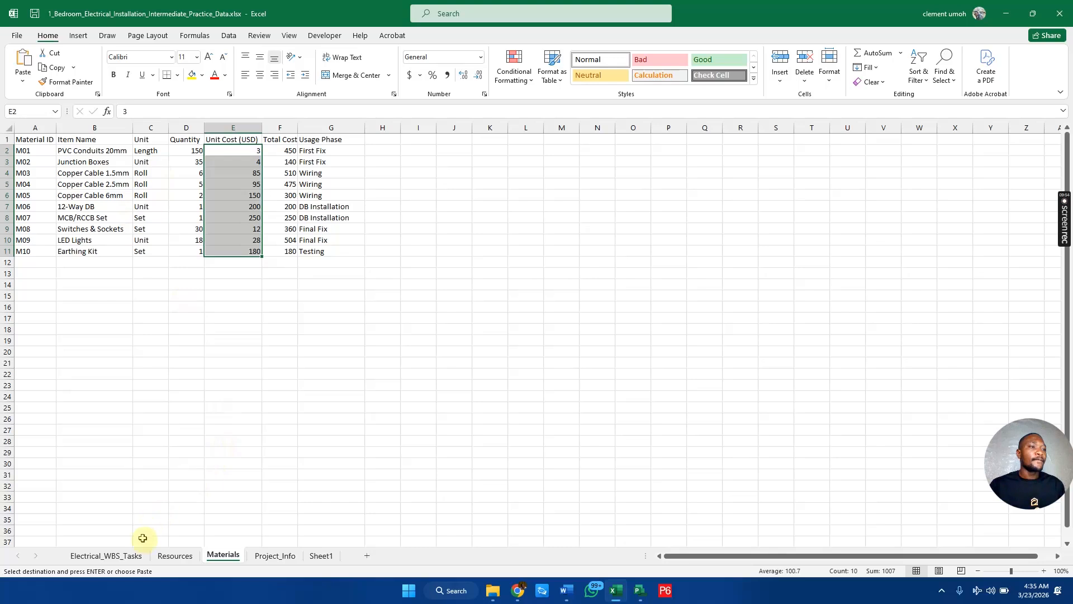
click(175, 555)
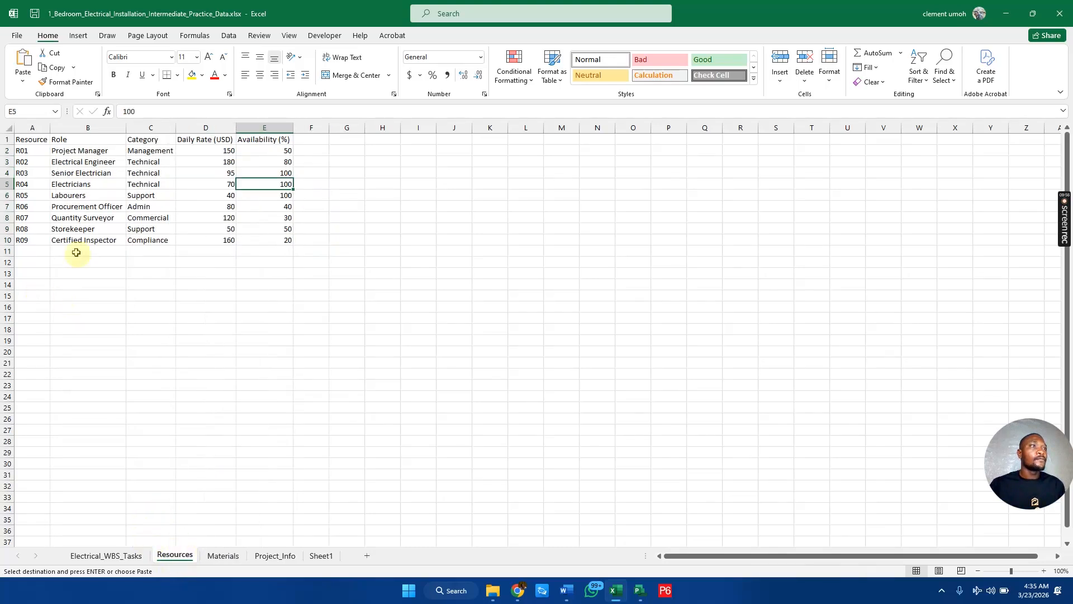
drag(134, 150, 172, 241)
key(ctrl+c)
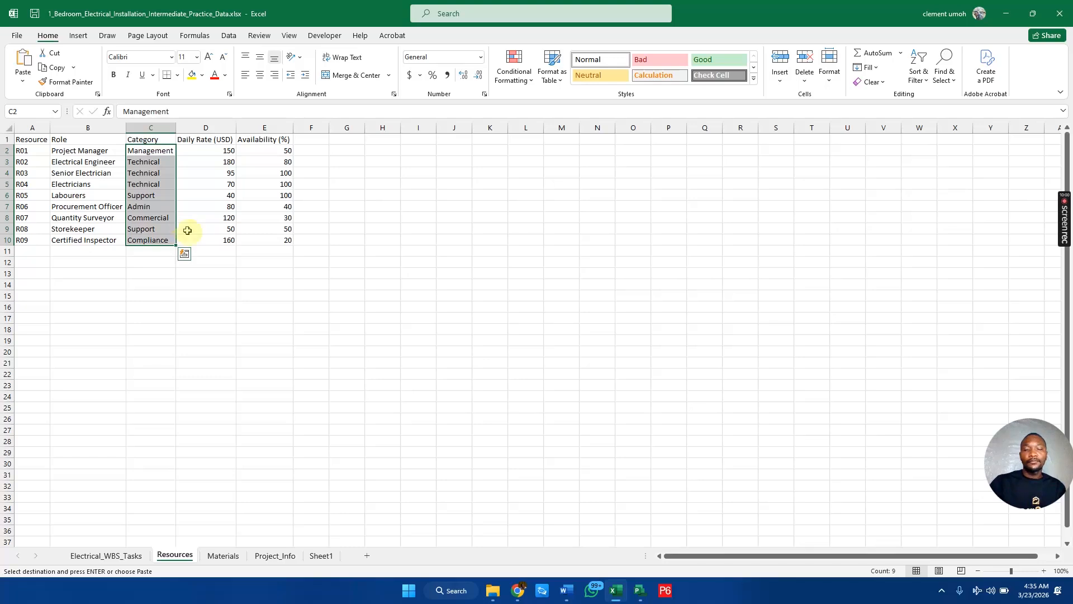
Step: Switch to Project, paste the copied categories into the Group column for rows 1 to 9, and fit the column's width to its contents
key(alt+Tab)
drag(293, 153, 290, 253)
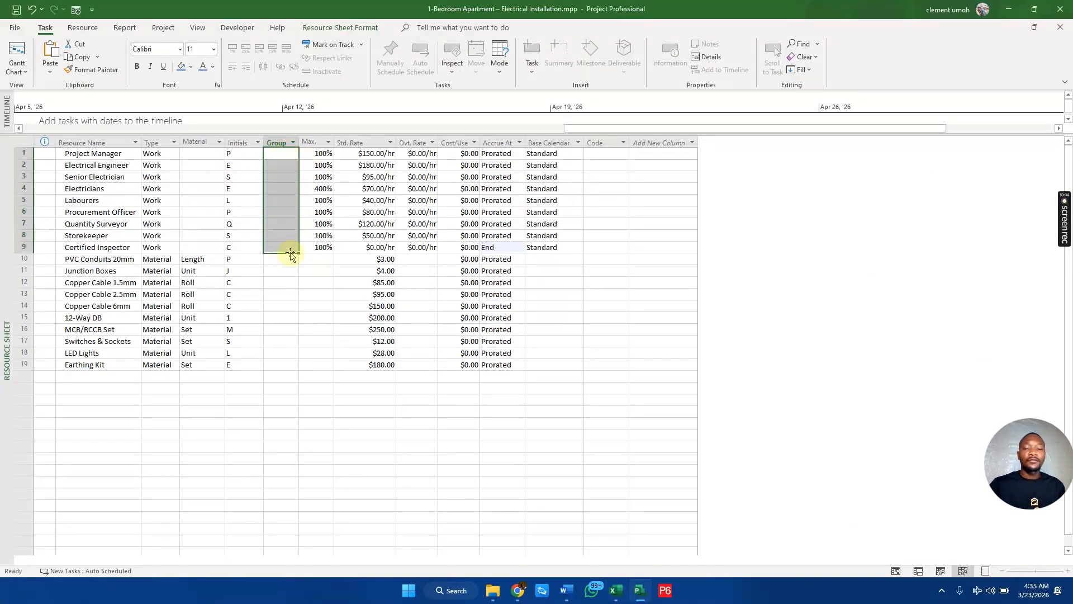
key(ctrl+v)
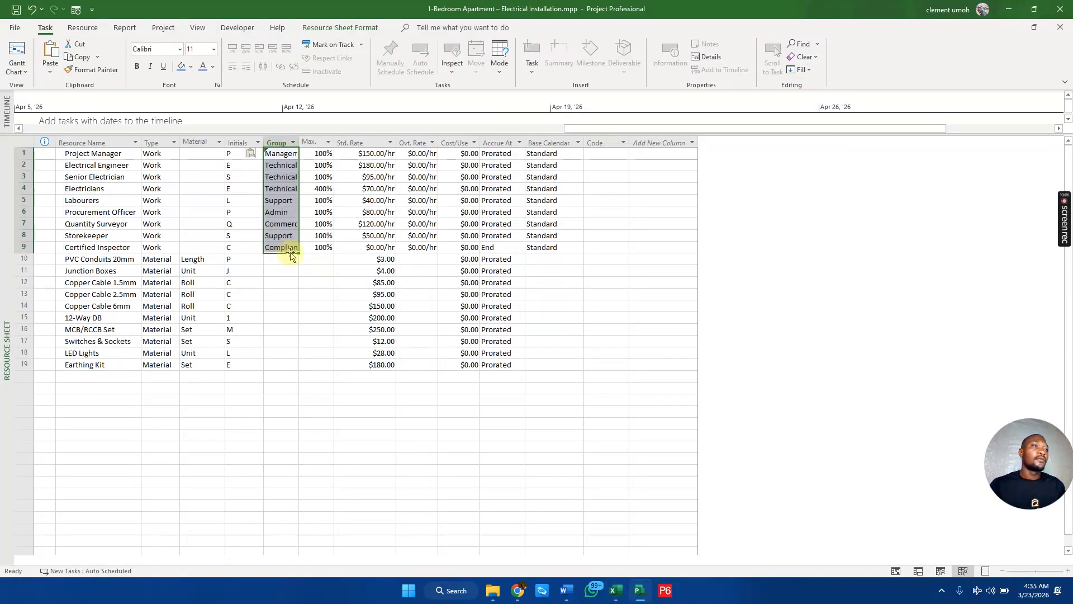
double_click(297, 141)
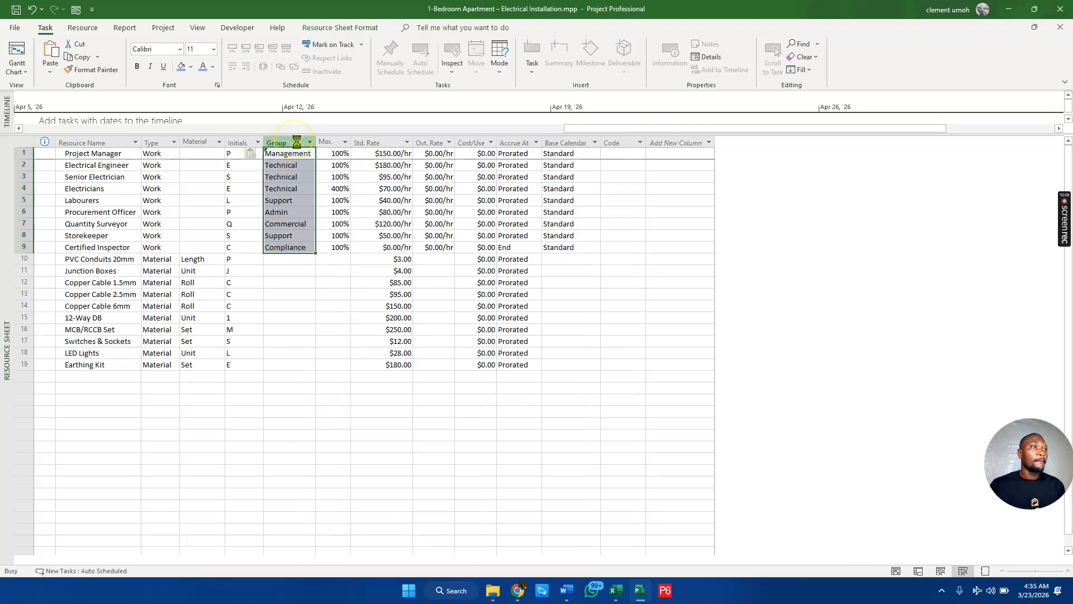
click(314, 261)
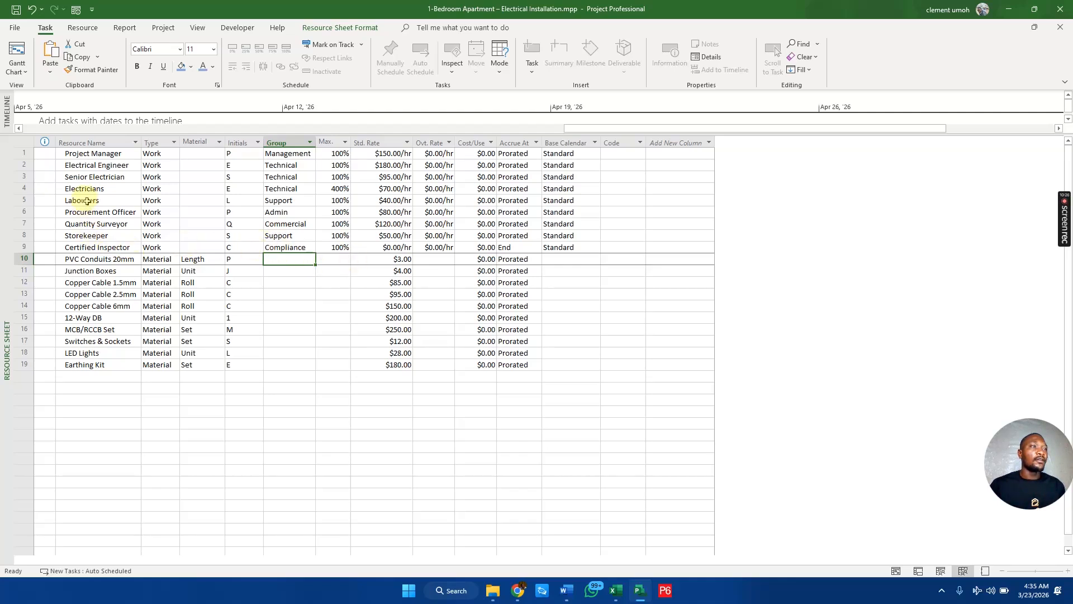
Step: Set the maximum units of Labourers to 200%
click(330, 305)
click(337, 202)
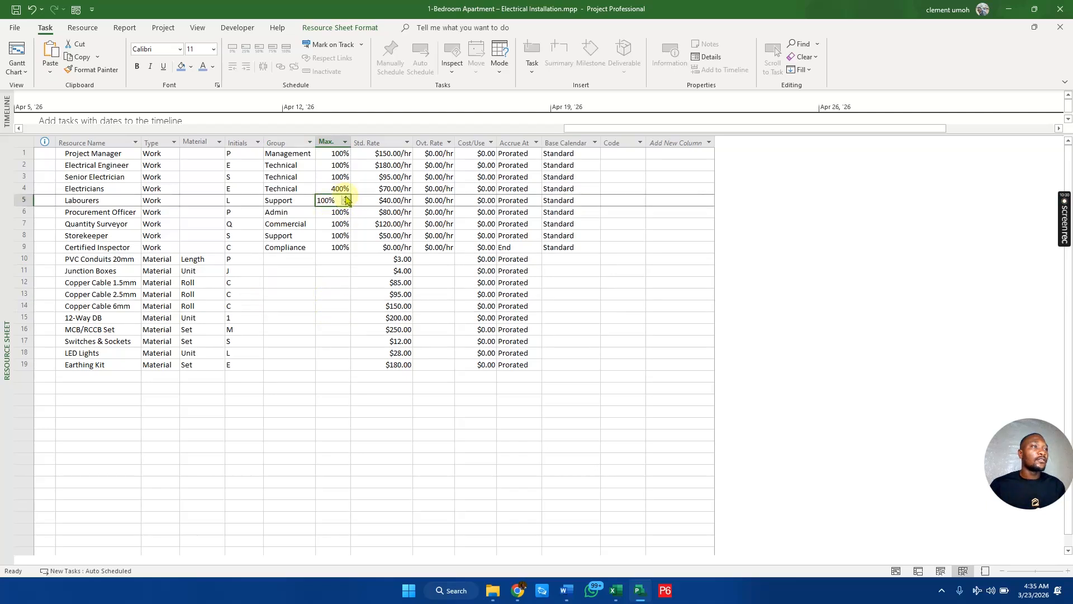
click(346, 197)
click(346, 196)
click(352, 305)
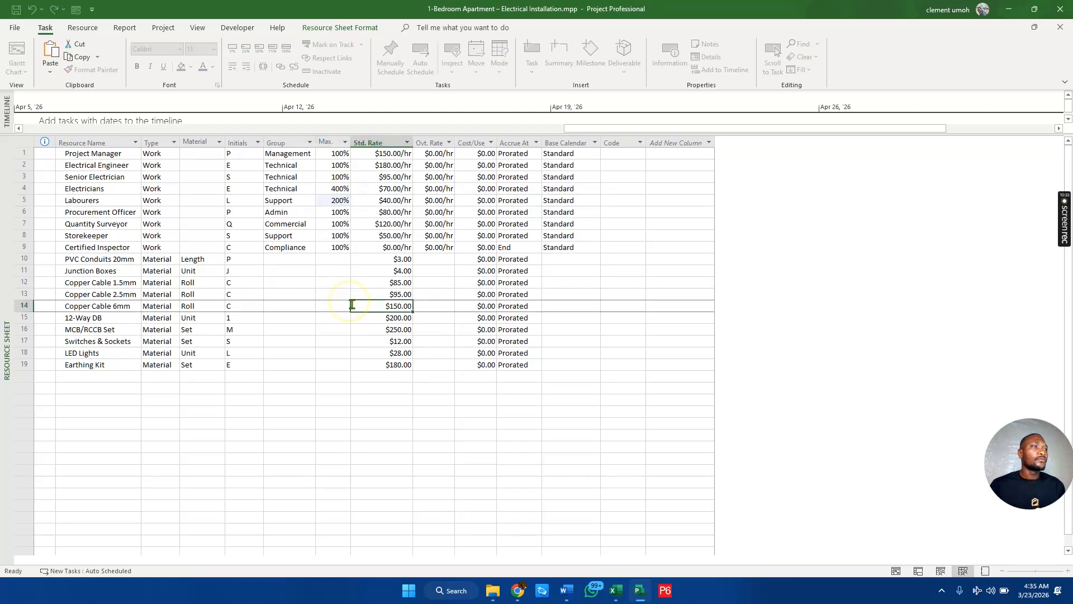
click(671, 246)
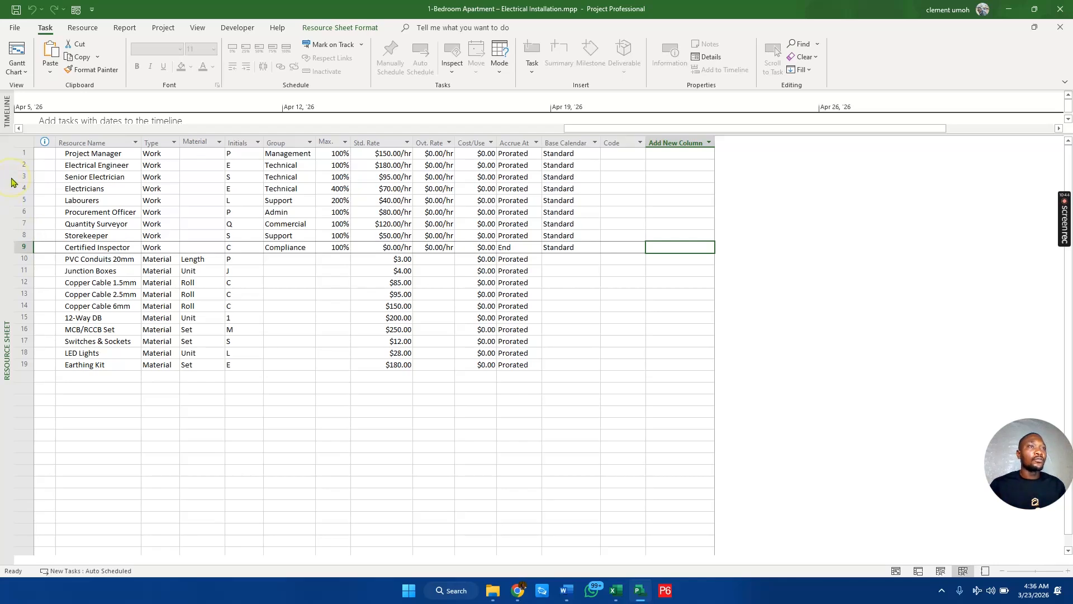
Step: View the resource sheet's Cost and Earned Value tables, ending back on the Entry table
click(23, 141)
right_click(22, 141)
click(74, 164)
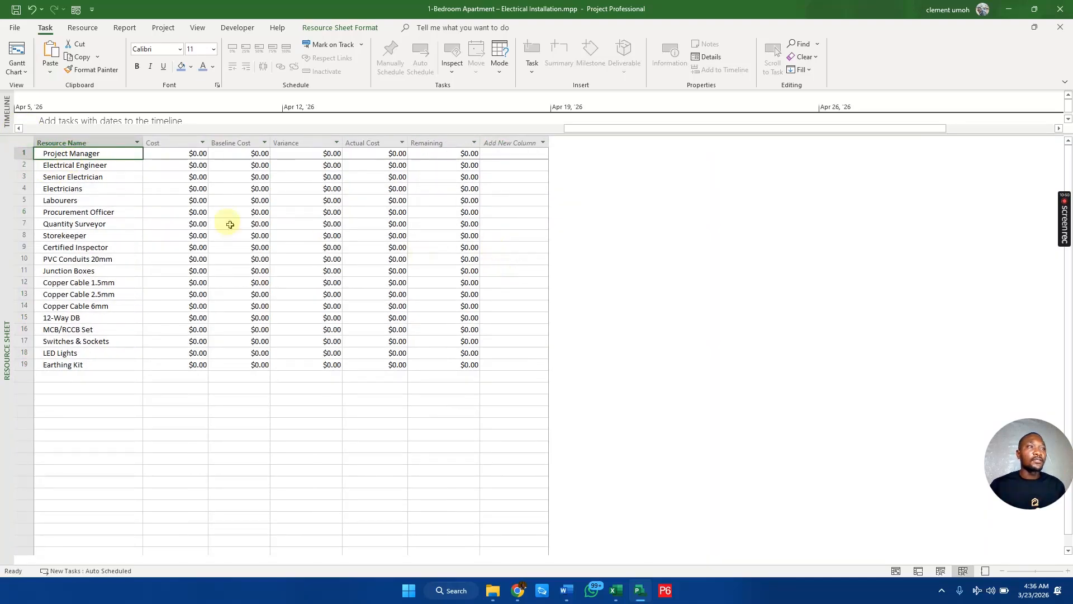
right_click(26, 143)
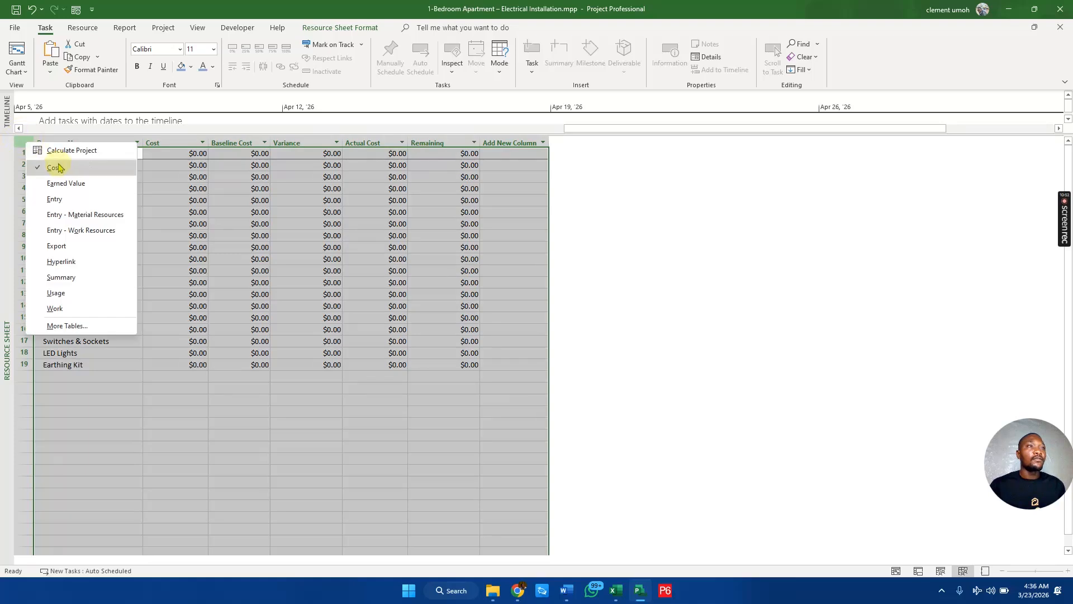
click(60, 179)
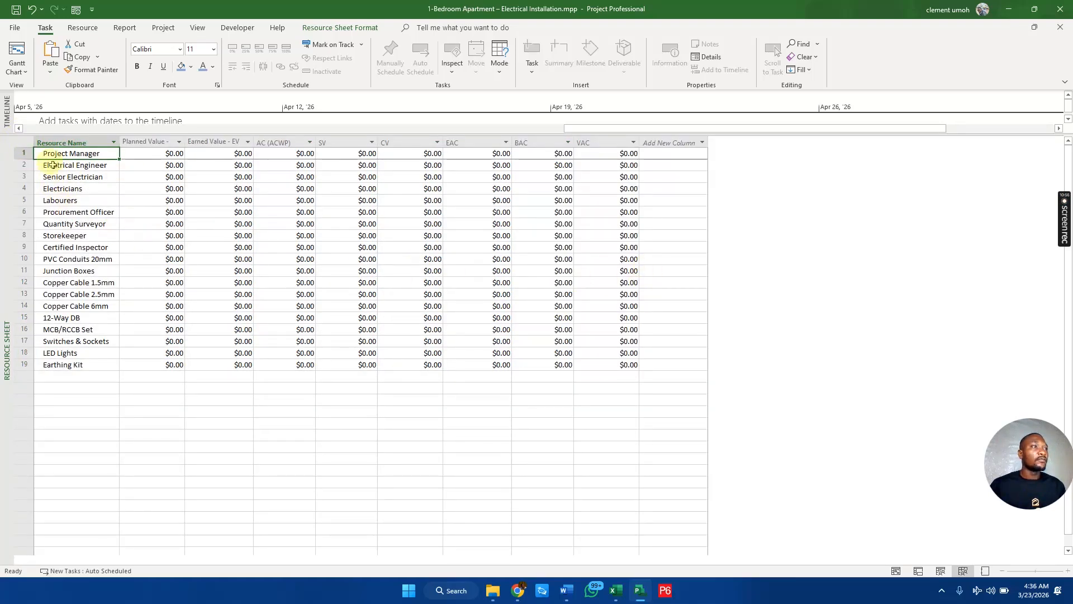
right_click(25, 142)
click(53, 201)
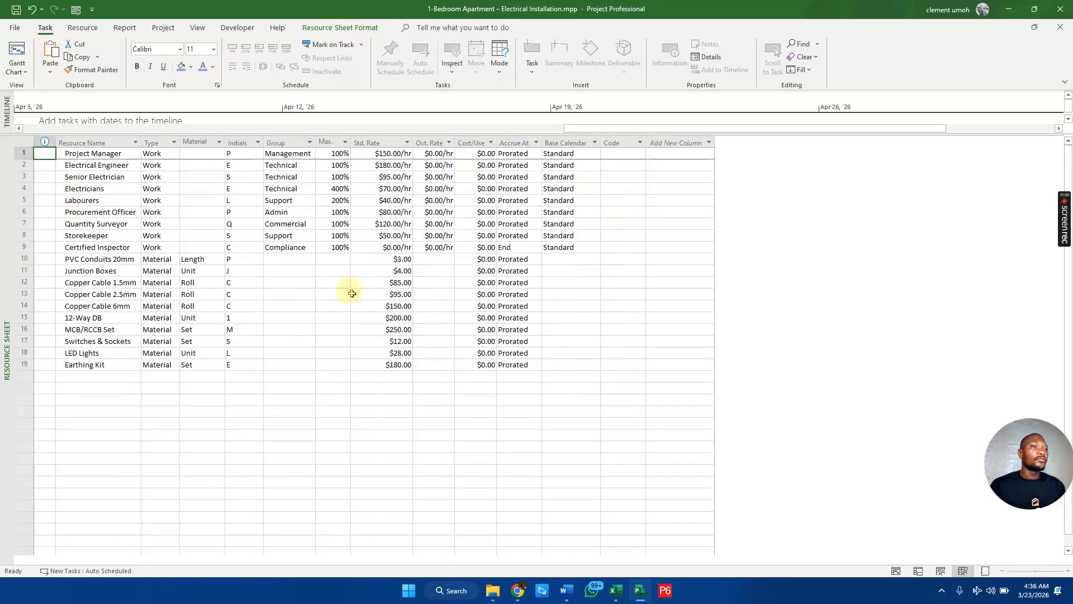
Step: Switch to the Gantt Chart view and examine the tasks' Cost table, widening the table area slightly
click(895, 570)
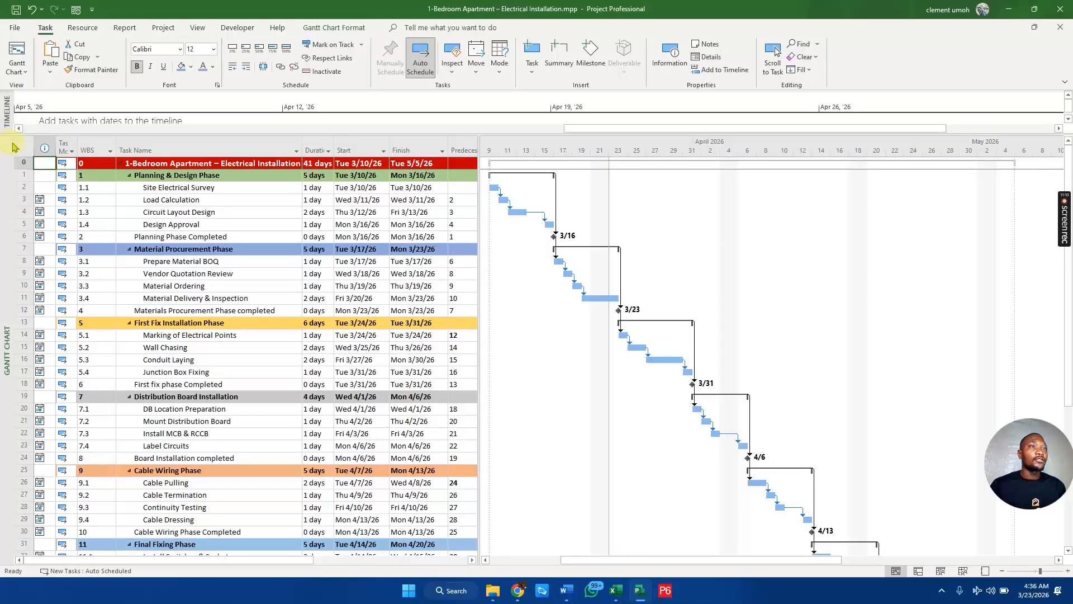
right_click(24, 146)
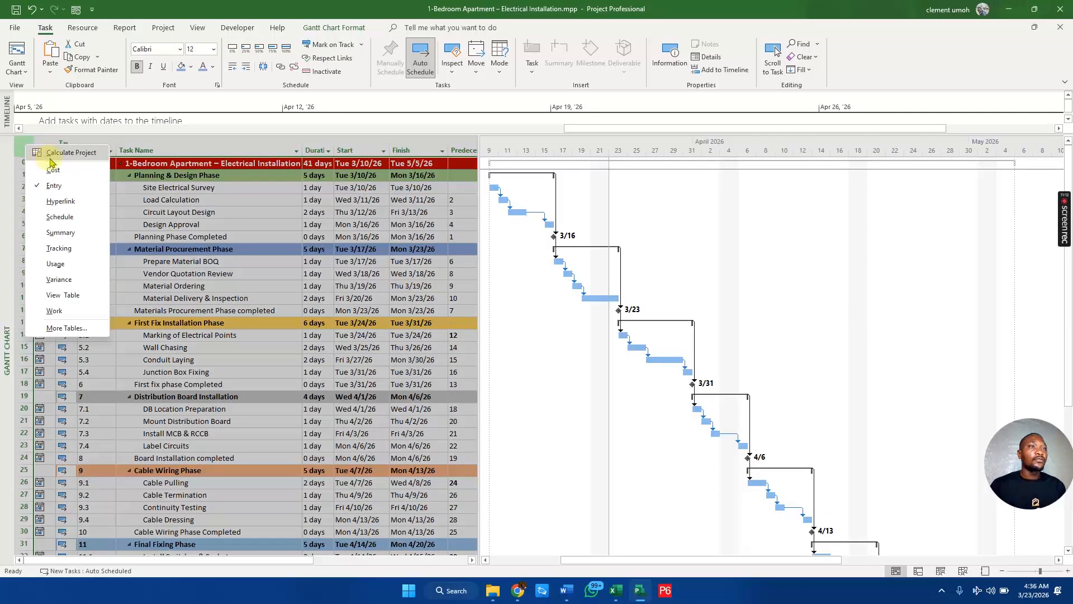
click(47, 175)
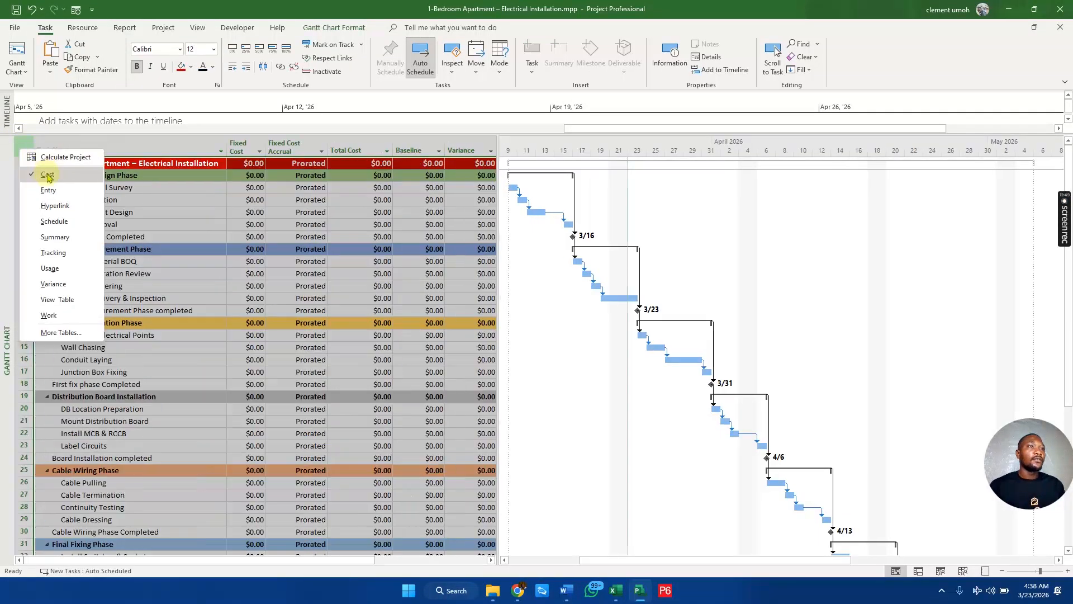
click(92, 175)
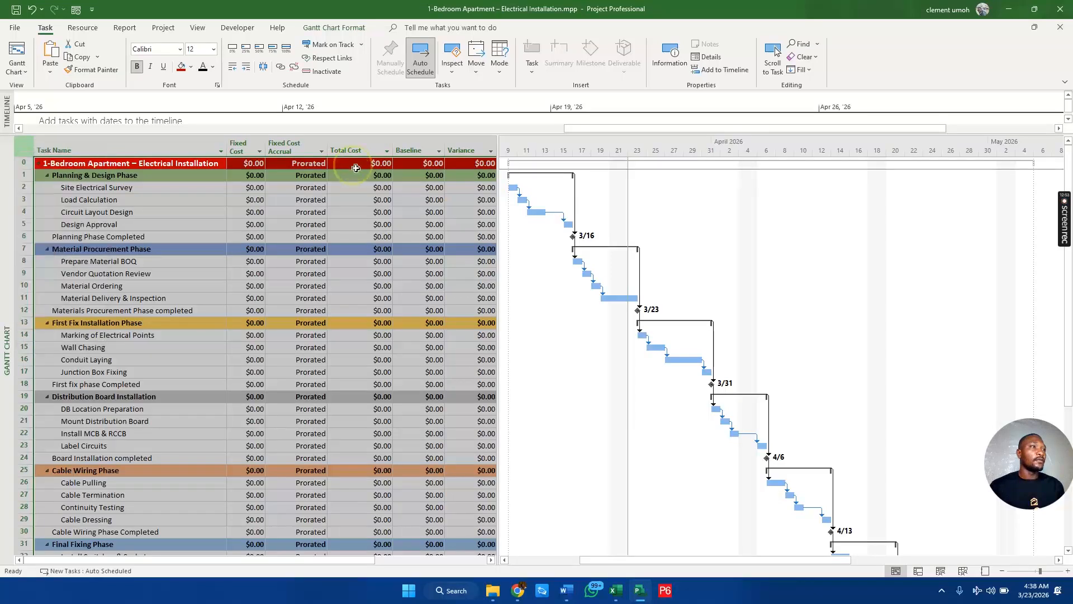
click(456, 235)
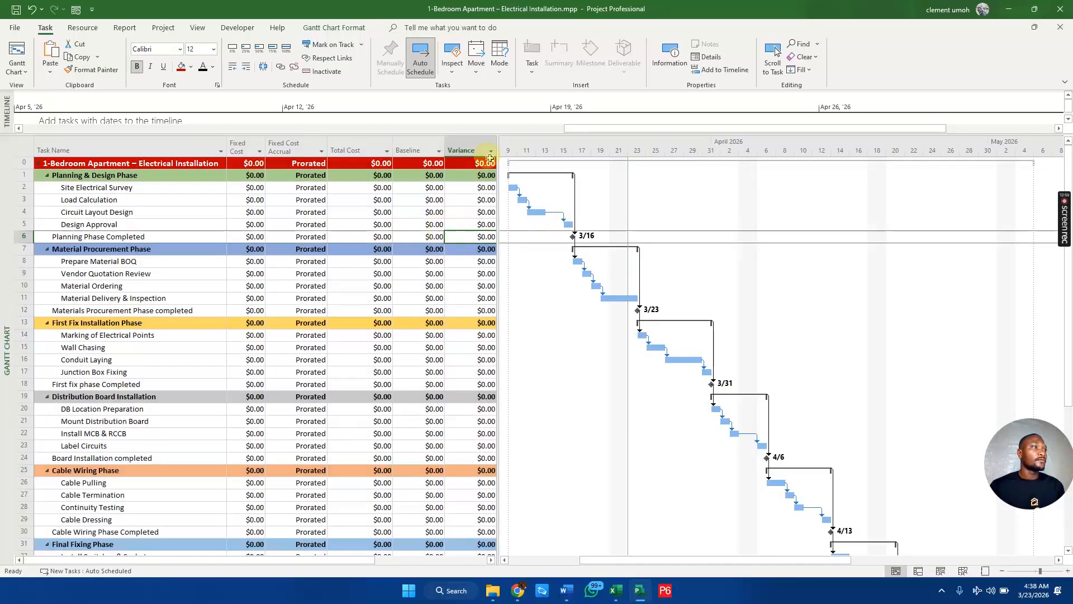
drag(503, 149, 516, 149)
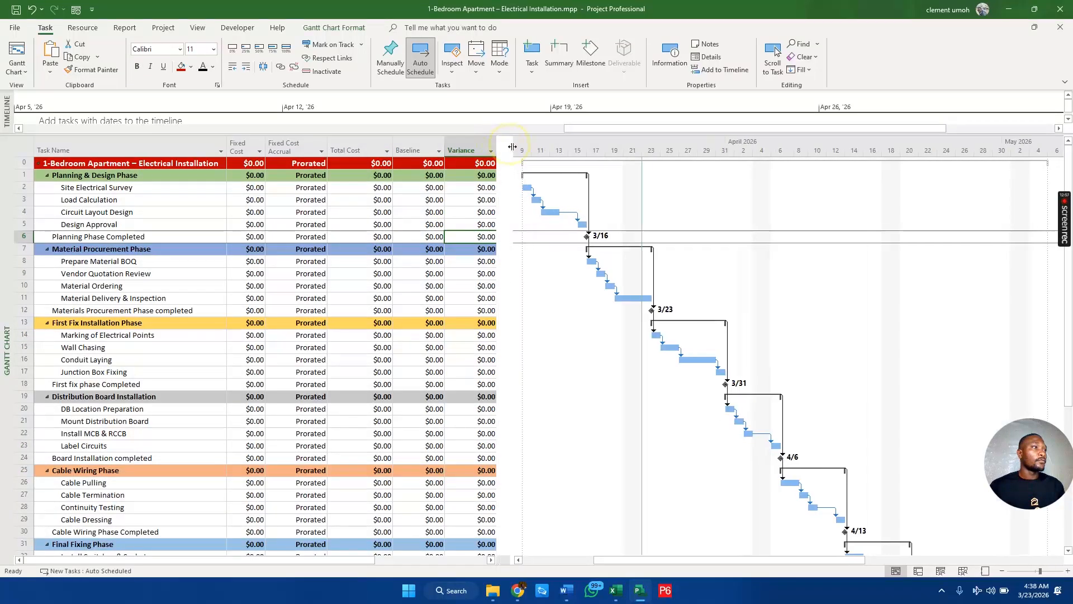
Step: Restore the Entry table in the Gantt Chart view
click(21, 149)
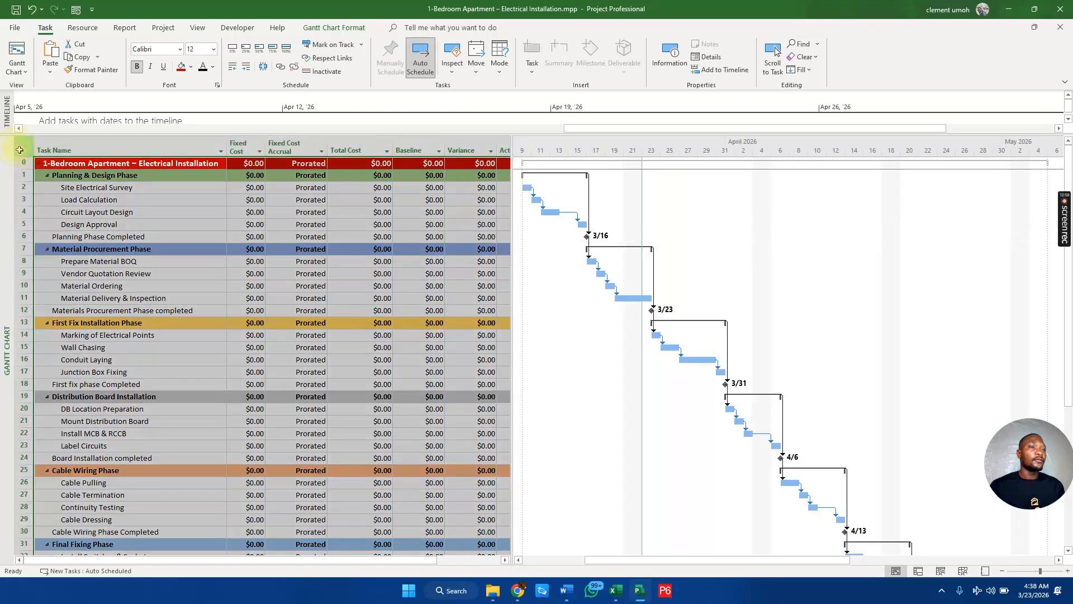
right_click(21, 149)
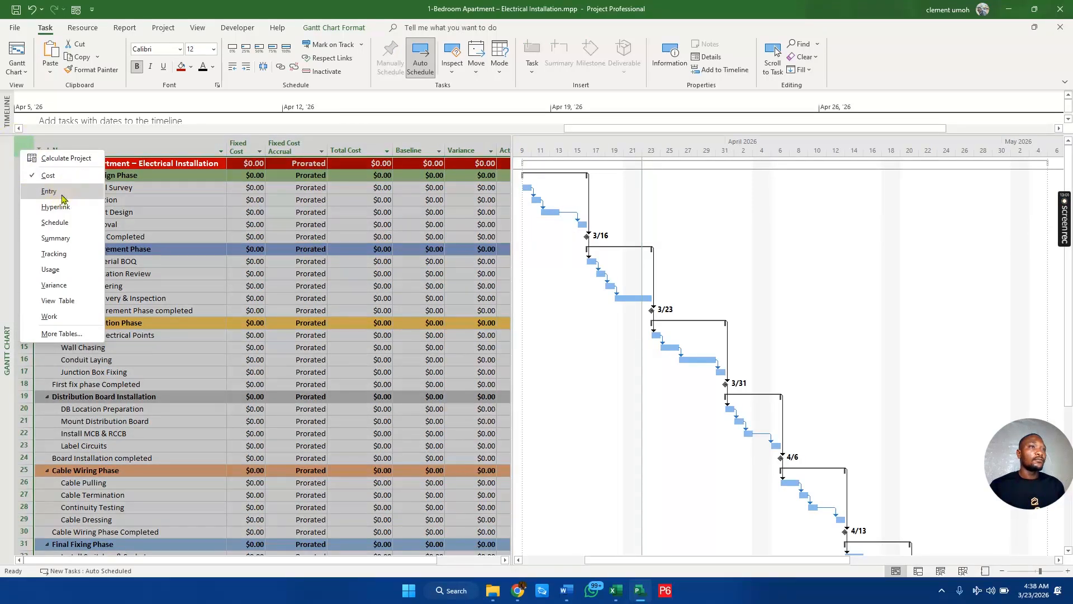
click(49, 191)
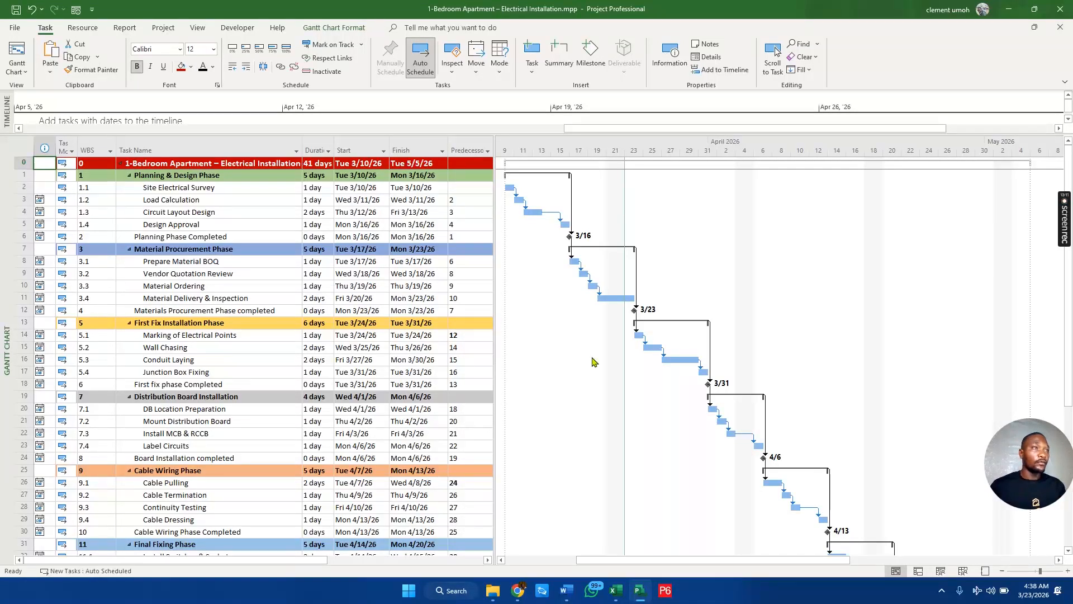
Step: Review the resources in the Resource Sheet view and return to the Gantt Chart view
right_click(1, 205)
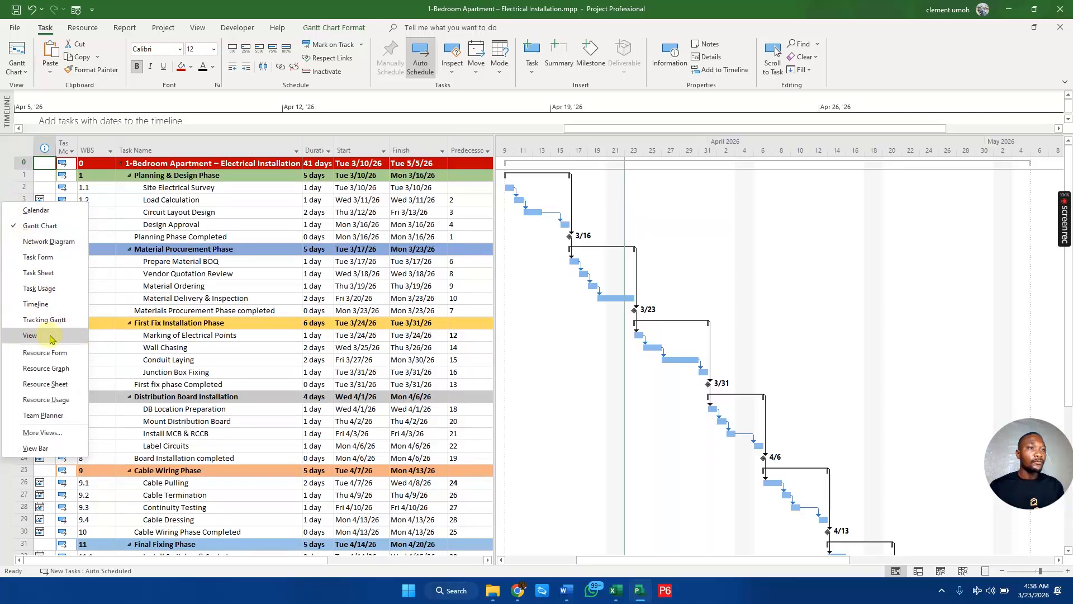
click(45, 383)
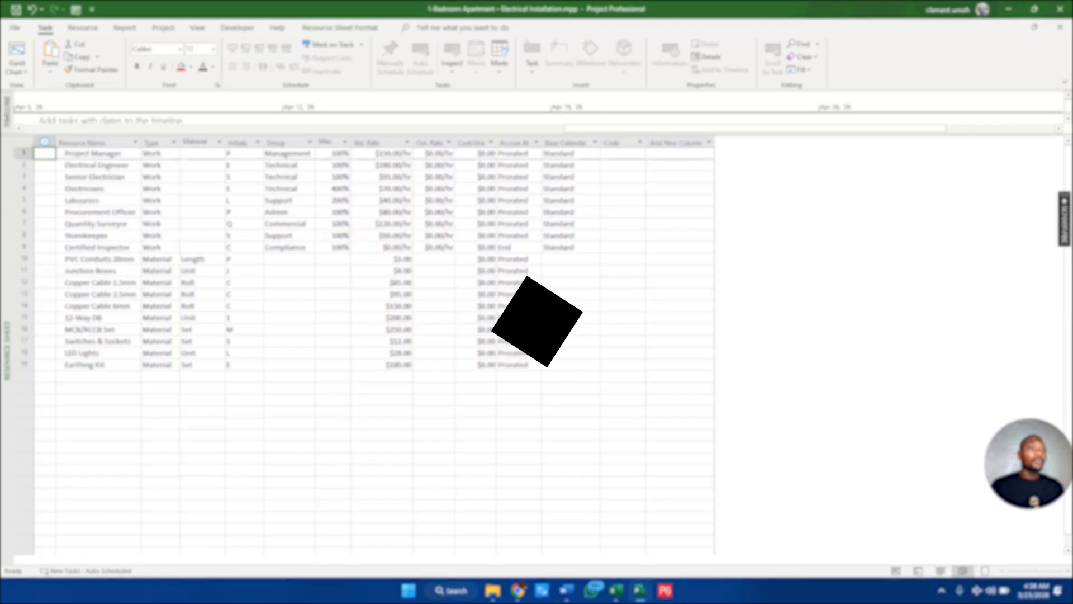
right_click(9, 220)
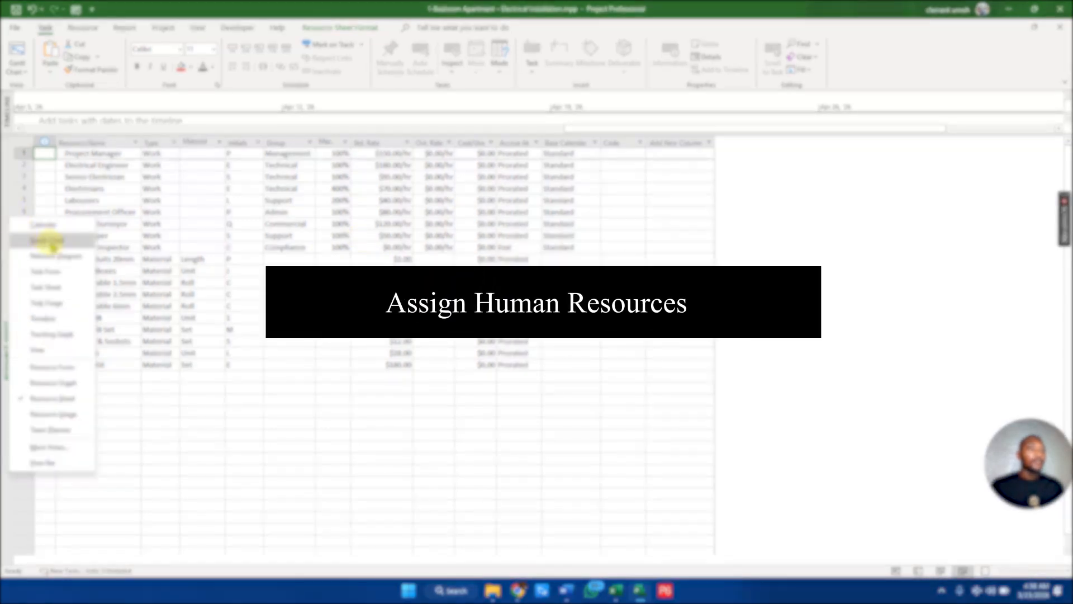
click(47, 240)
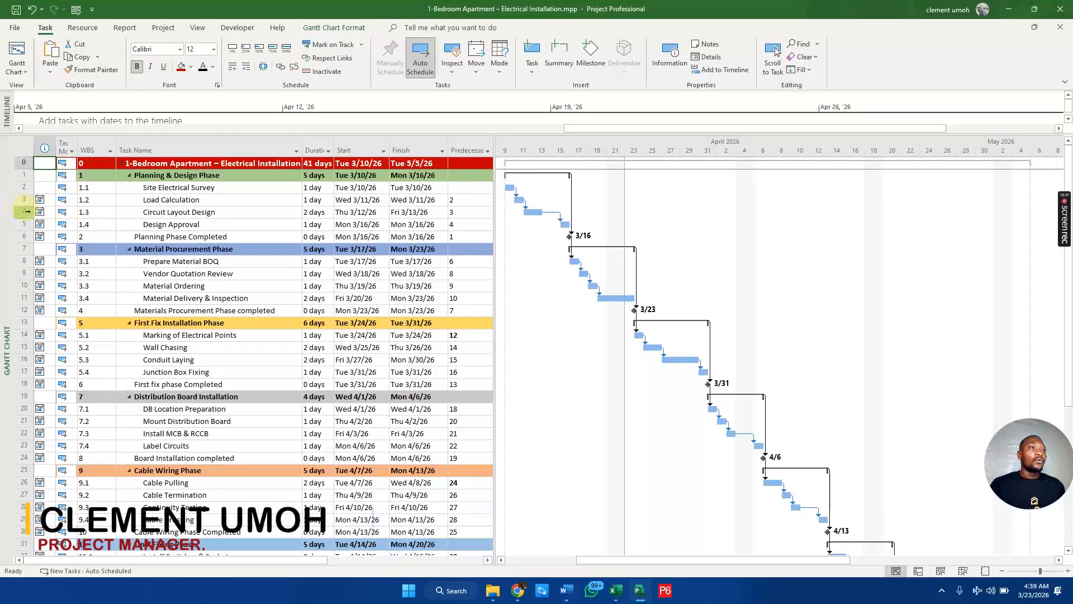
Step: Examine the resource list in the Site Electrical Survey task's information and leave it without changes
click(24, 189)
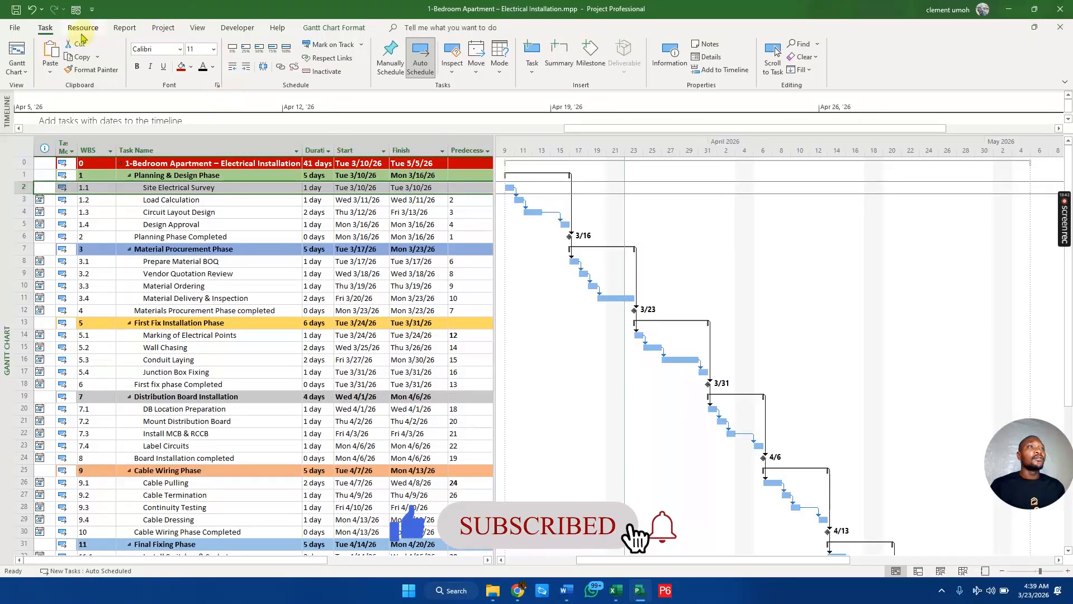
click(82, 29)
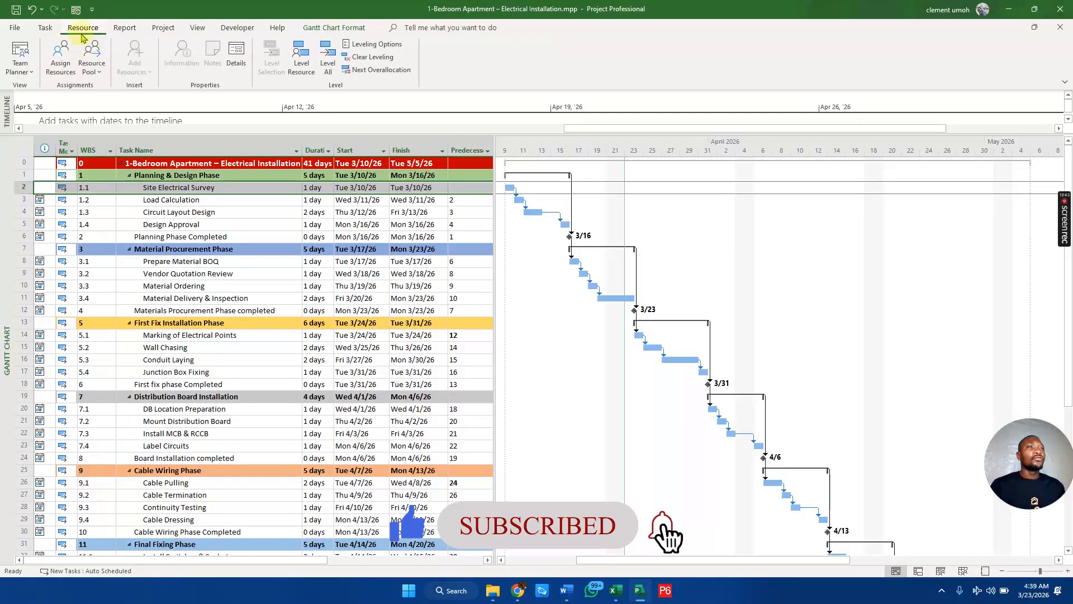
click(58, 57)
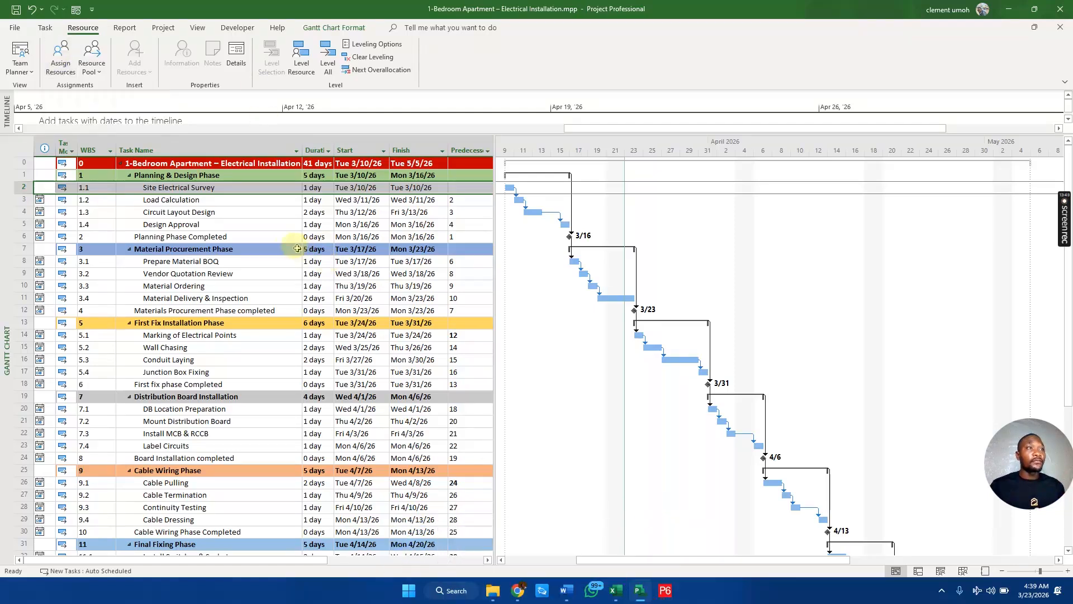
double_click(254, 192)
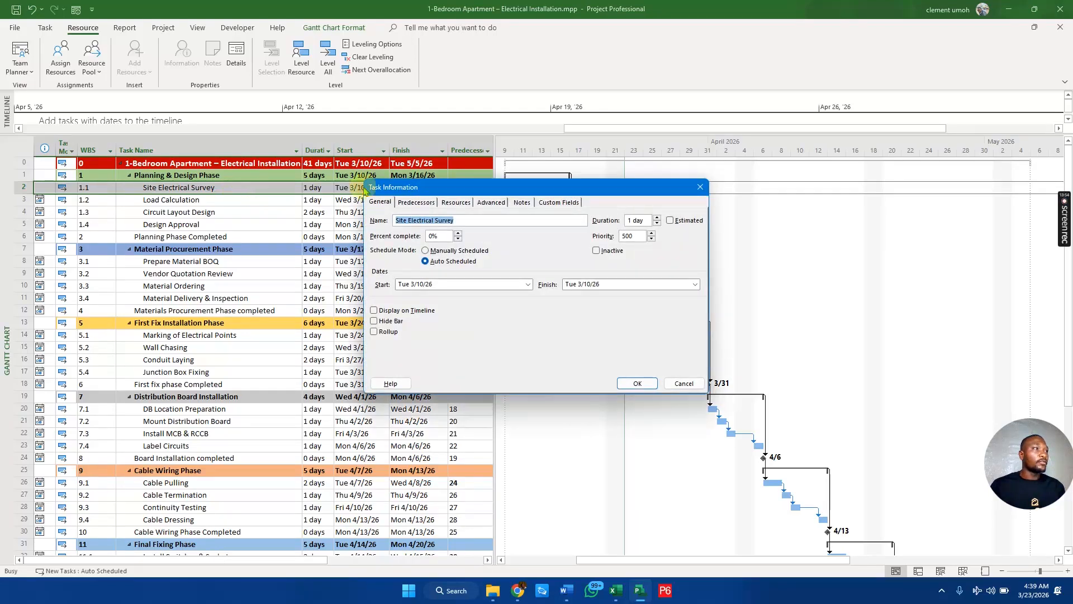
click(456, 203)
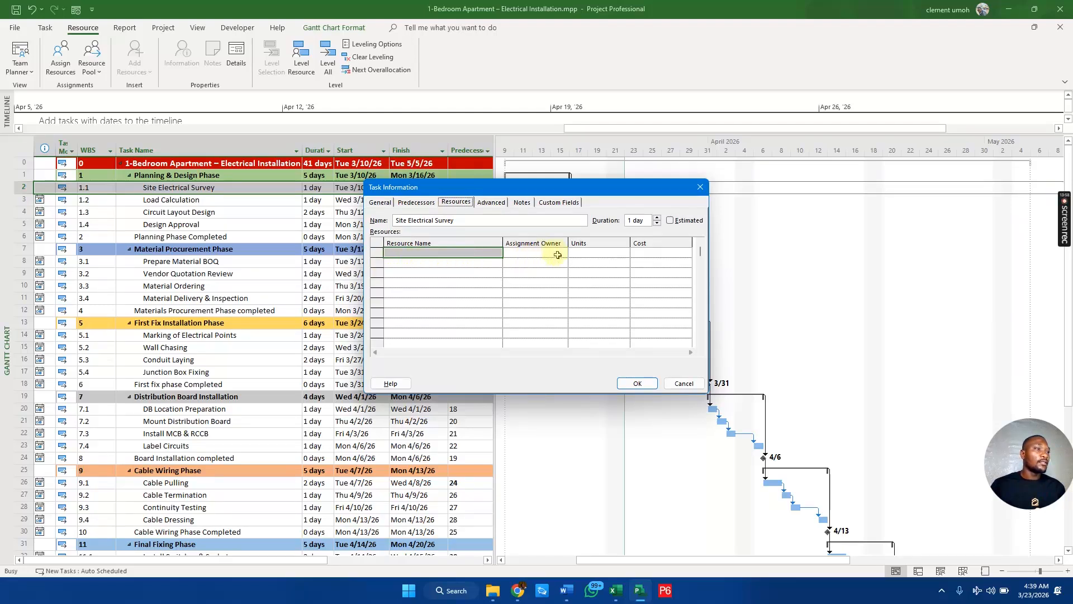
click(683, 385)
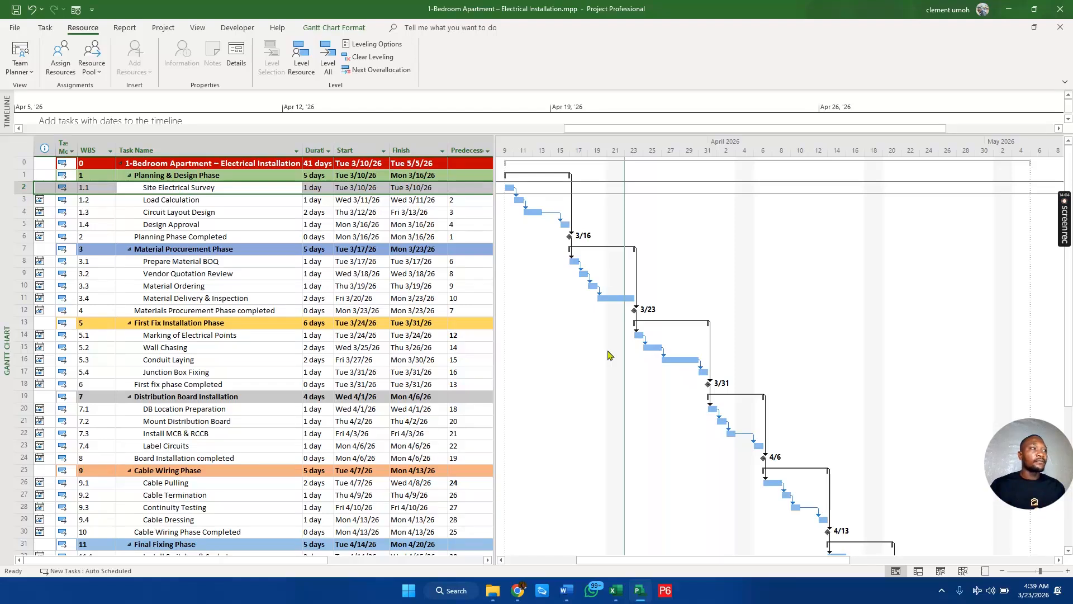
click(606, 355)
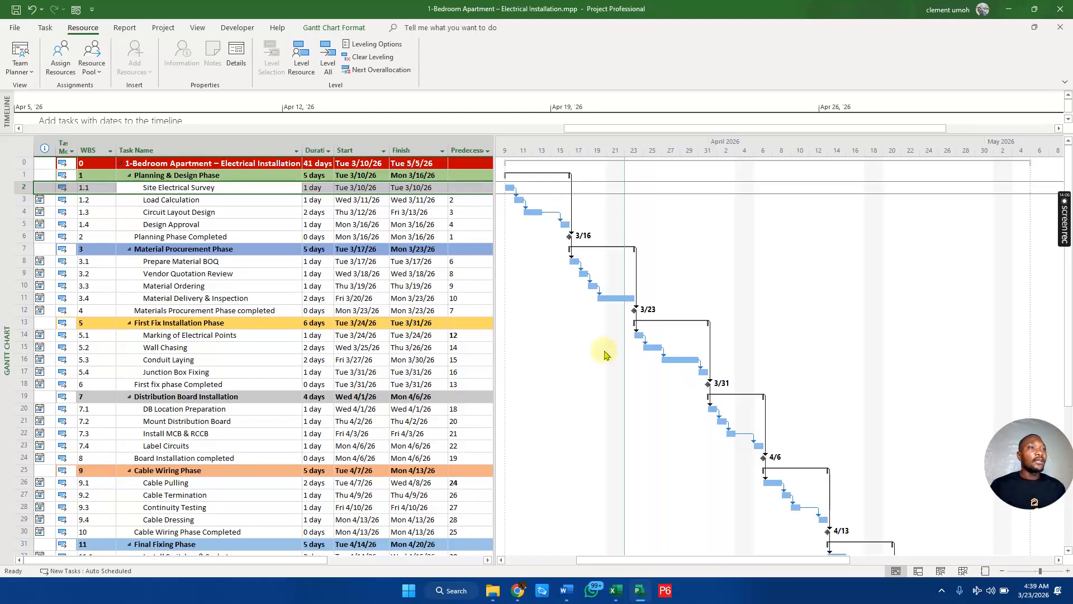
click(364, 324)
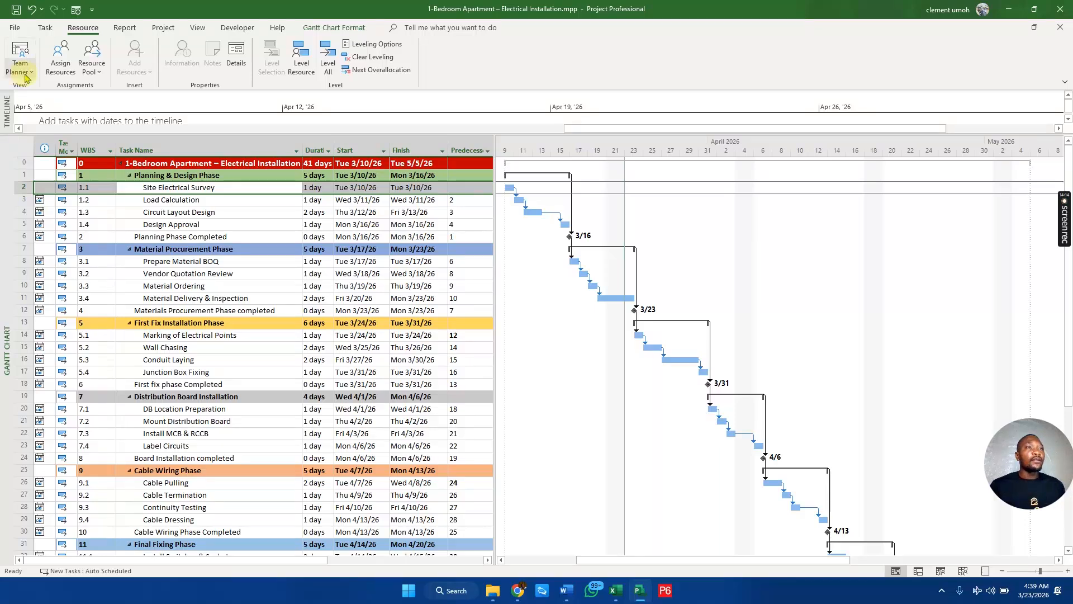
Step: Bring up the Assign Resources window over the Gantt Chart view and place it clear of the task table
click(62, 58)
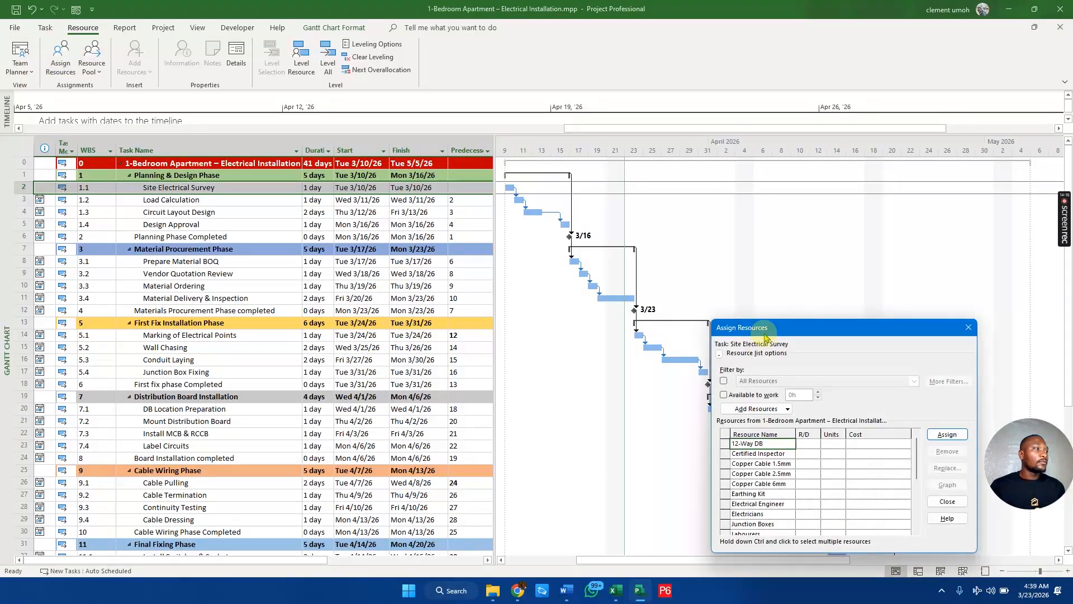
drag(763, 319, 596, 196)
drag(596, 195, 626, 183)
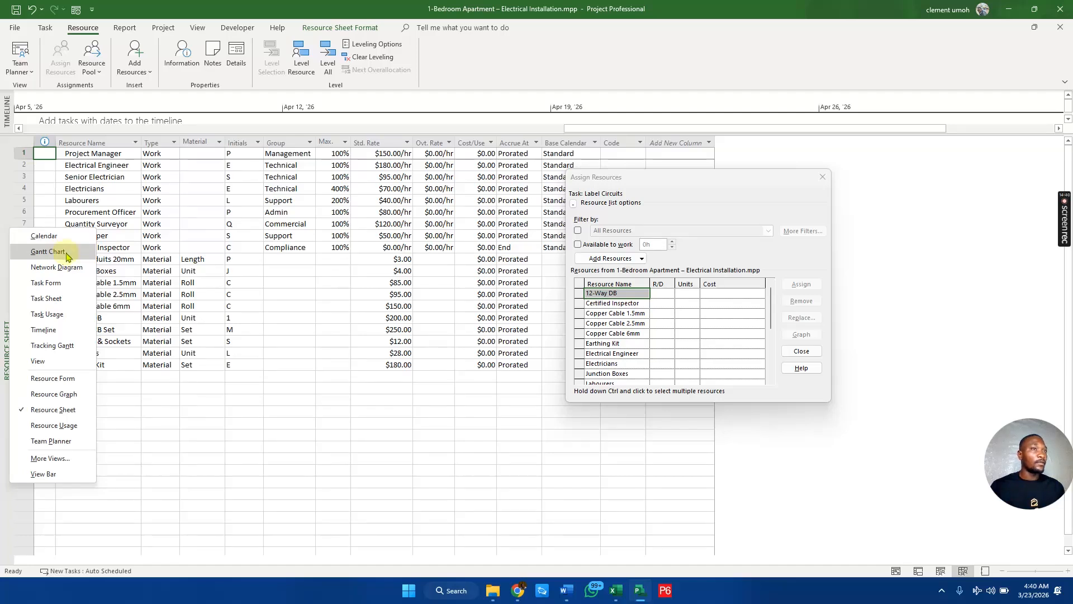
click(67, 255)
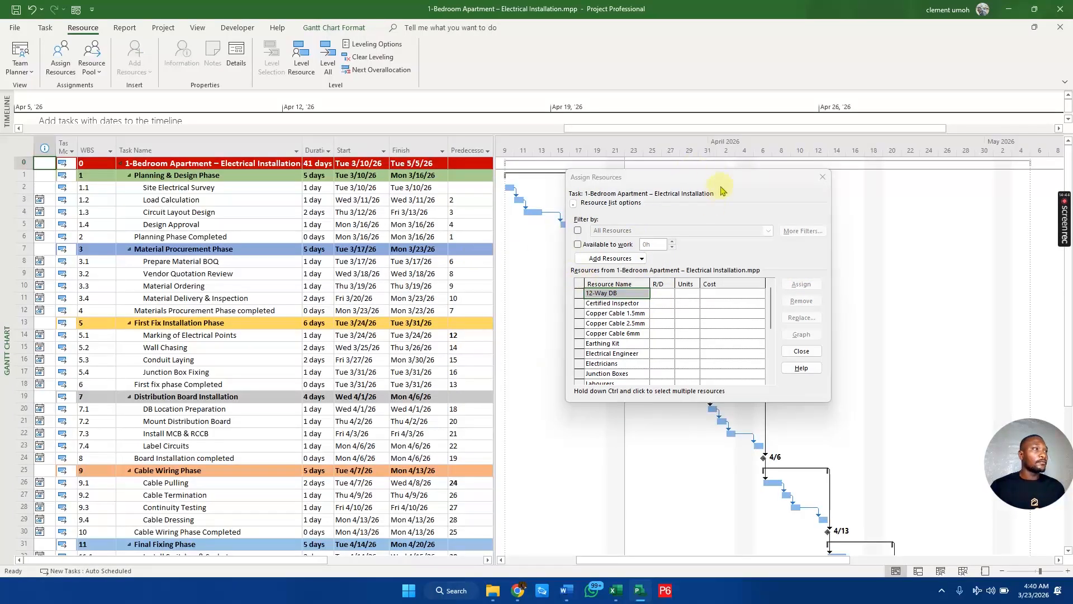
drag(703, 182, 690, 187)
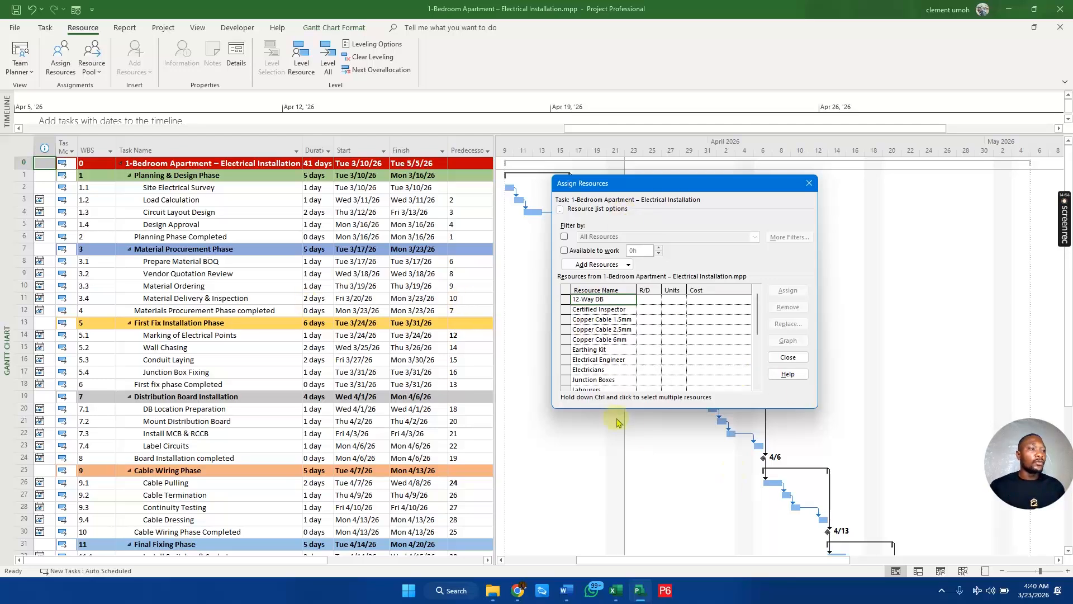
Step: Check each task's assigned resource on the Electrical_WBS_Tasks sheet of the Excel workbook and return to Project
key(alt+Tab)
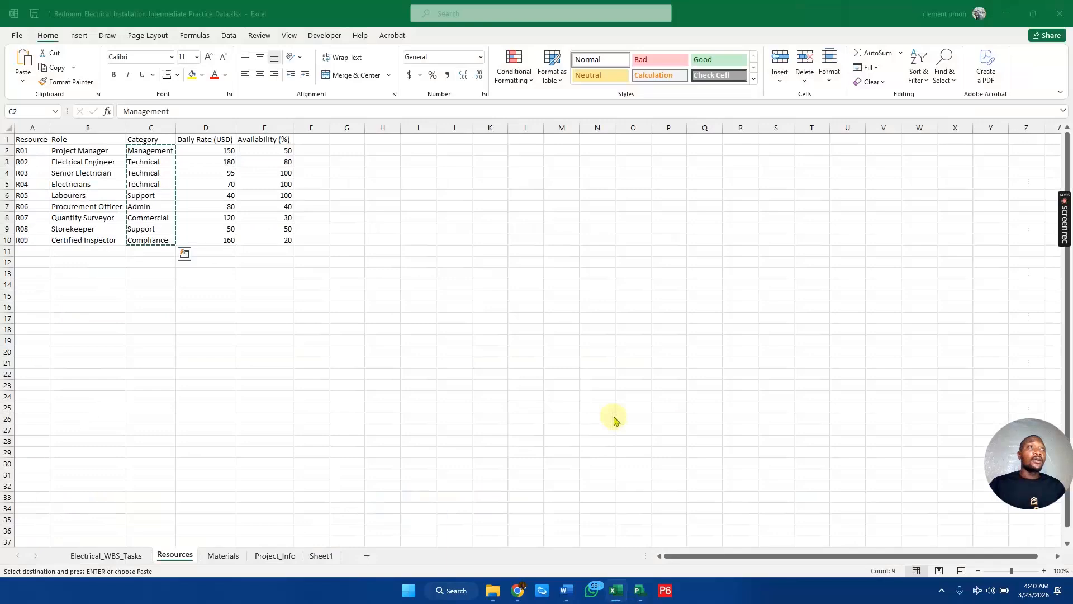
click(124, 556)
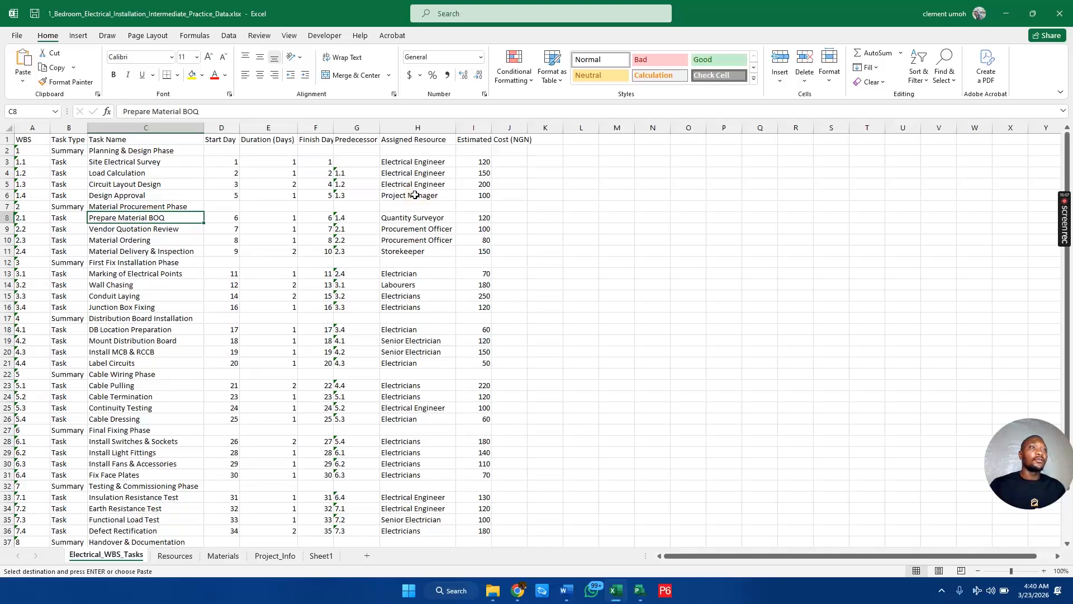
key(alt+Tab)
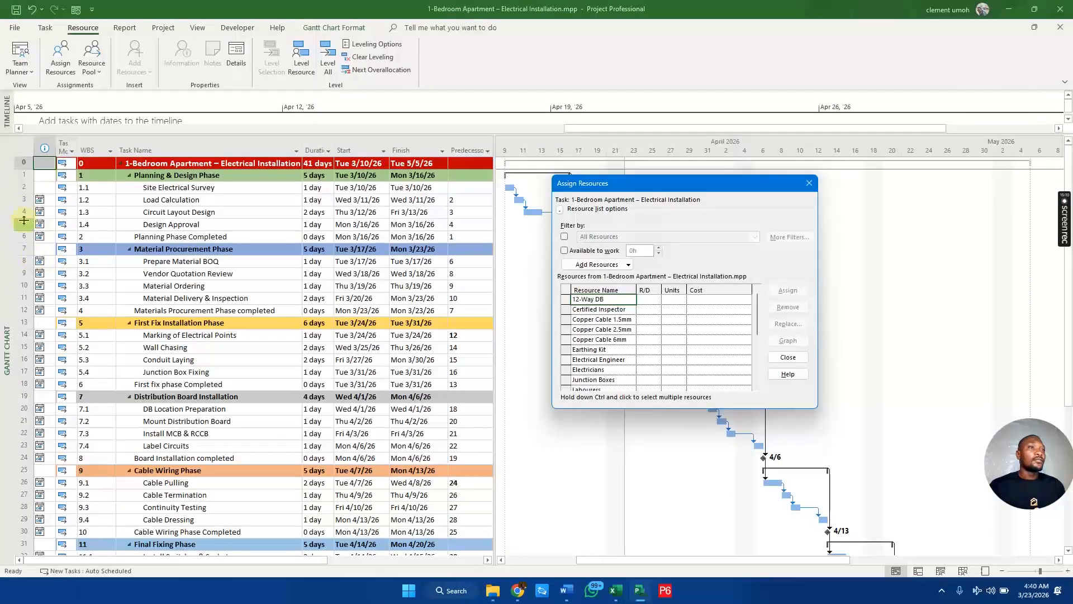
Step: Assign Electrical Engineer to Site Electrical Survey, Load Calculation and Circuit Layout Design, and Project Manager to Design Approval
click(21, 183)
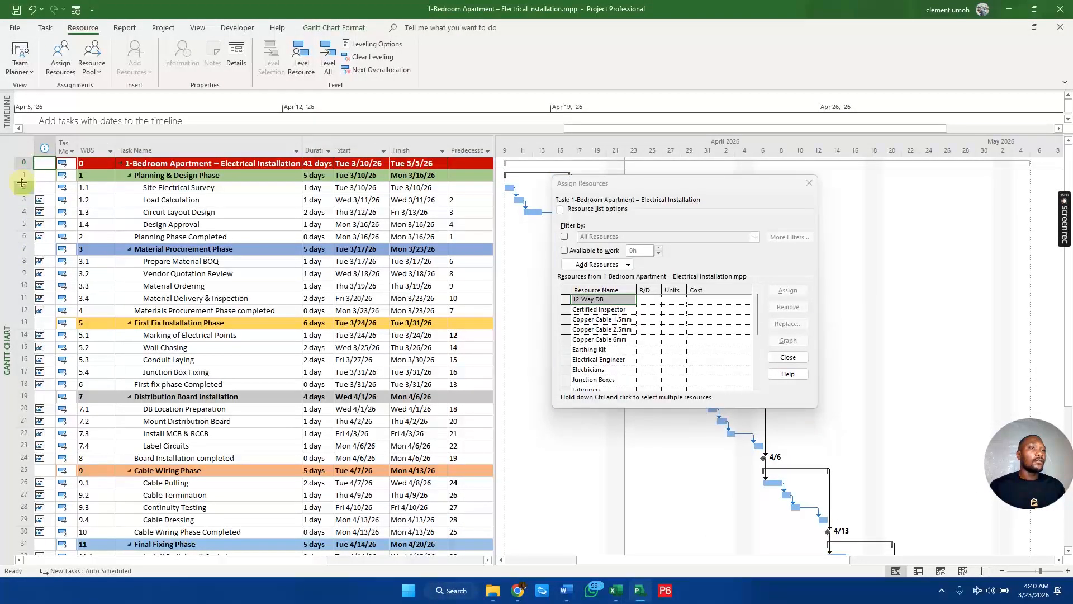
click(23, 188)
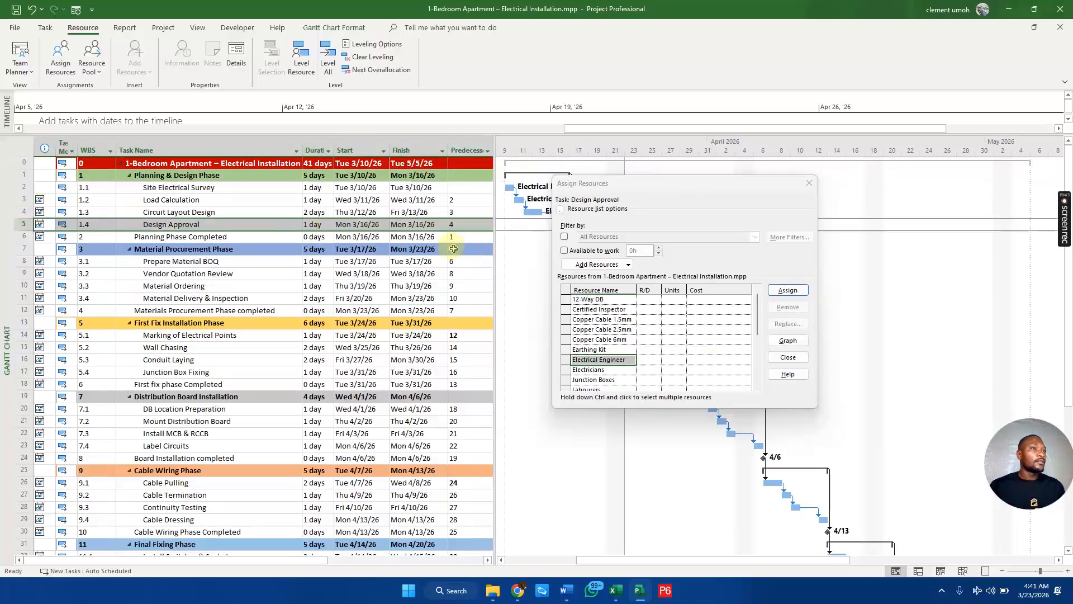
drag(760, 313, 761, 352)
click(607, 350)
click(789, 289)
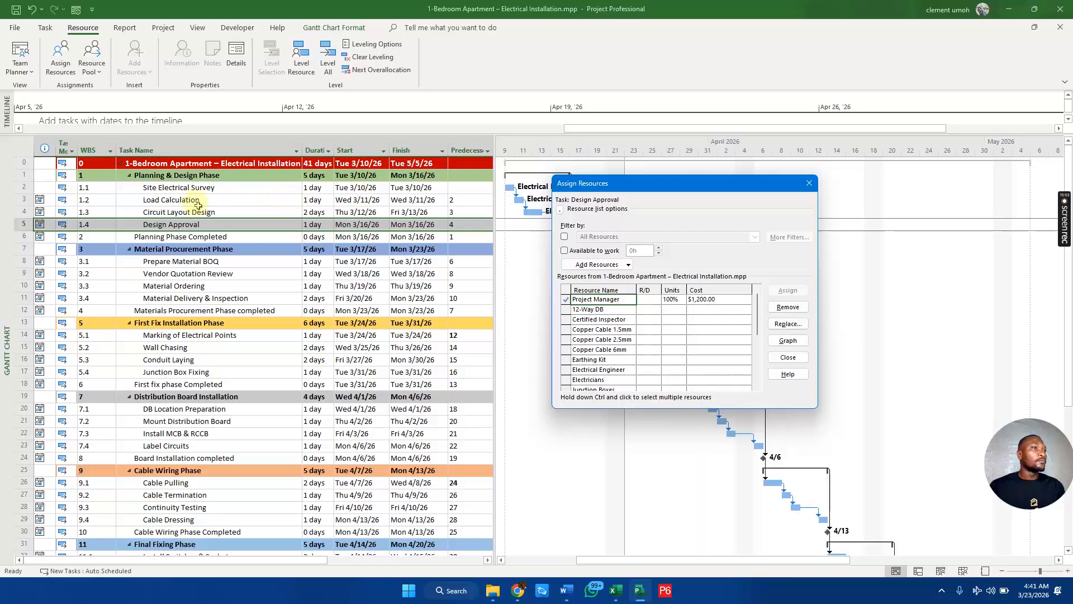
Step: Calculate the Project Manager's cost for Design Approval in Calculator by multiplying 8 by 150
click(229, 205)
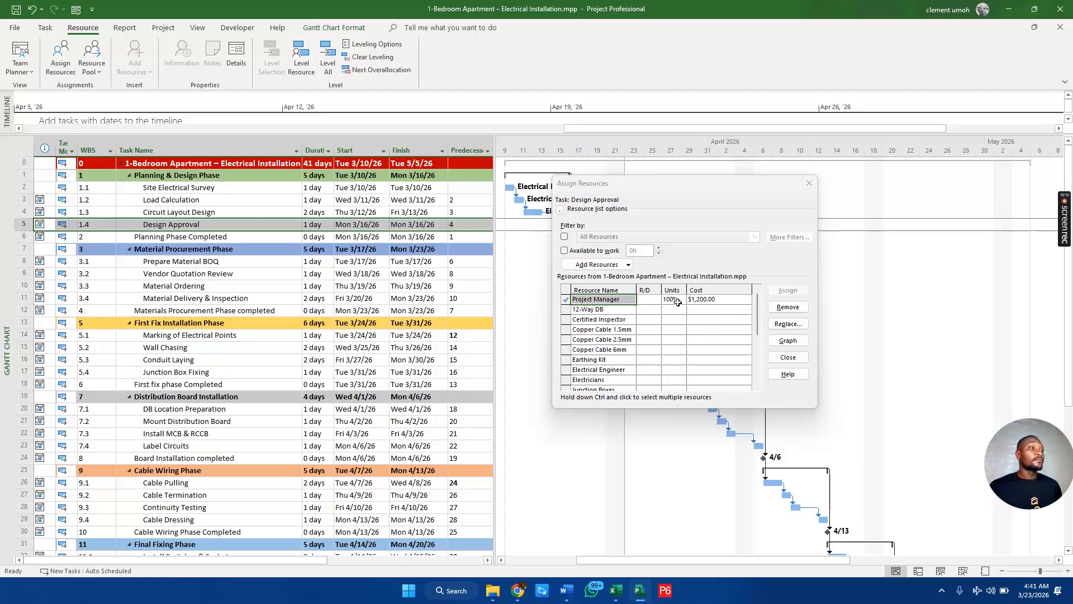
click(409, 590)
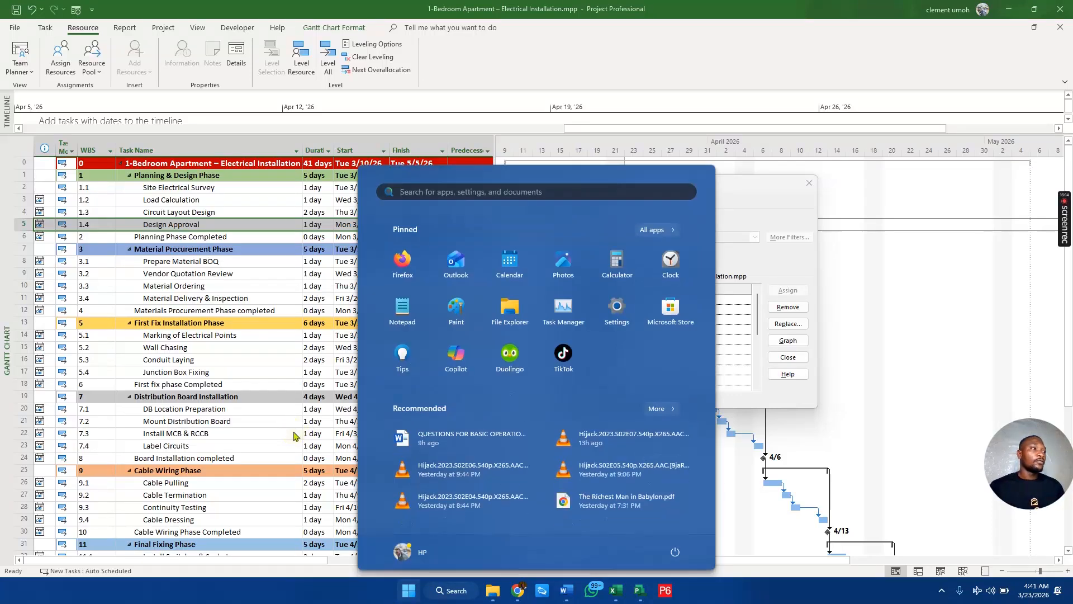
click(621, 263)
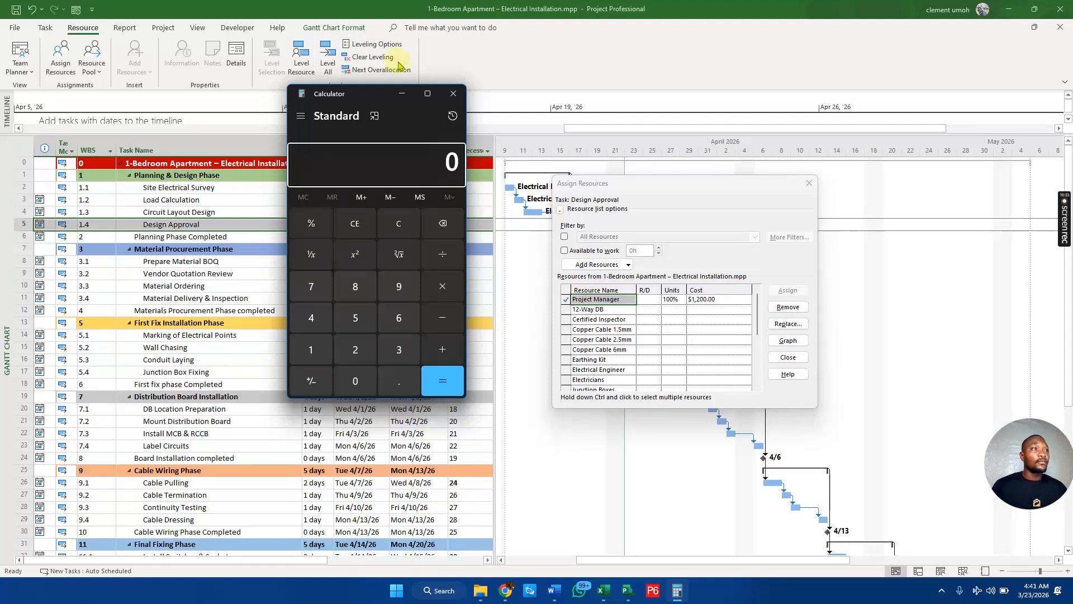
drag(372, 104, 493, 140)
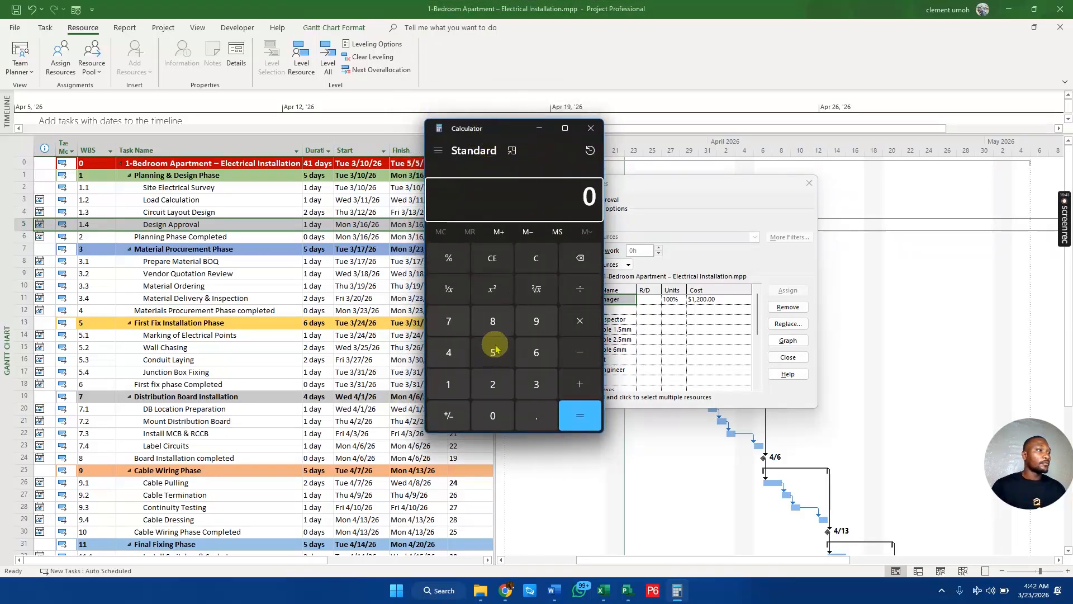
click(506, 332)
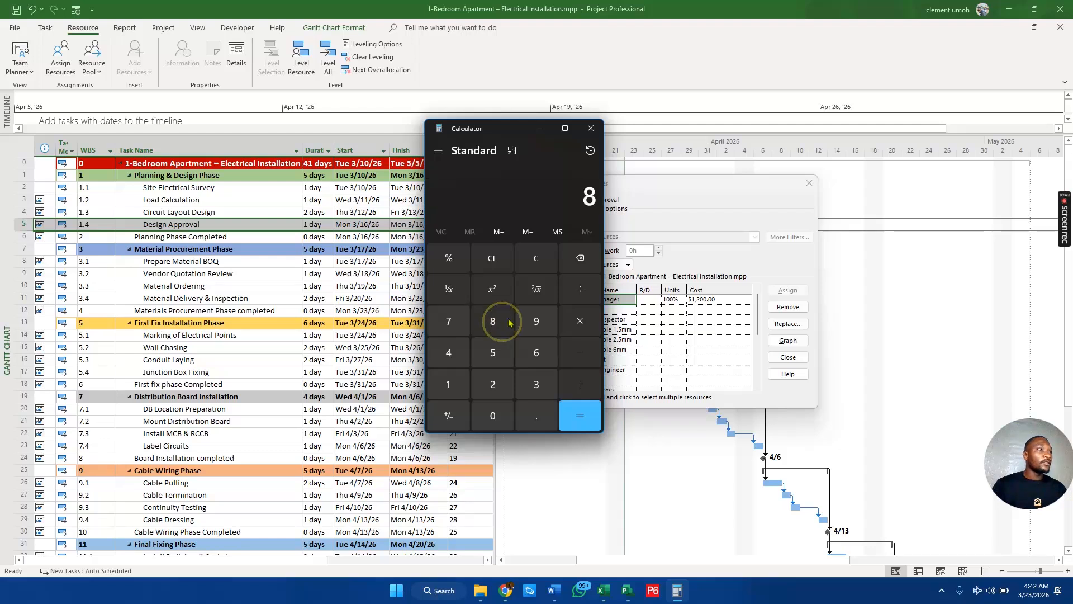
click(578, 321)
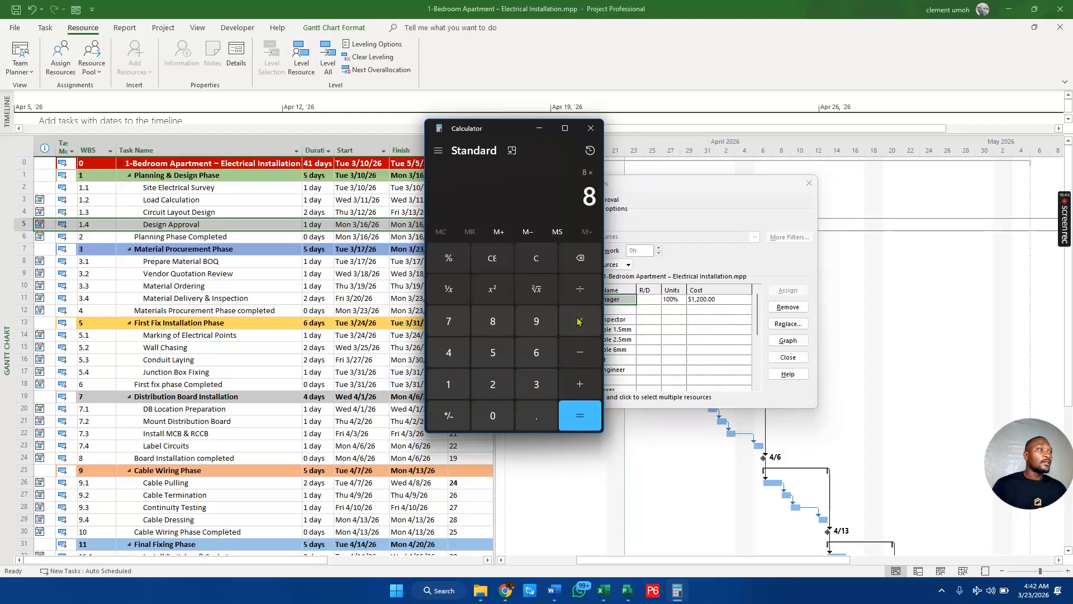
click(445, 382)
click(572, 328)
click(450, 384)
click(501, 359)
click(491, 412)
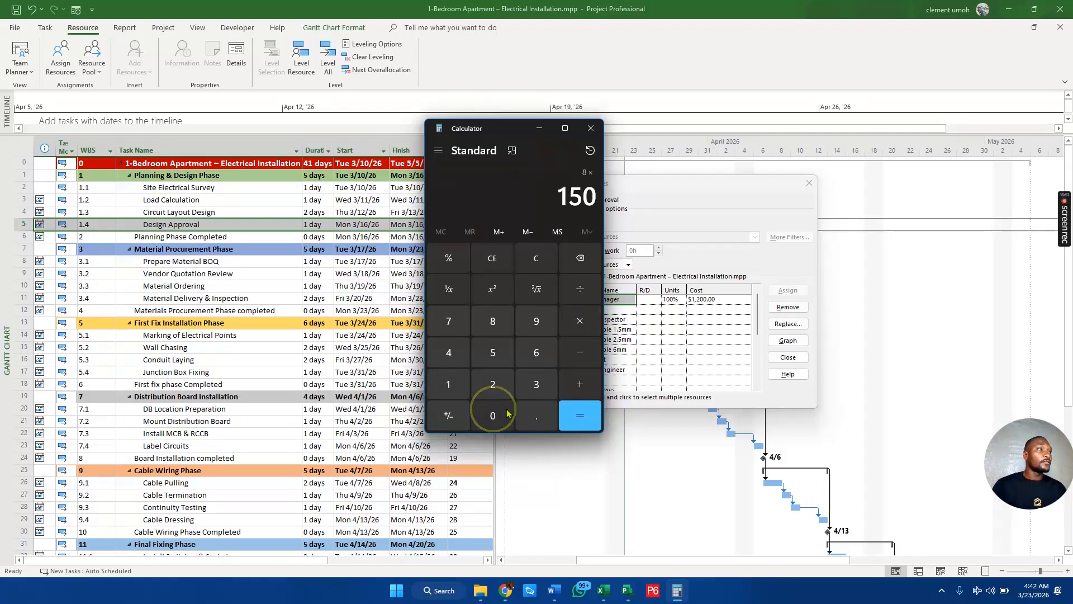
click(574, 423)
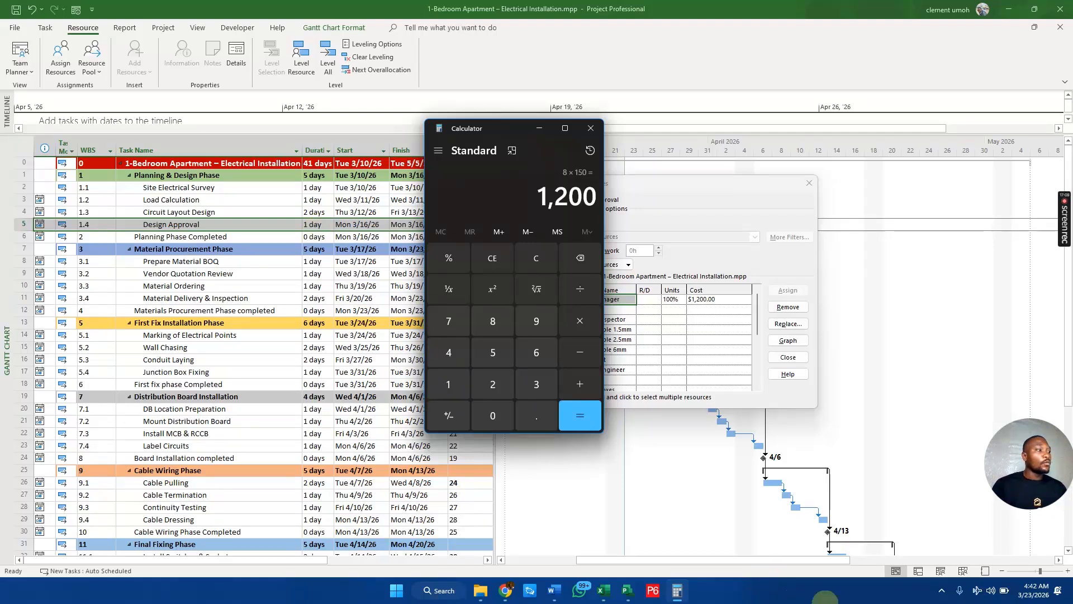
Step: Check the Project Manager's standard rate in the Resource Sheet and return to the Design Approval task in the Gantt Chart
click(961, 570)
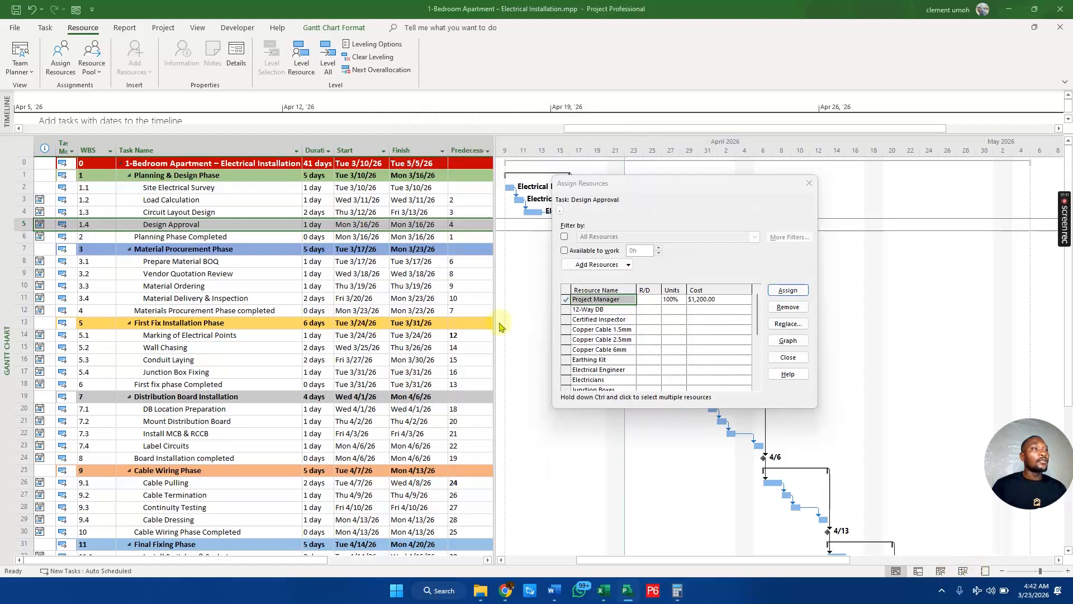
click(963, 570)
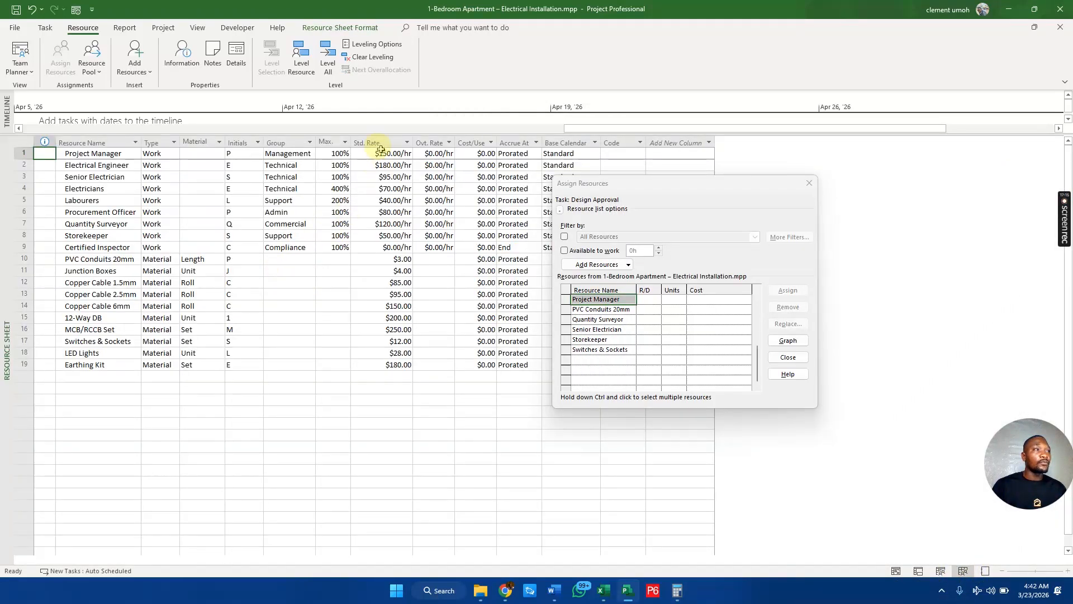
click(399, 153)
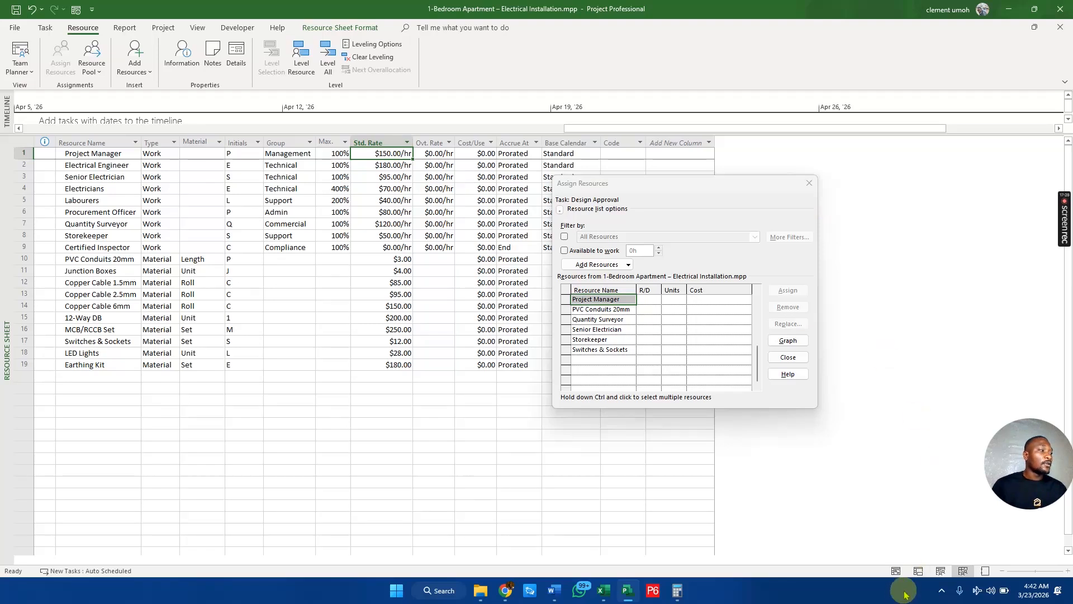
click(897, 571)
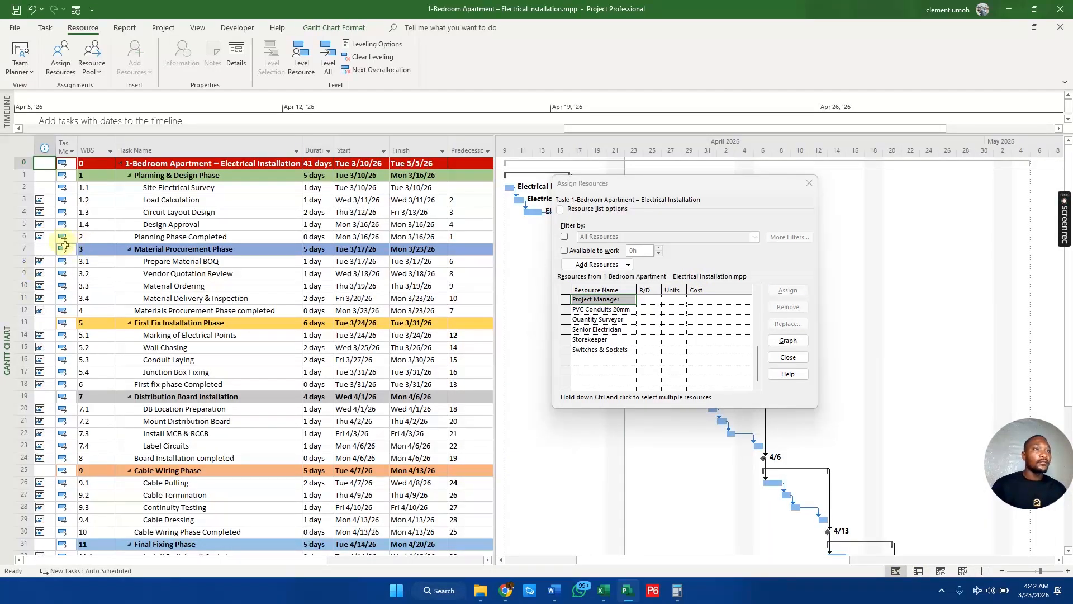
click(22, 223)
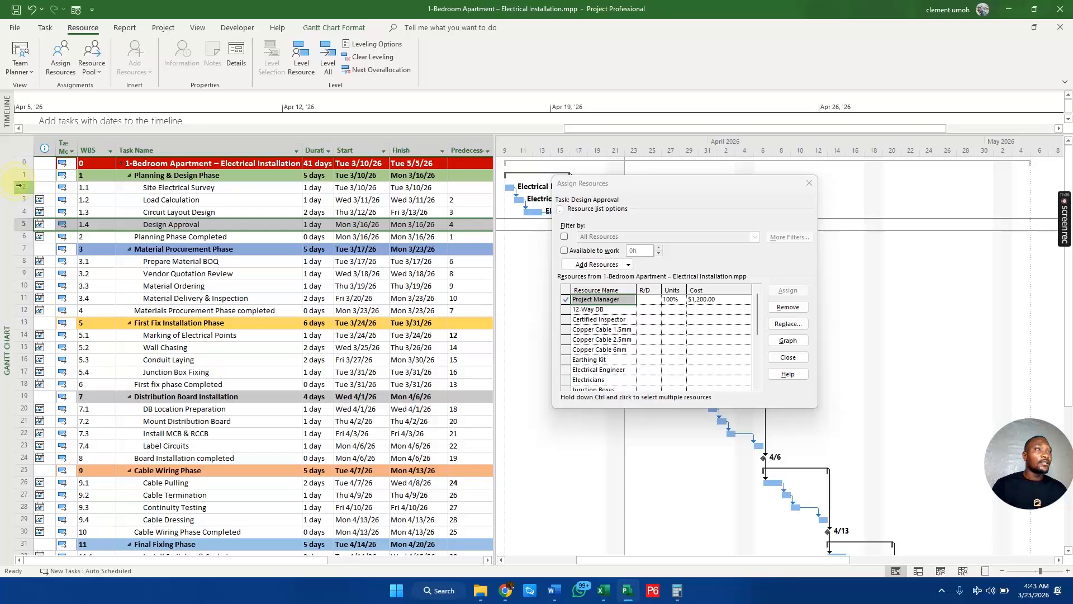
Step: Reopen Assign Resources for Site Electrical Survey to review its assignment cost, and view the Electrical Engineer's standard rate in the Resource Sheet
click(19, 186)
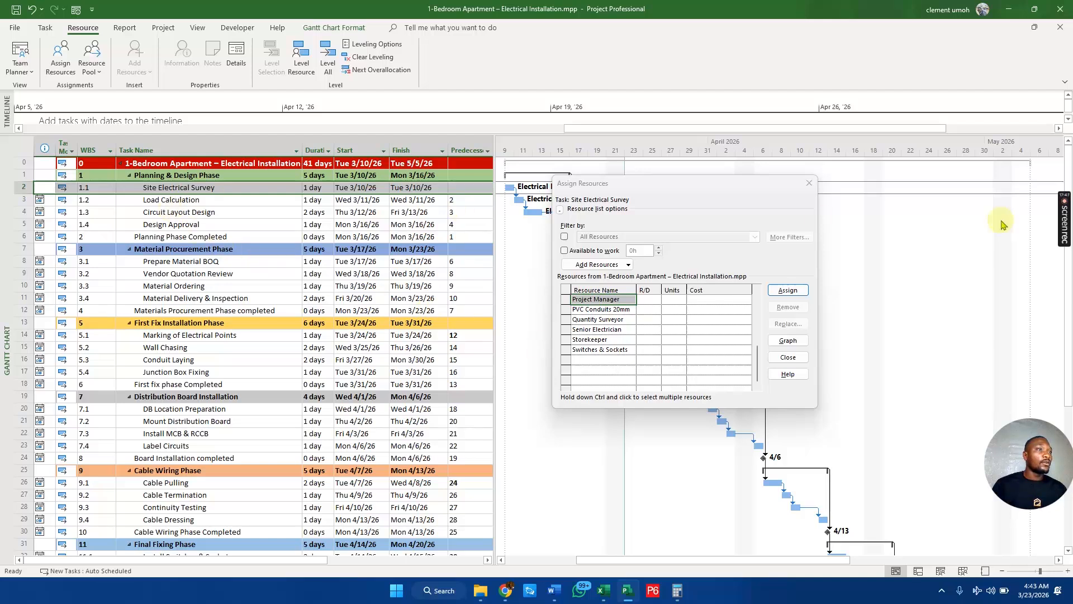
click(786, 358)
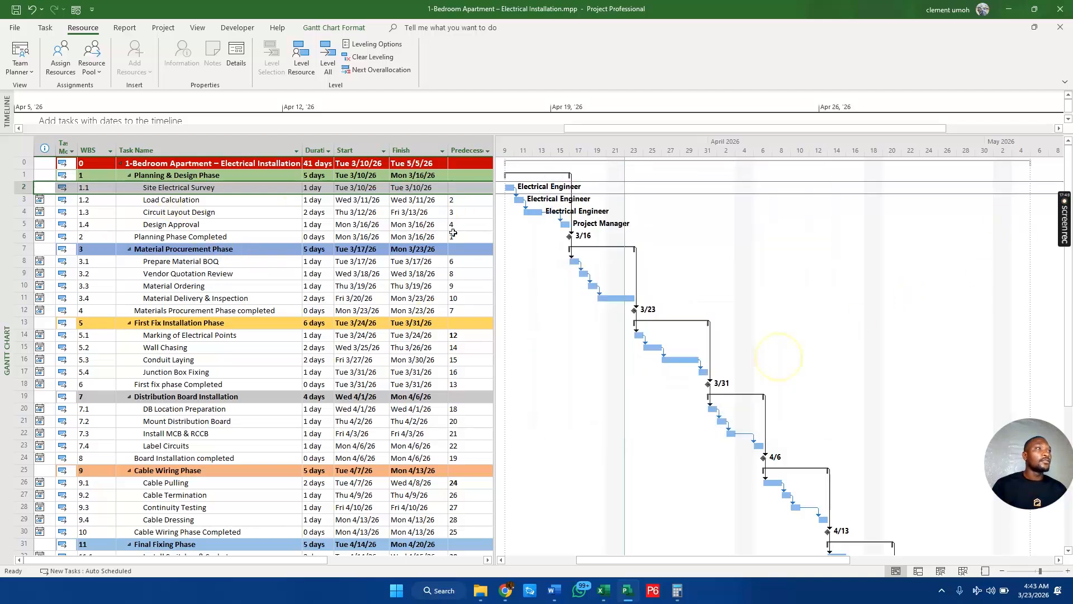
click(60, 56)
drag(808, 328, 761, 165)
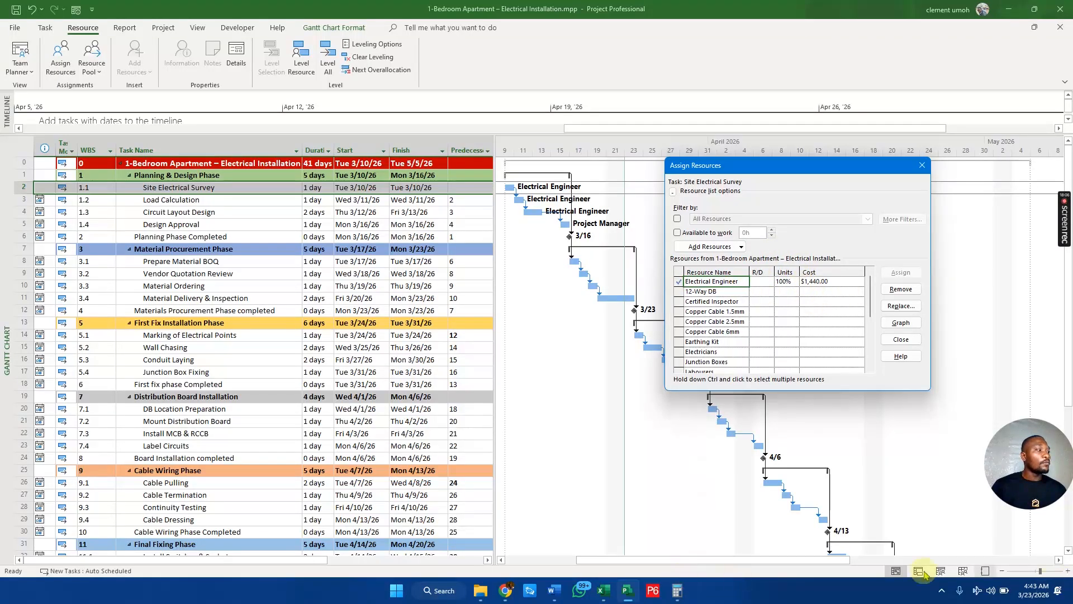
click(963, 571)
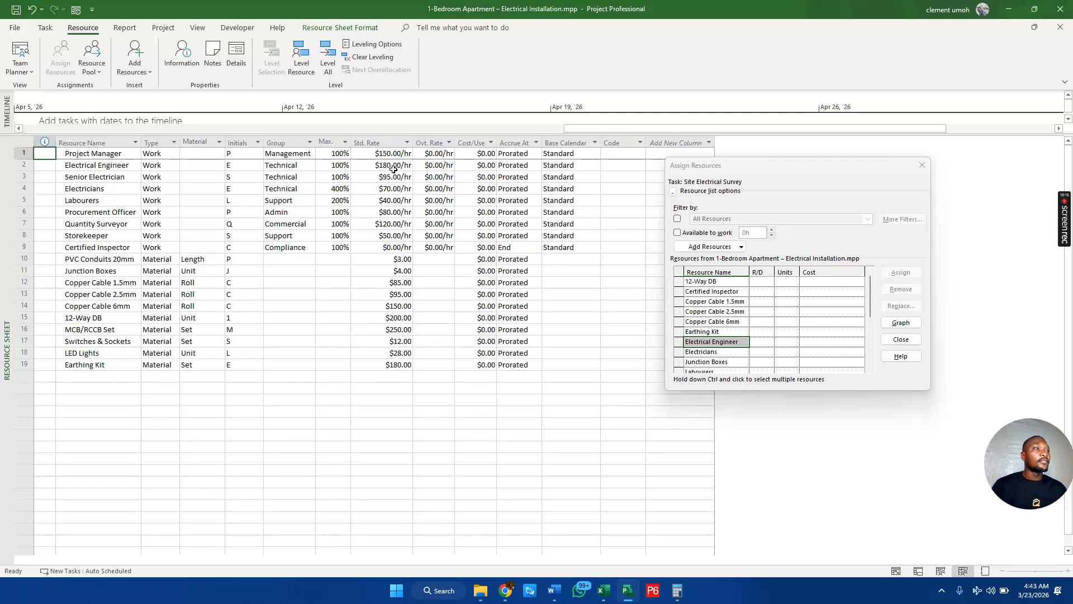
Step: Check the assignment cost of Site Electrical Survey, clear the Calculator, and recheck the Electrical Engineer's standard rate in the Resource Sheet
click(896, 570)
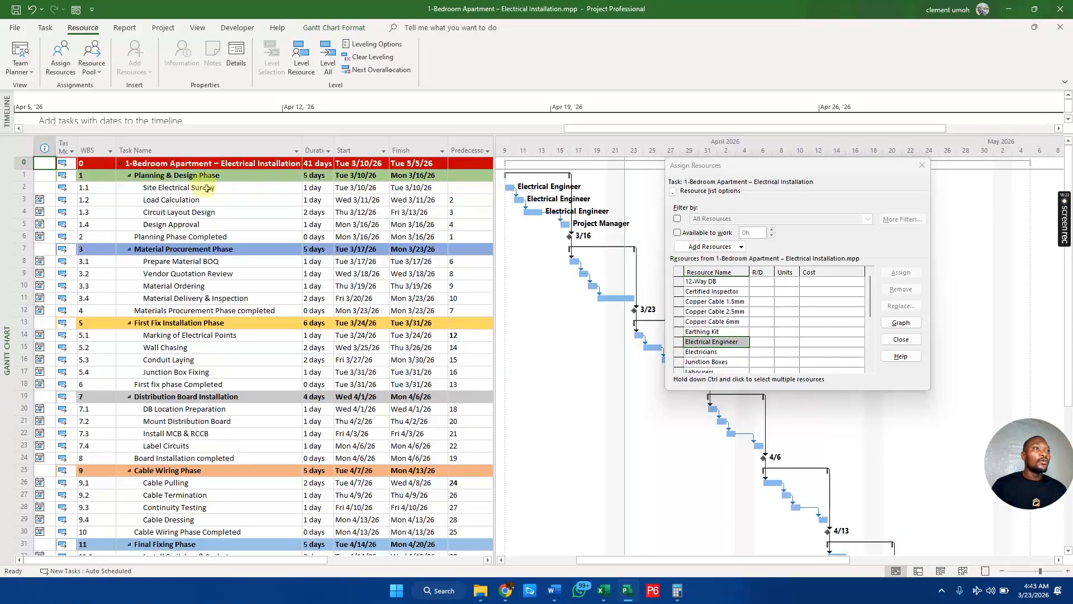
click(35, 184)
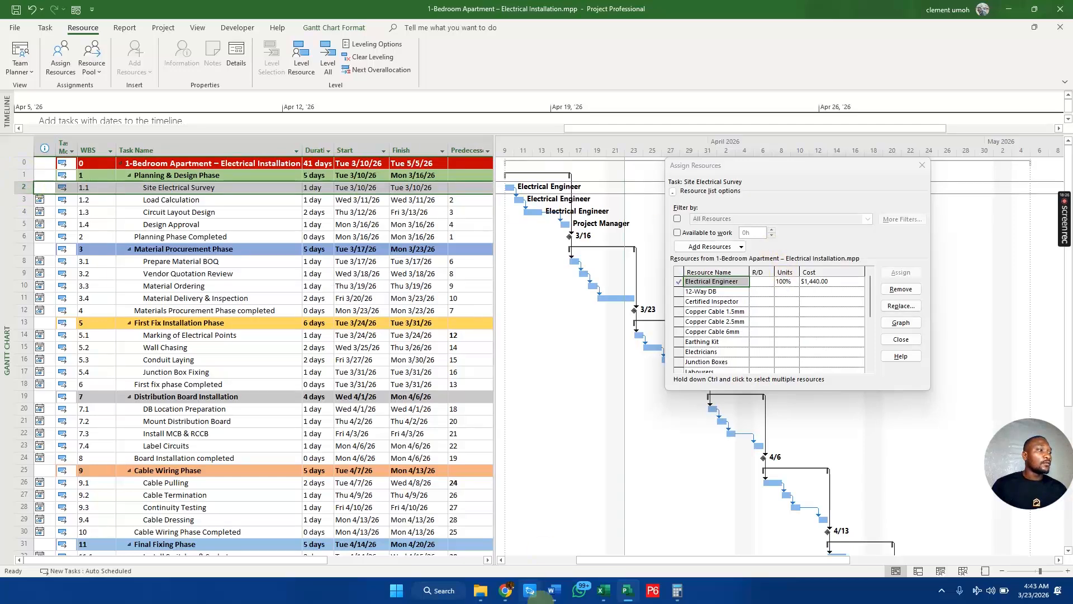
click(683, 588)
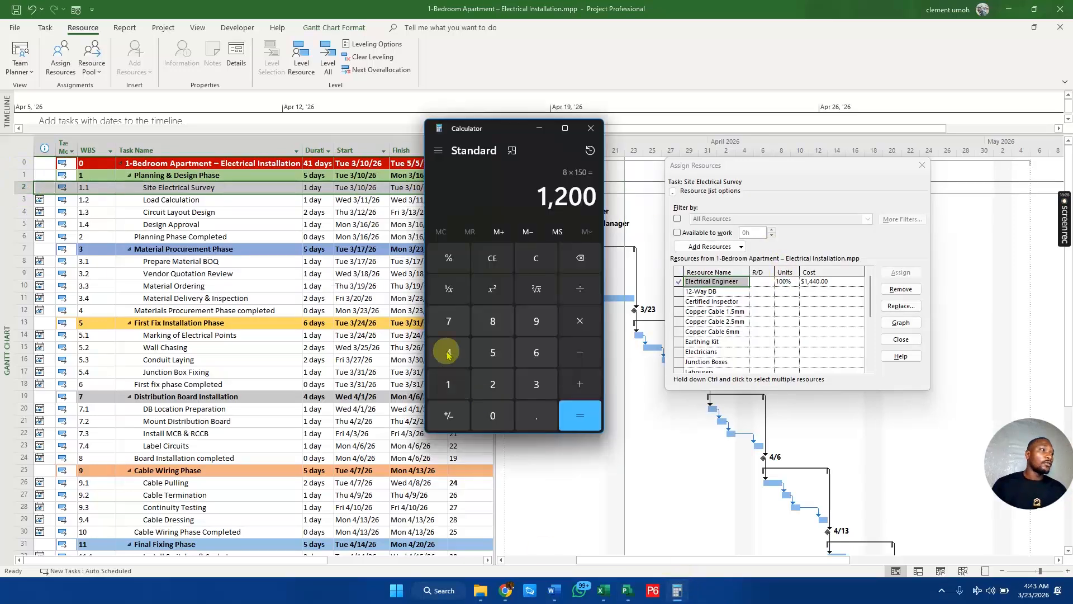
click(533, 261)
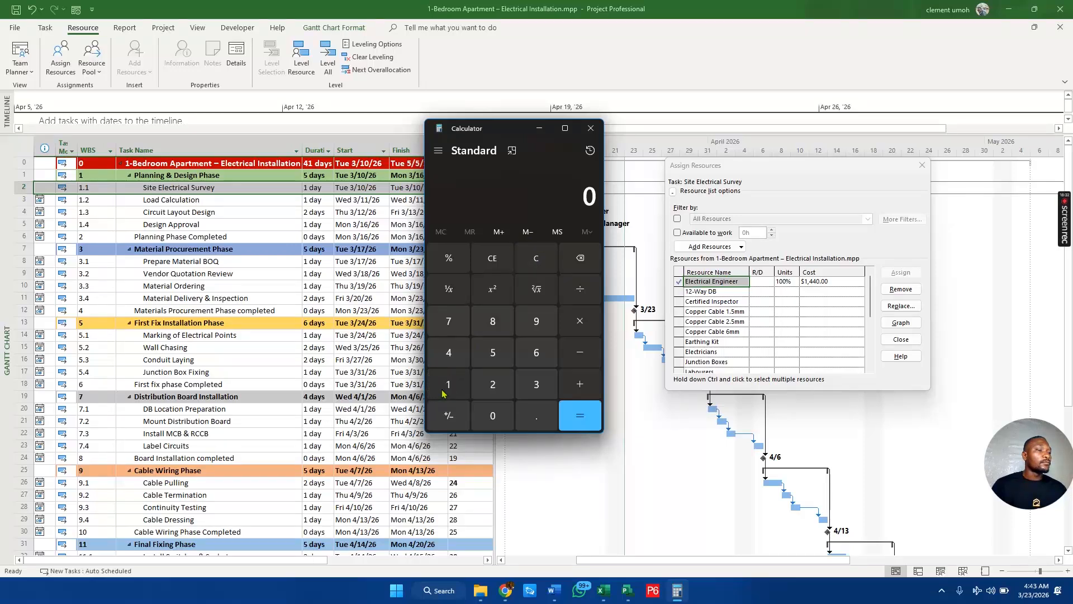
click(960, 572)
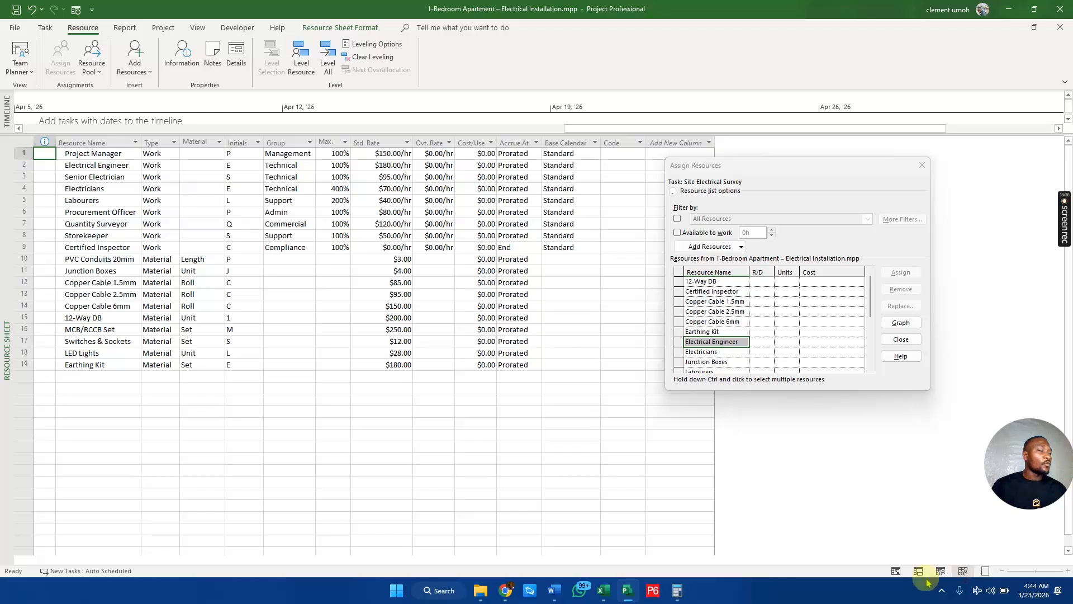
click(896, 571)
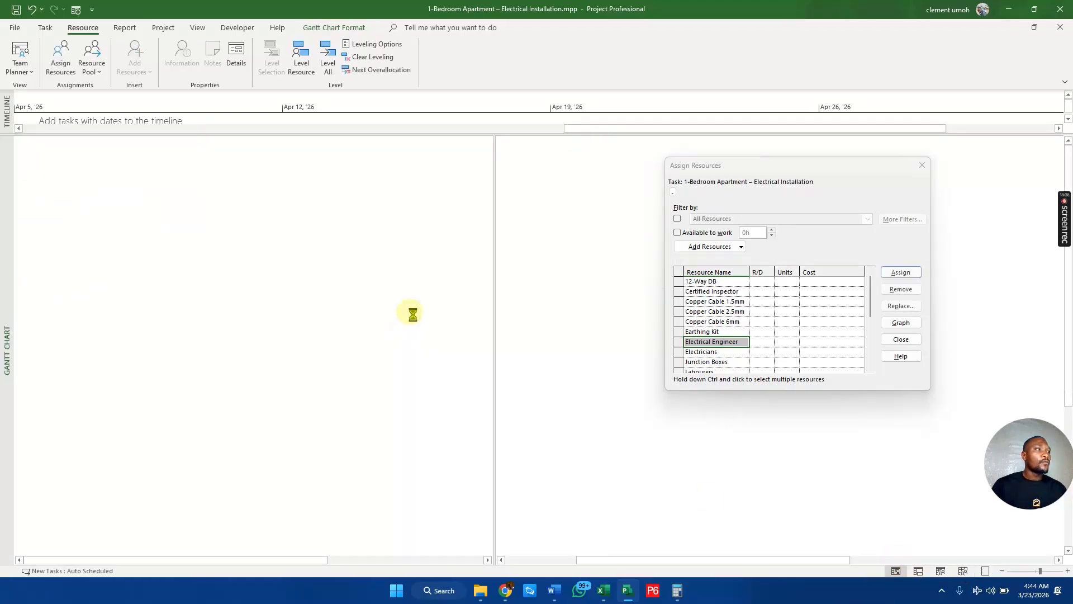
Step: Multiply 8 by 180 in Calculator and compare the result with the Electrical Engineer's cost for Site Electrical Survey
click(678, 590)
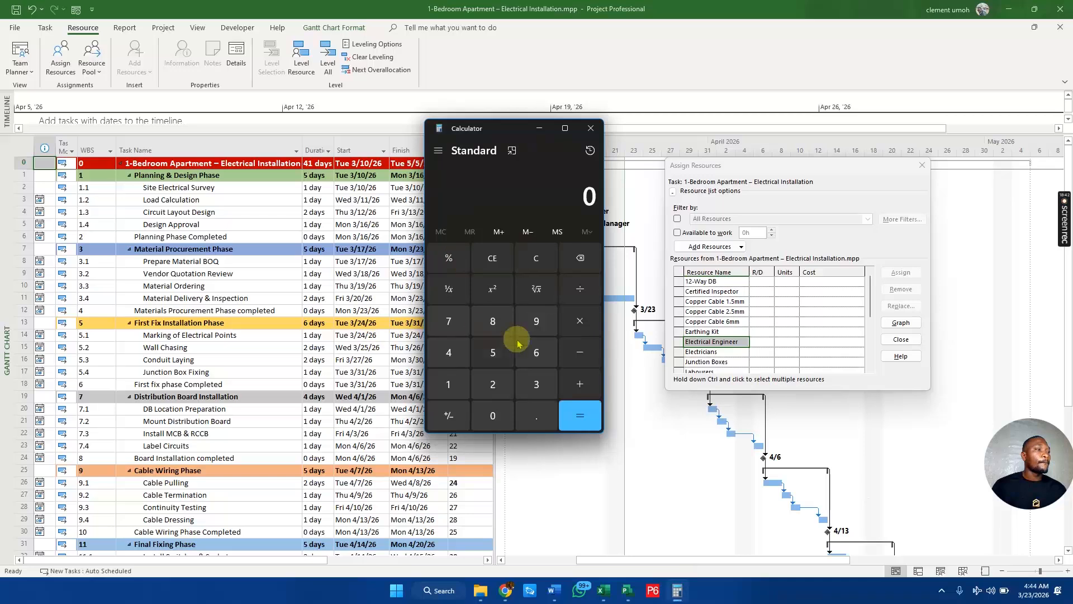
click(491, 322)
click(582, 312)
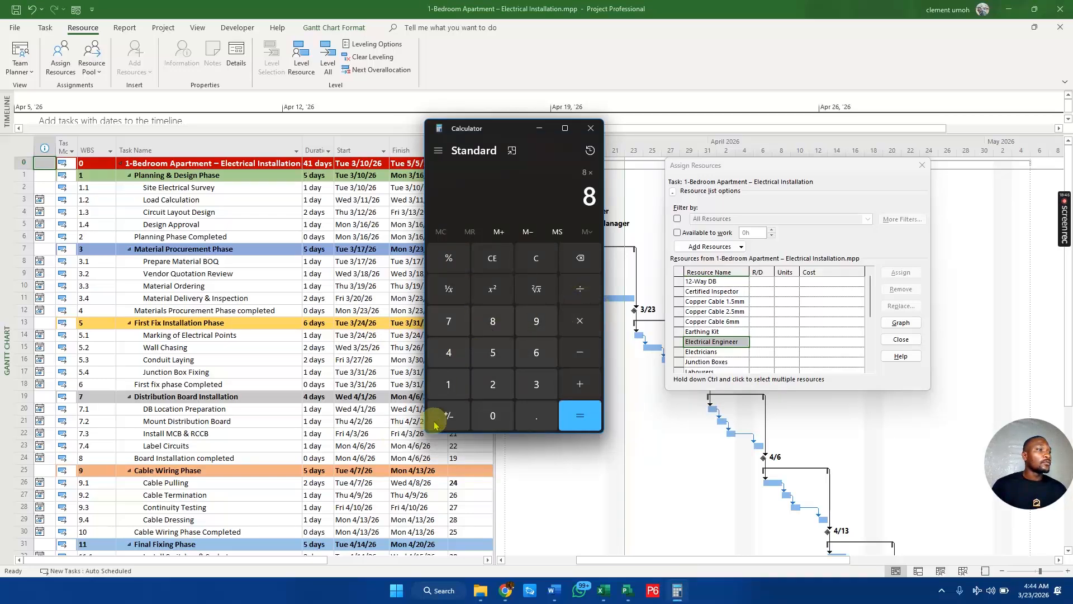
click(446, 385)
click(579, 321)
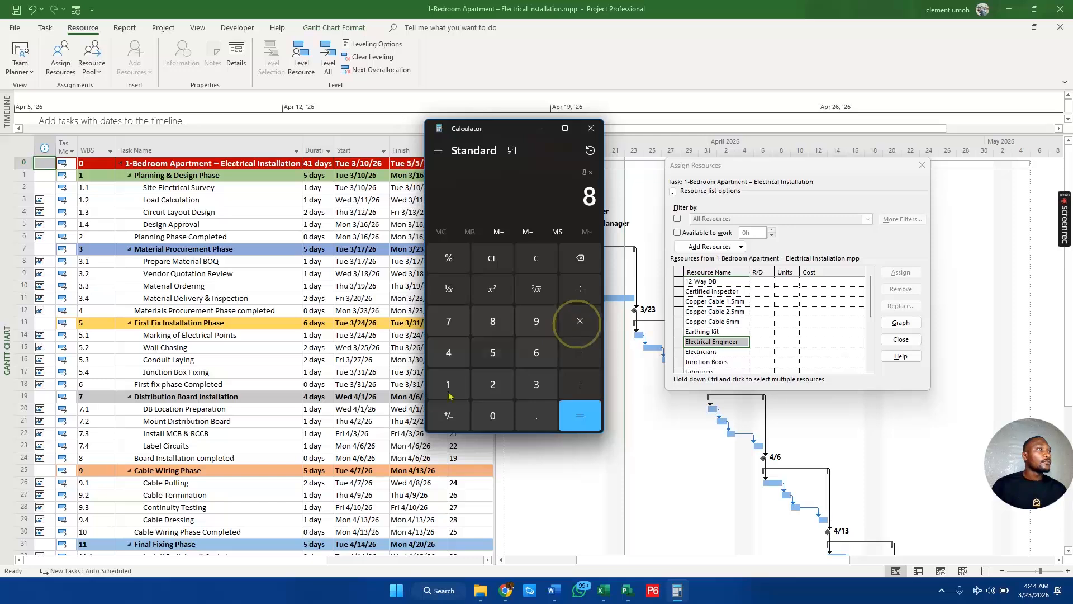
click(460, 383)
click(492, 322)
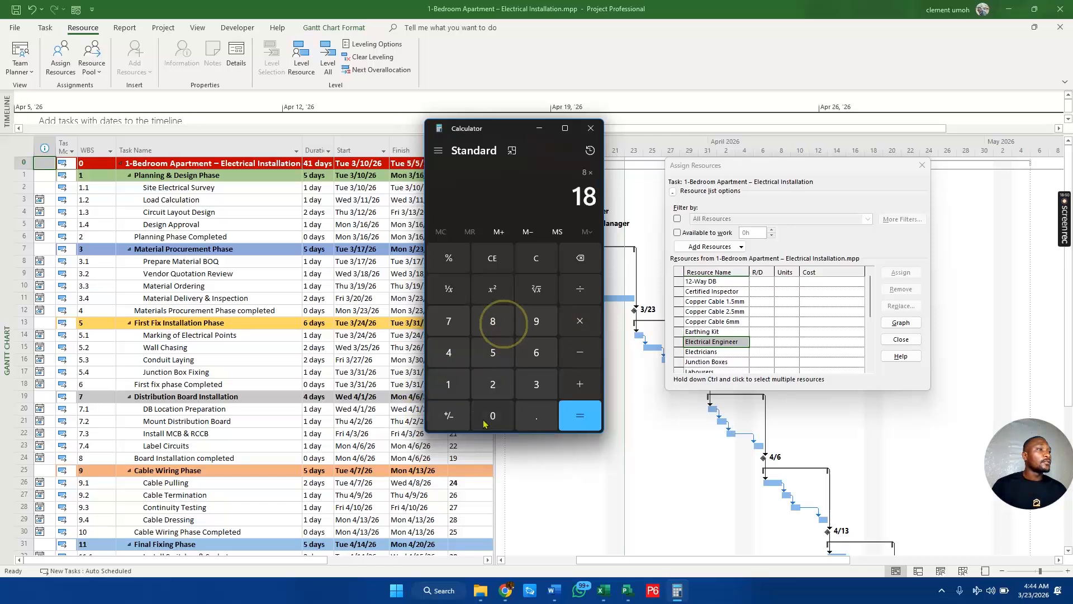
click(489, 416)
click(557, 415)
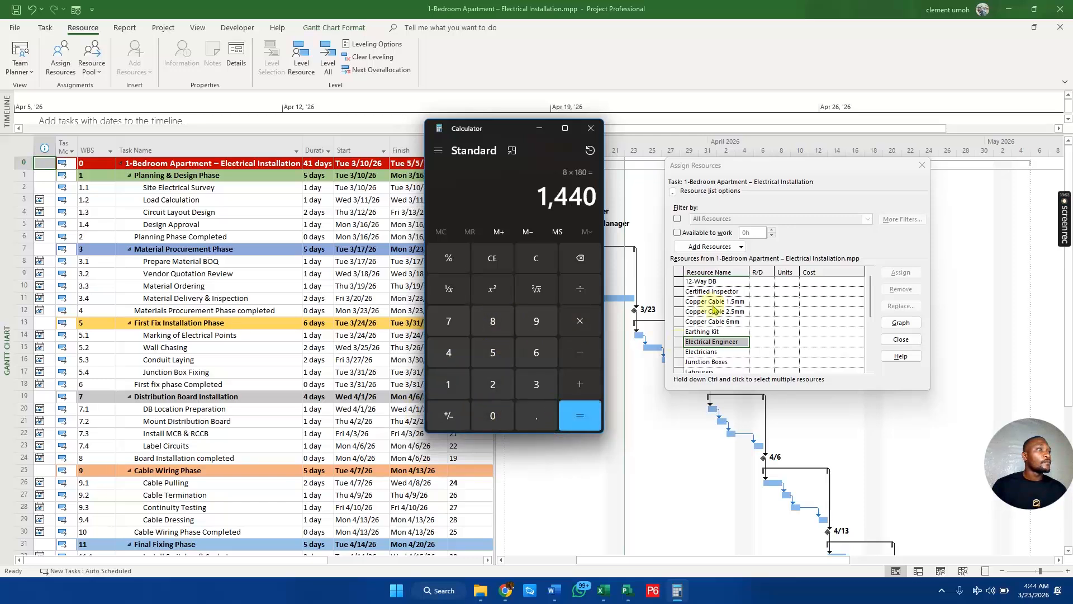
click(23, 189)
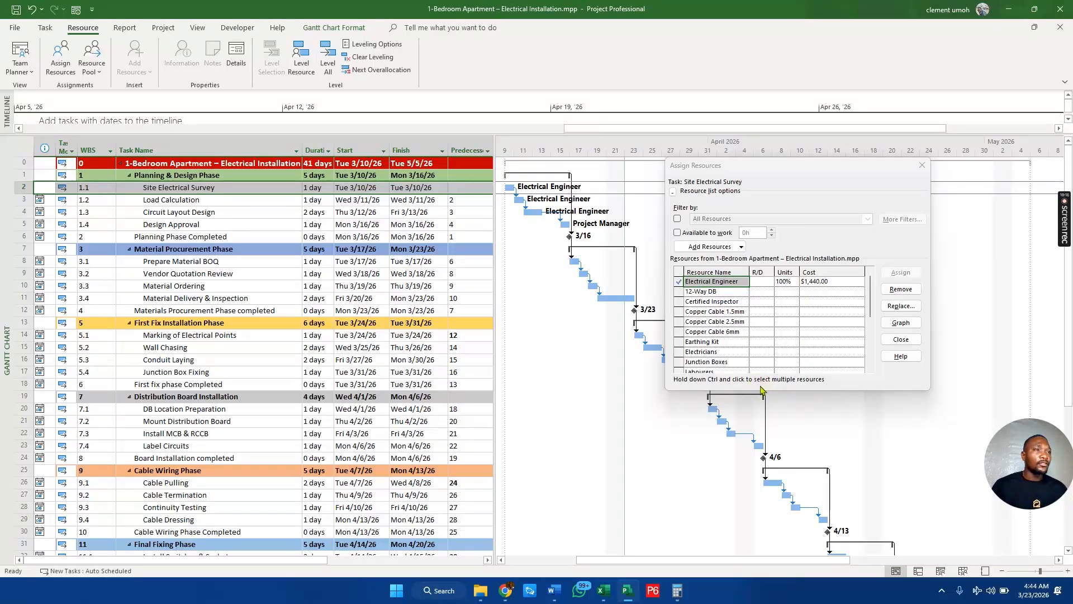
Step: Close Calculator and look up the assigned resource for Prepare Material BOQ in the Electrical_WBS_Tasks sheet of the Excel workbook
click(20, 261)
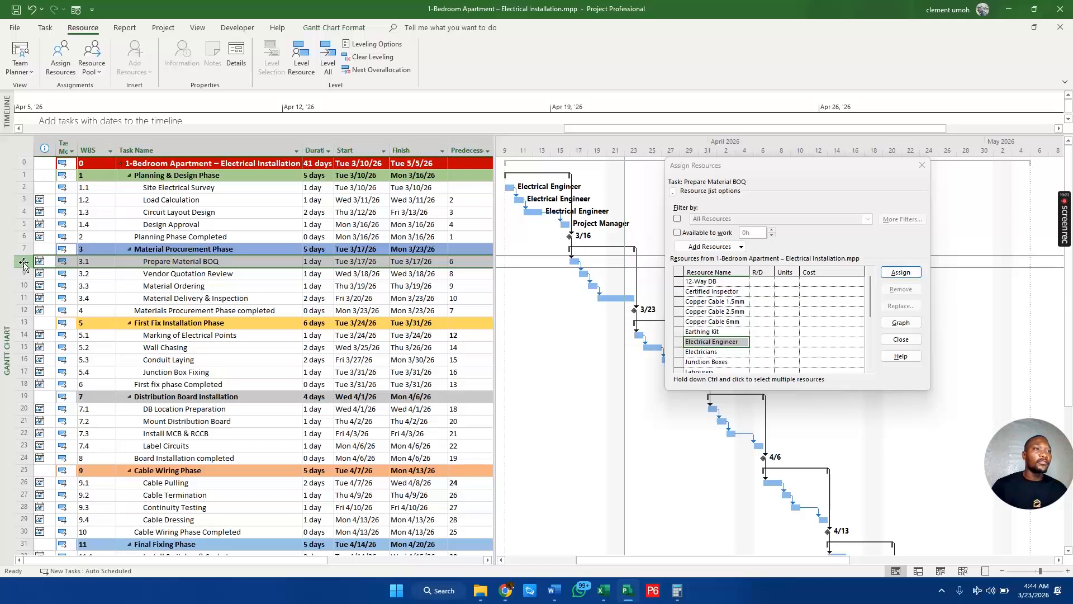
key(alt+Tab)
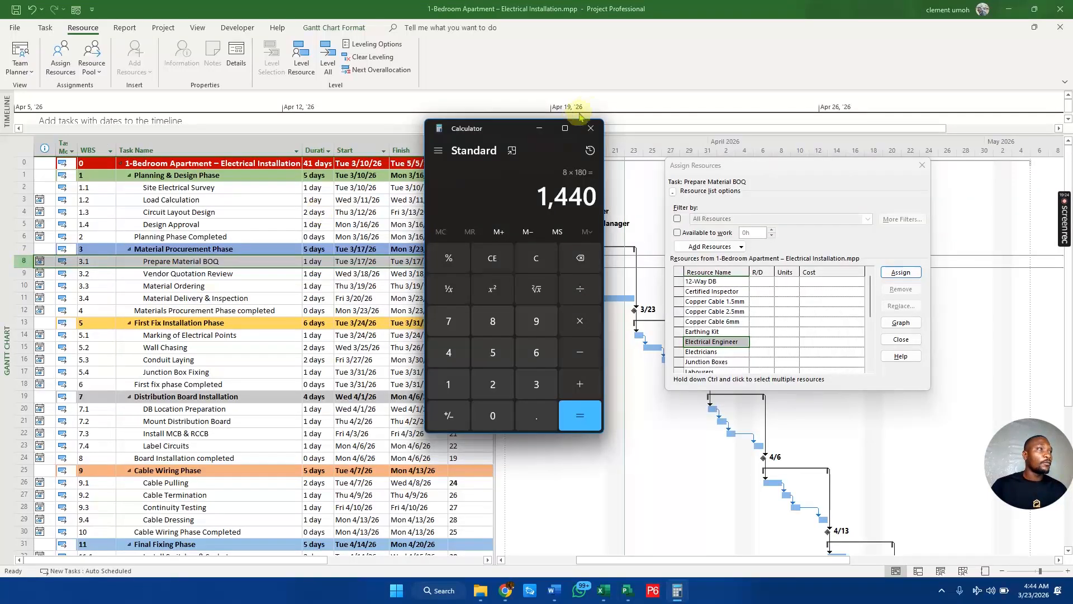
click(592, 128)
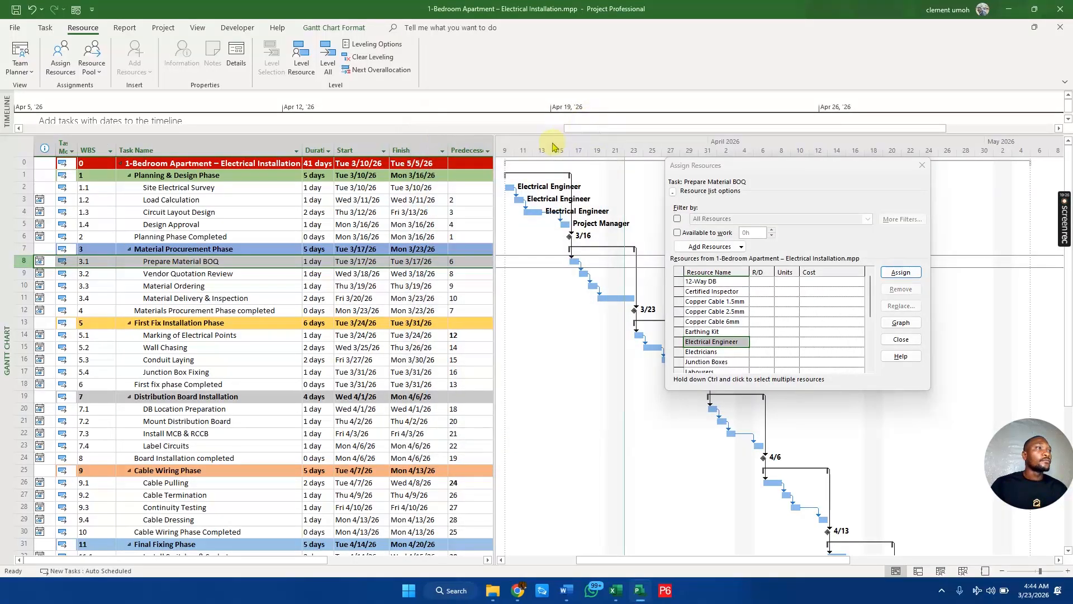
key(alt+Tab)
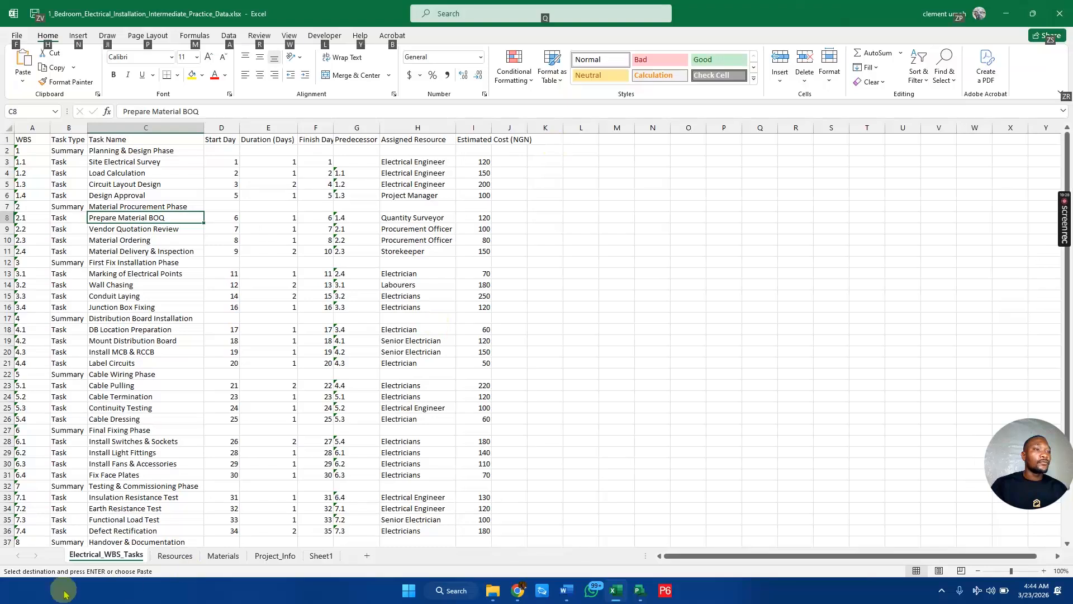
click(328, 445)
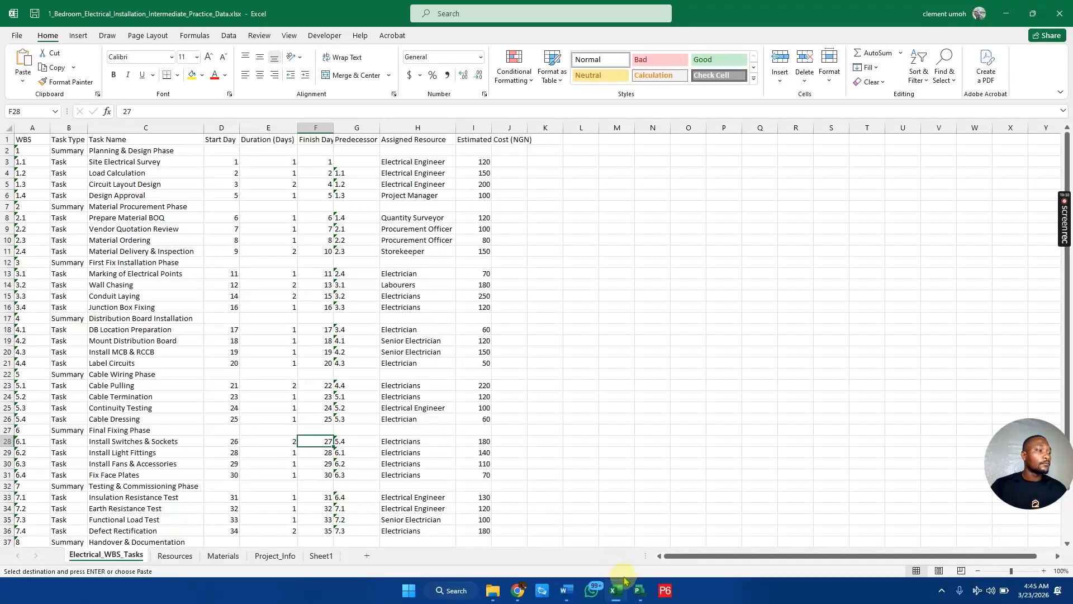
Step: Return to Microsoft Project and assign Quantity Surveyor to the Prepare Material BOQ task
click(647, 590)
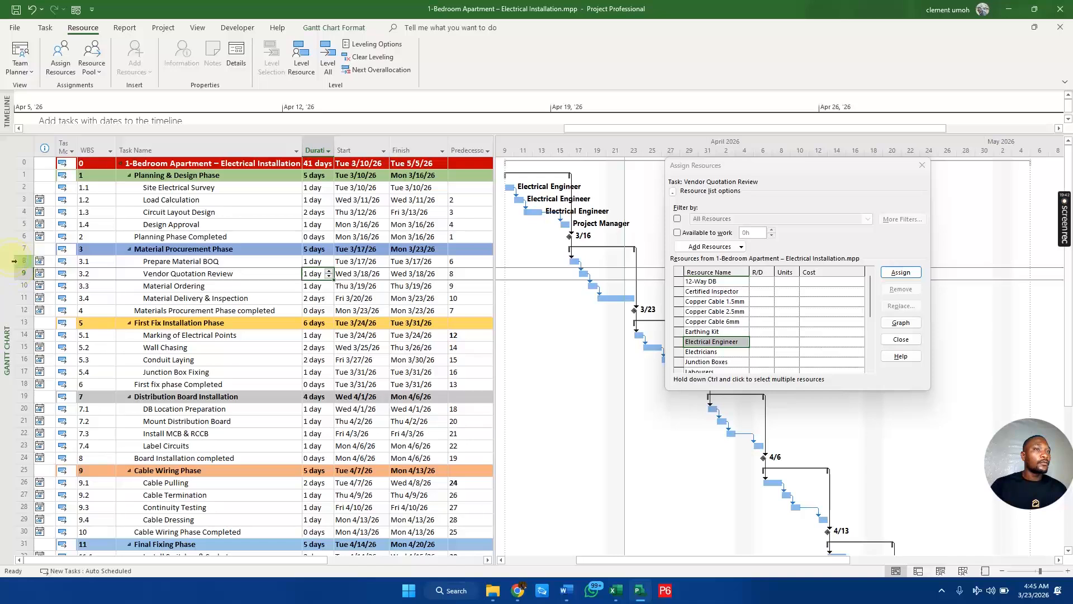
click(20, 261)
drag(871, 310, 876, 358)
click(721, 332)
click(897, 272)
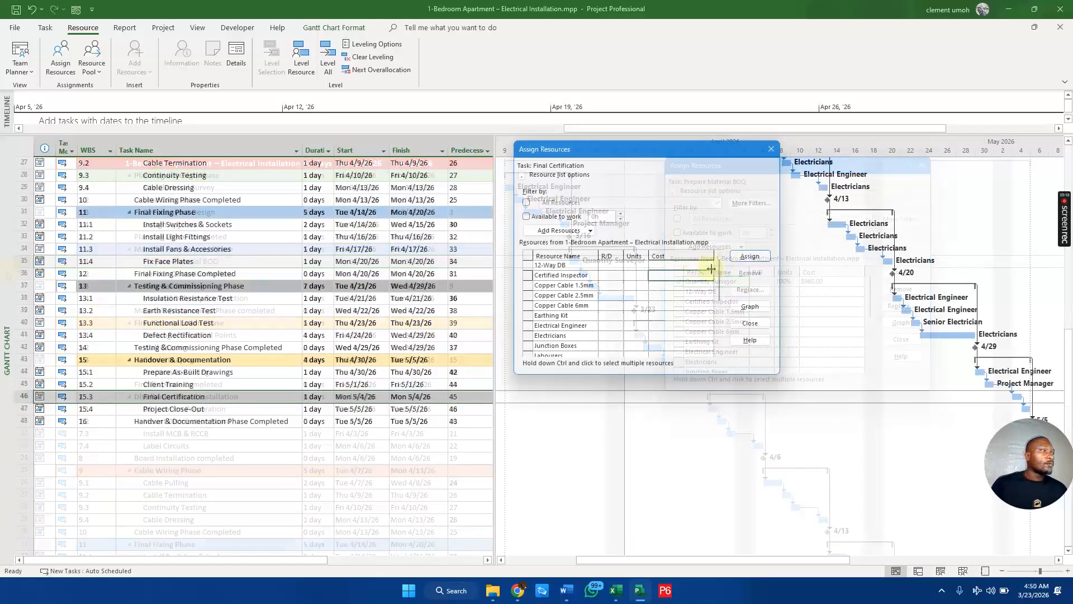
Step: Assign Certified Inspector to Final Certification and check that resource's standard rate in the Resource Sheet
click(749, 256)
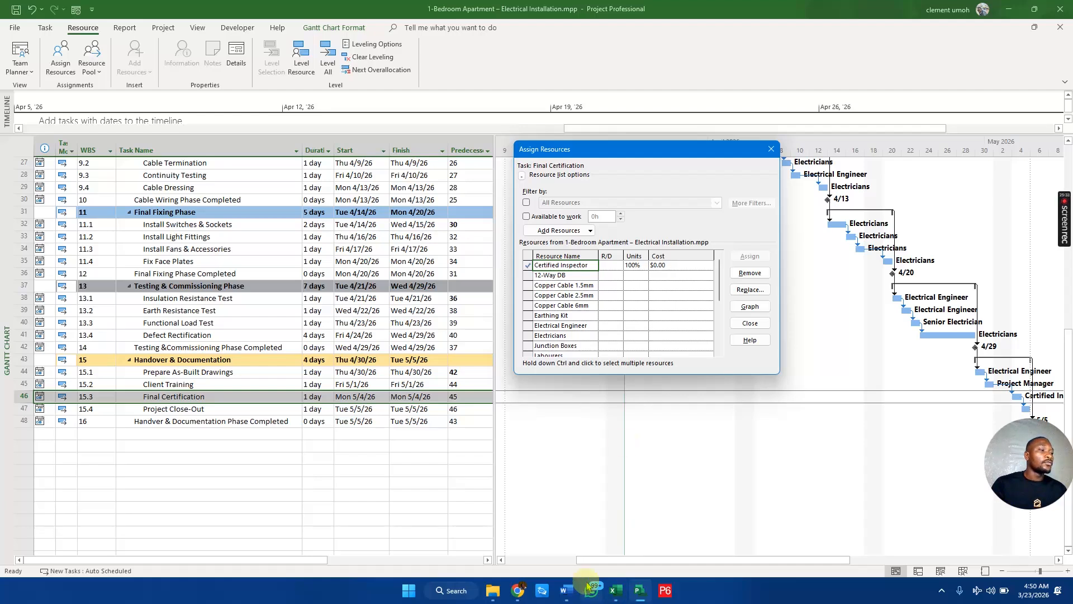
click(966, 571)
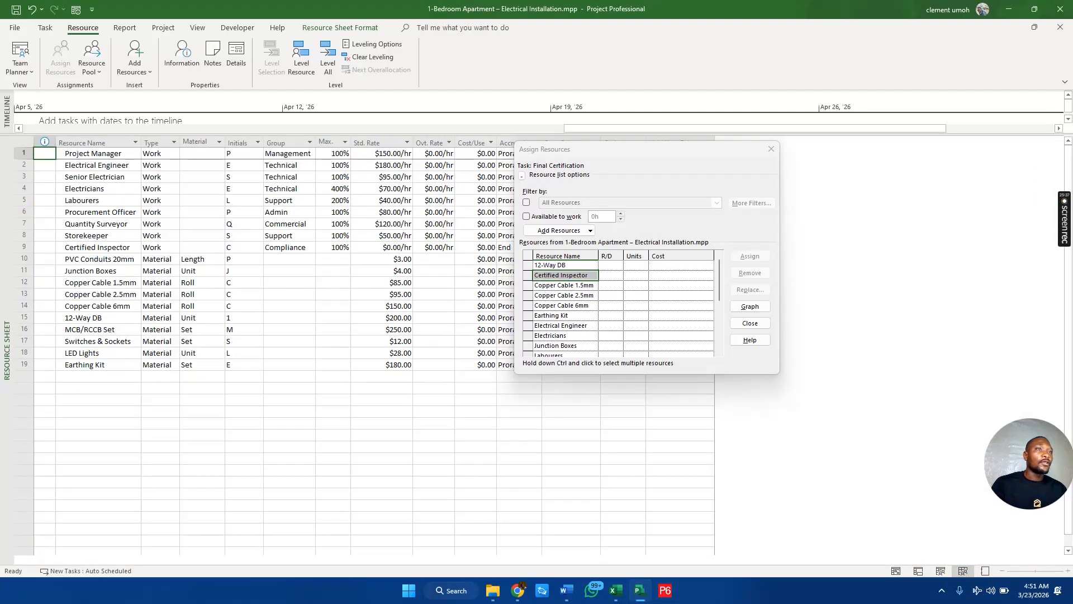
click(655, 157)
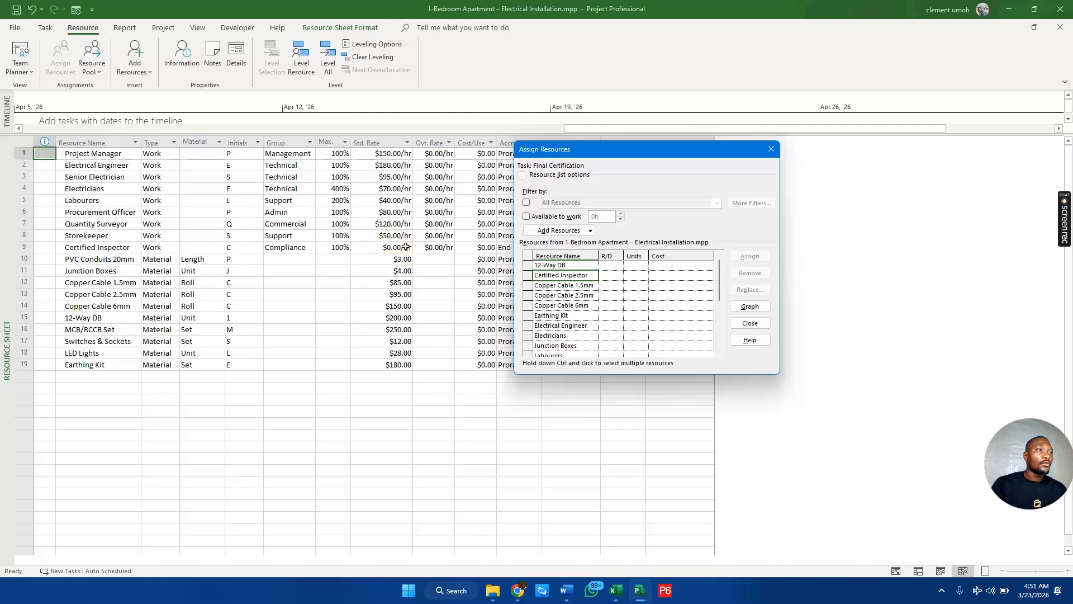
Step: Look up the Certified Inspector's rate in the Excel workbook's Resources sheet and set its standard rate to $160.00/hr in the Resource Sheet
key(alt+Tab)
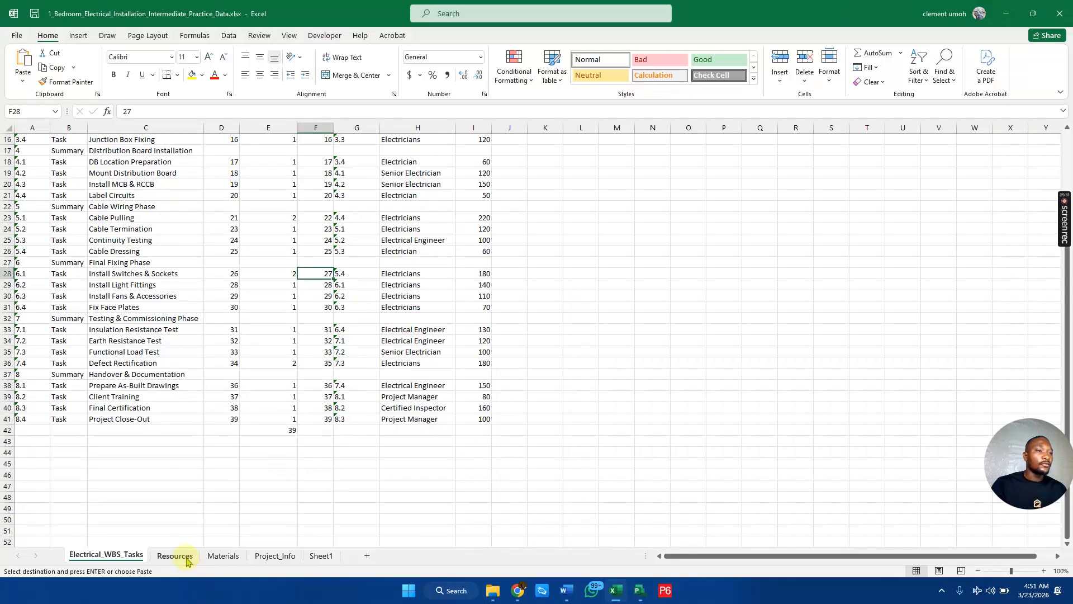
click(174, 555)
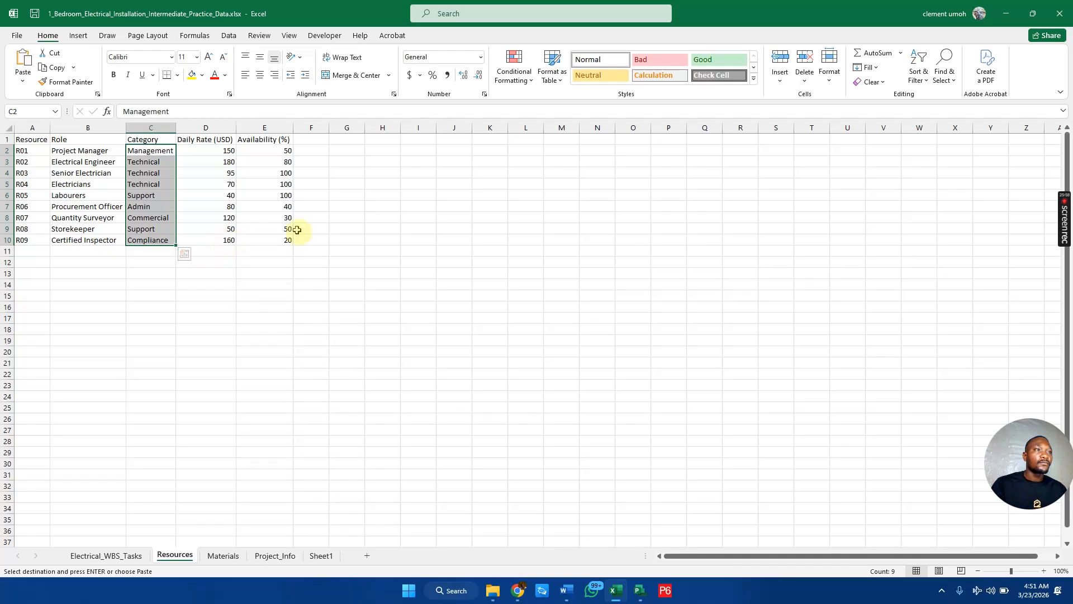
key(alt+Tab)
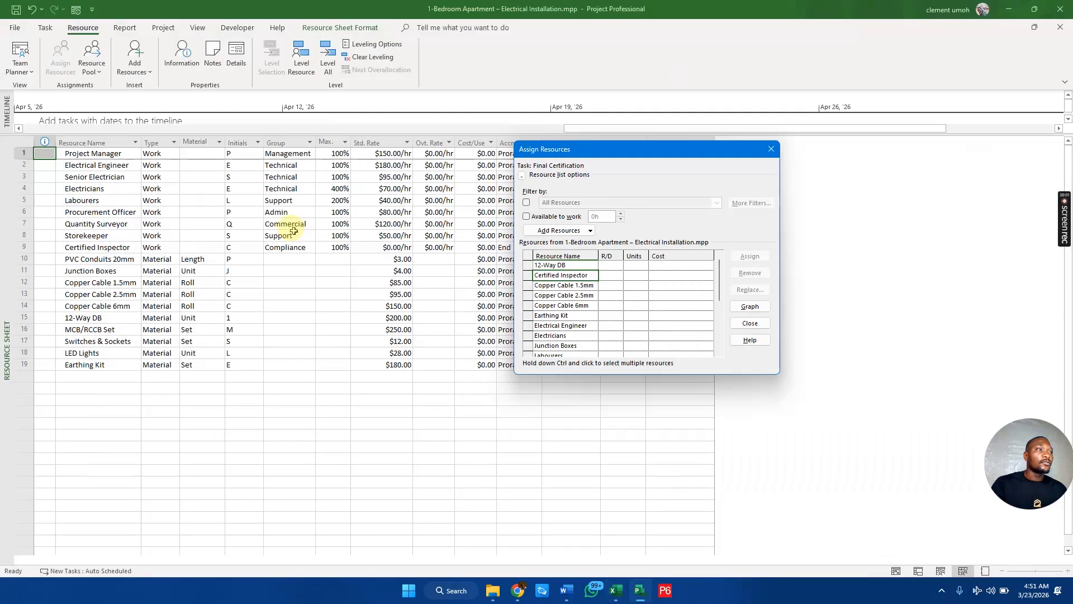
click(407, 246)
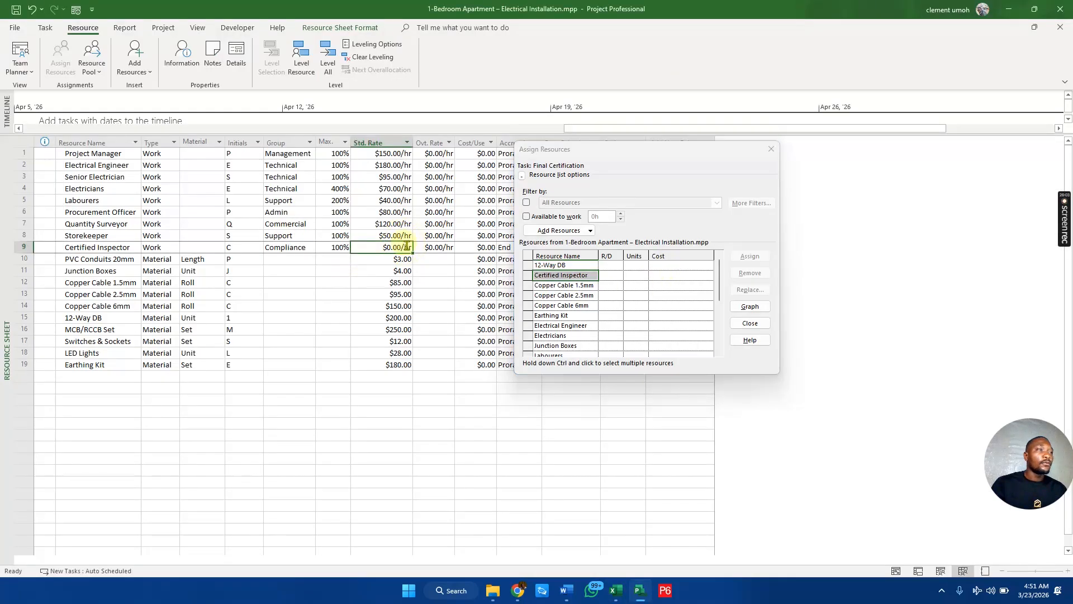
text(160)
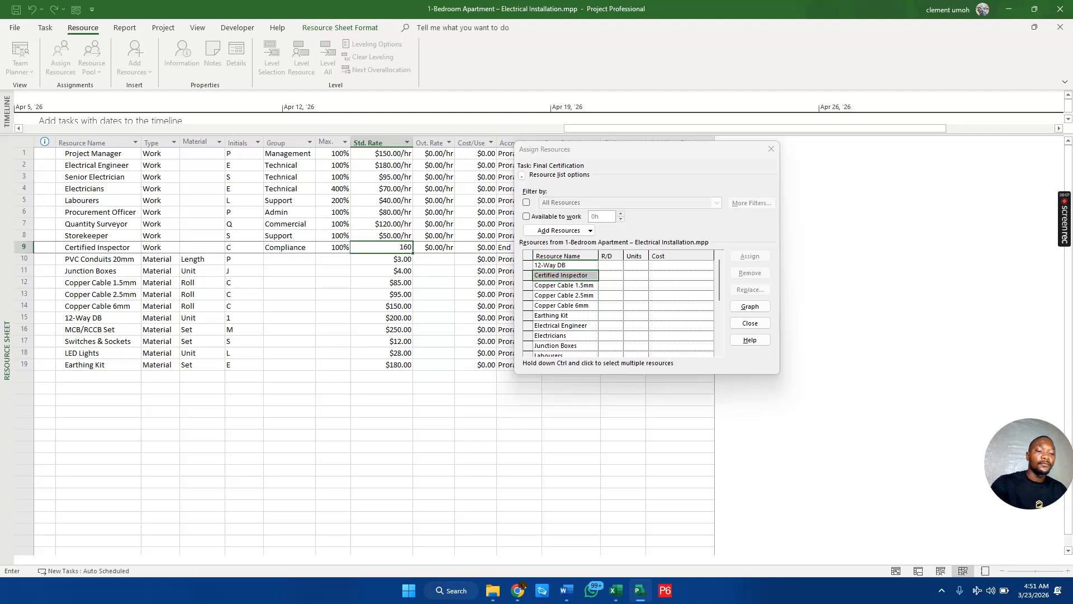
key(Return)
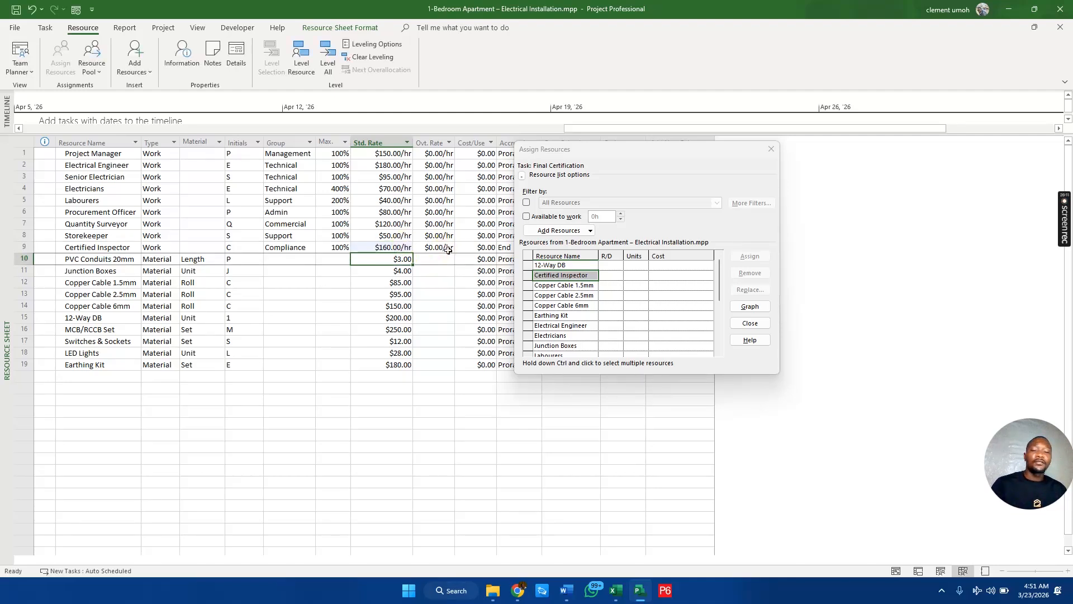
Step: Return to the Gantt Chart and review the Certified Inspector's assignment cost for Final Certification
key(alt+Tab)
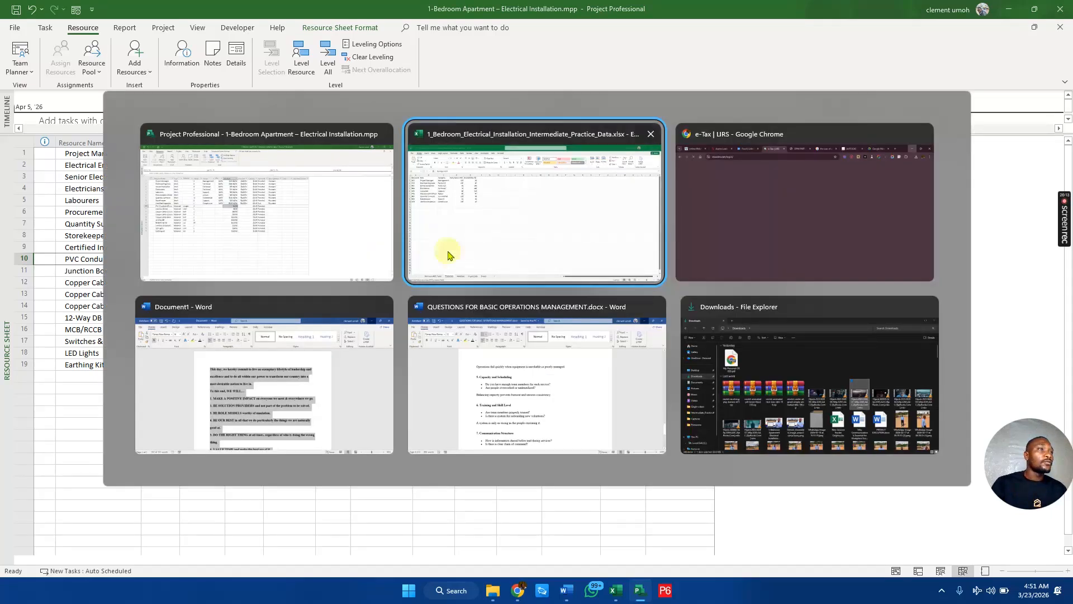
key(Escape)
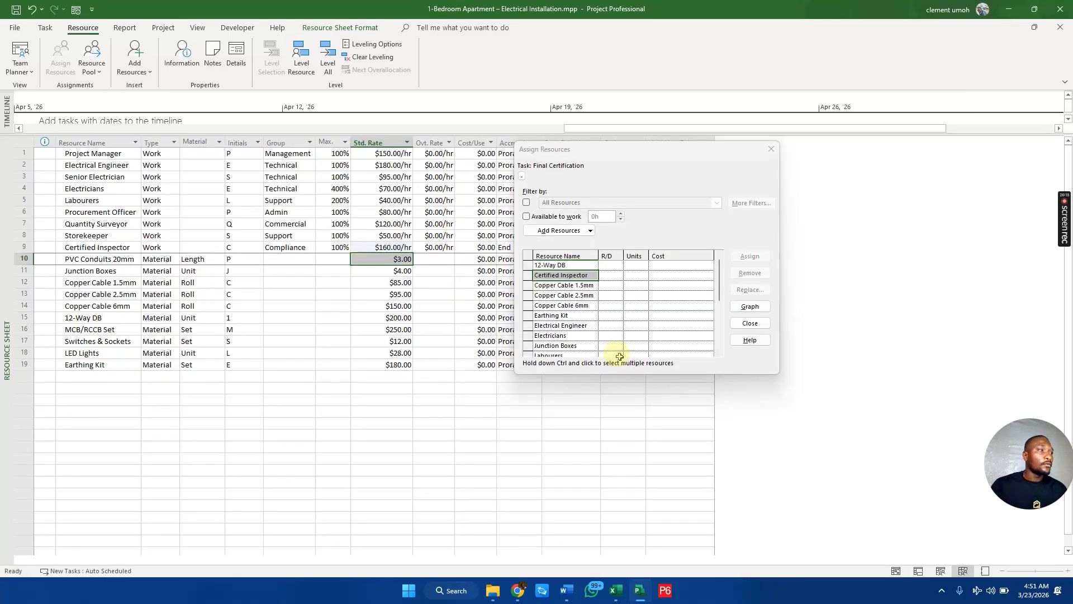
click(891, 571)
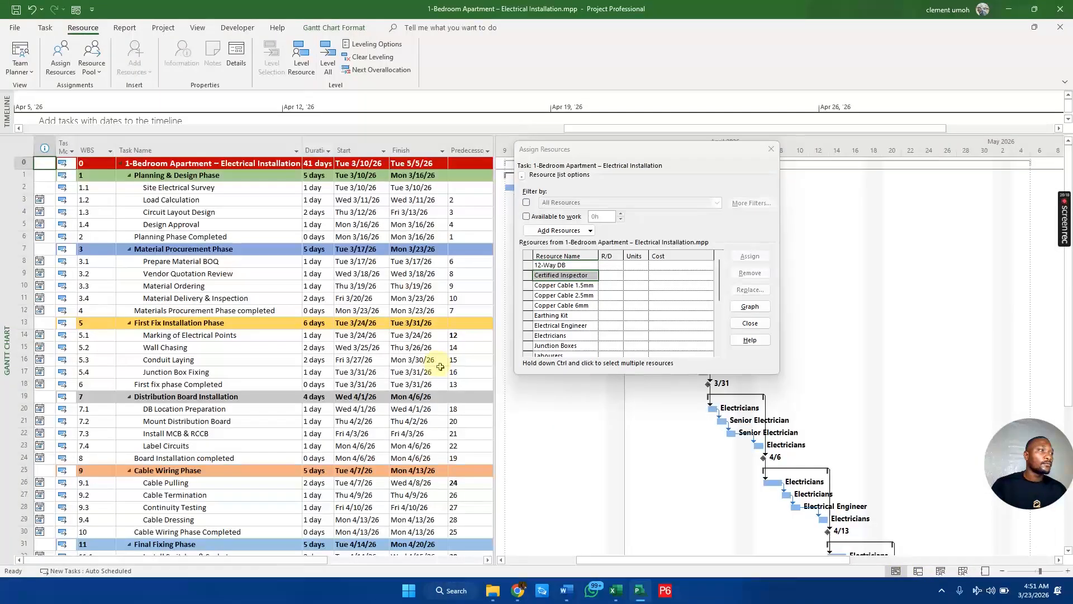
scroll(440, 365, down, 8)
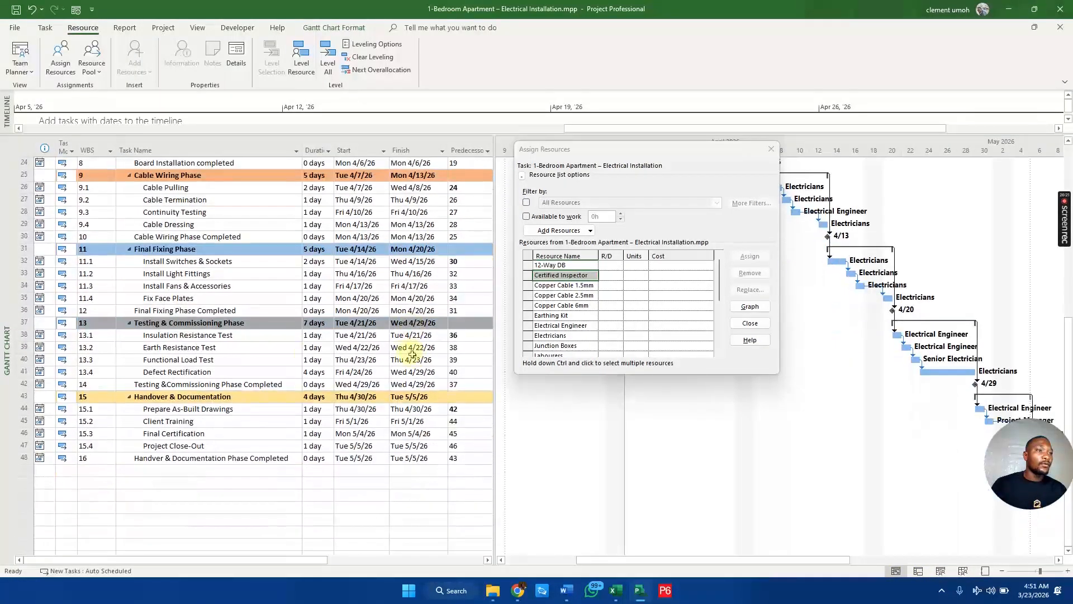
click(22, 434)
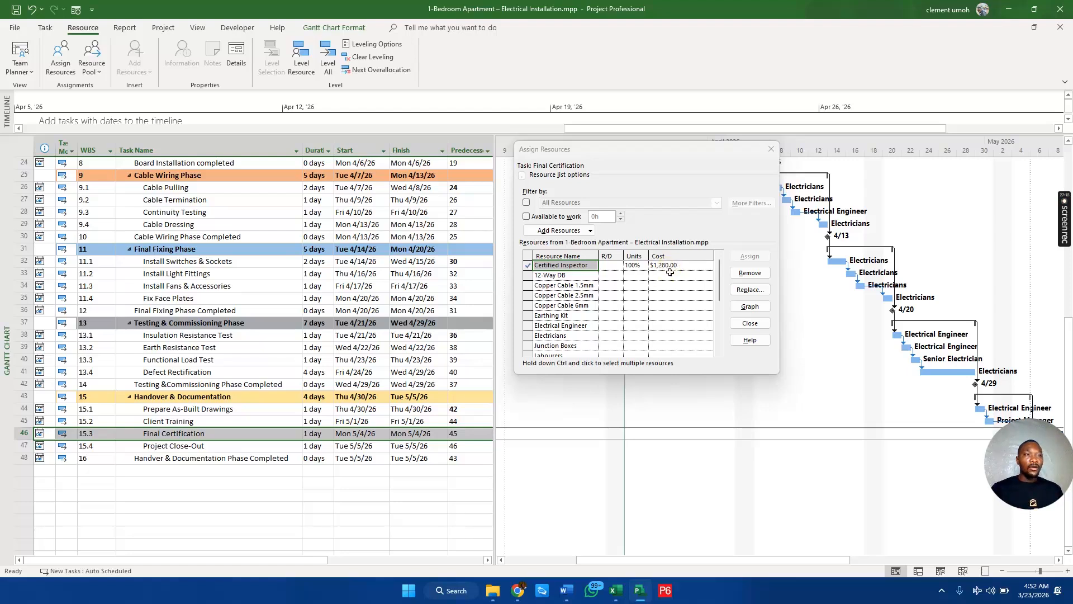
Step: Assign Project Manager to the Project Close-Out task
click(18, 445)
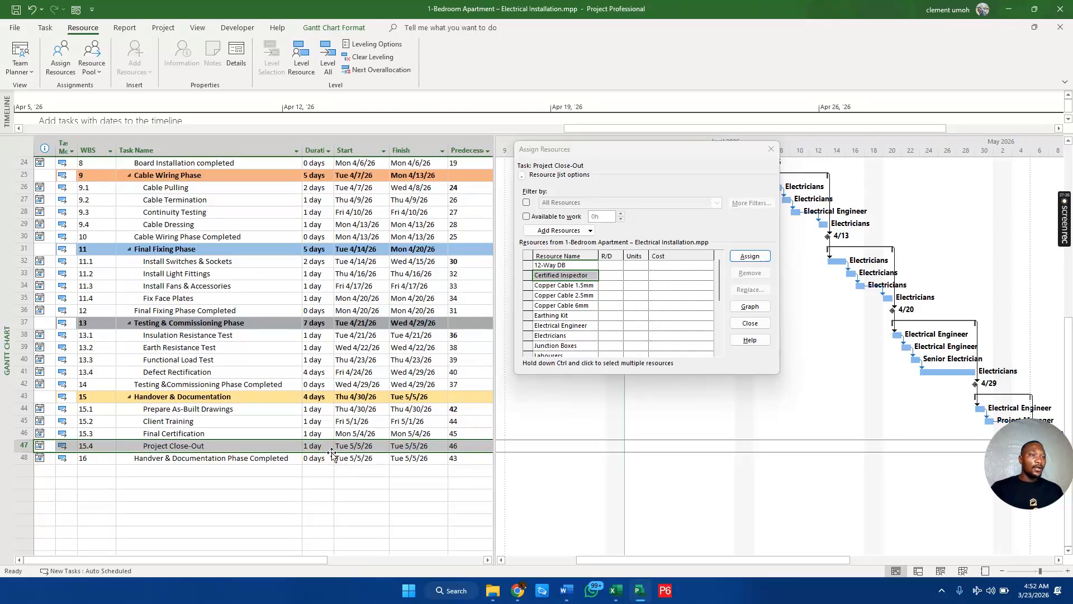
click(721, 296)
drag(720, 296, 720, 314)
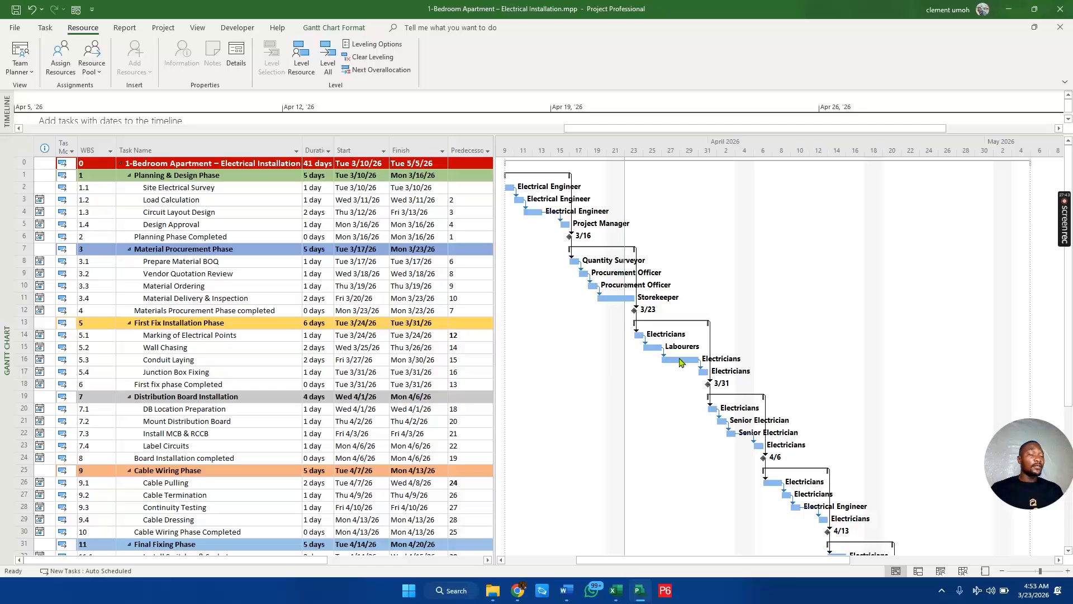
Step: Review the resource names assigned along the Gantt chart bars from planning through testing and commissioning
click(681, 360)
scroll(681, 358, down, 5)
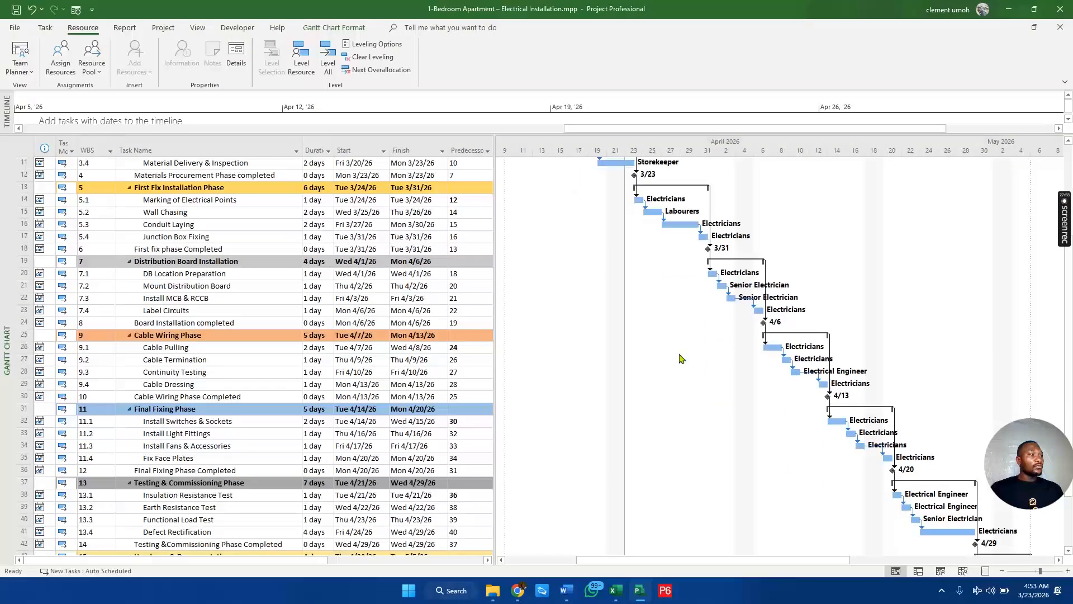
scroll(681, 358, up, 4)
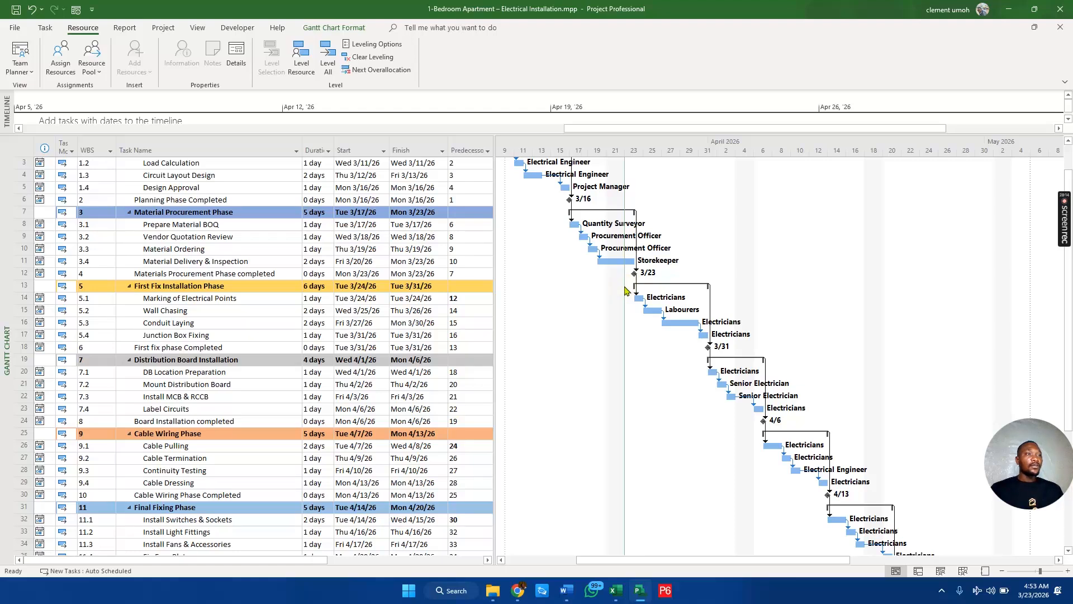
right_click(675, 143)
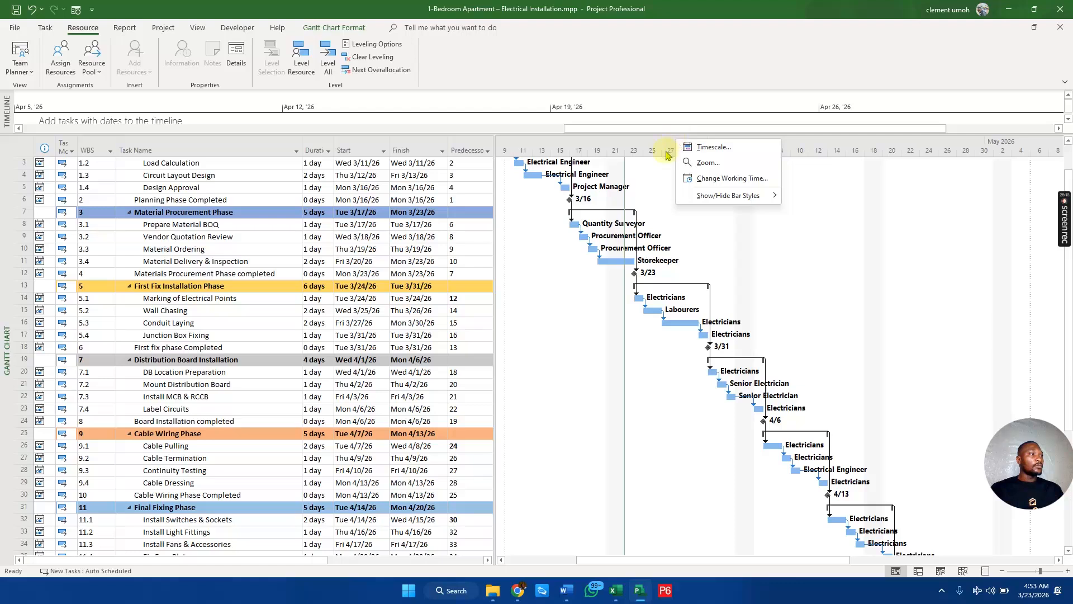
click(666, 141)
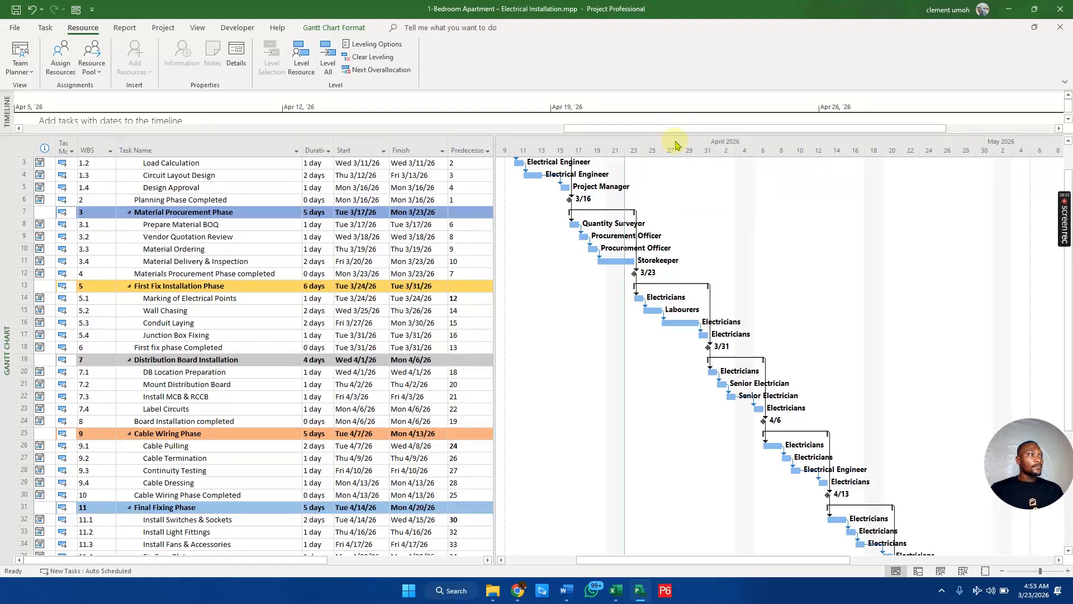
double_click(672, 148)
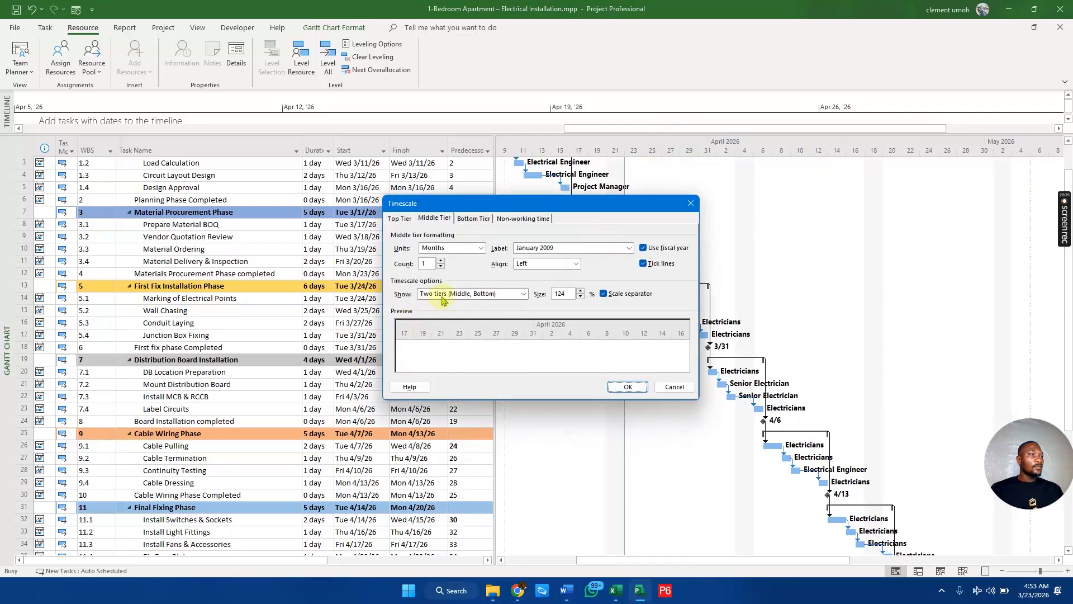
click(580, 298)
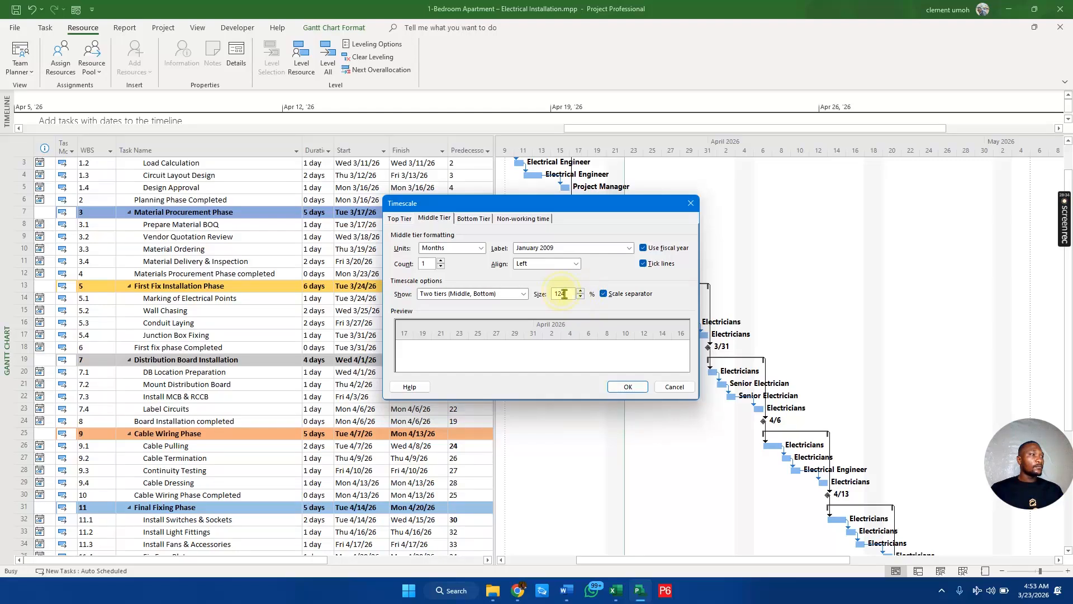
click(625, 387)
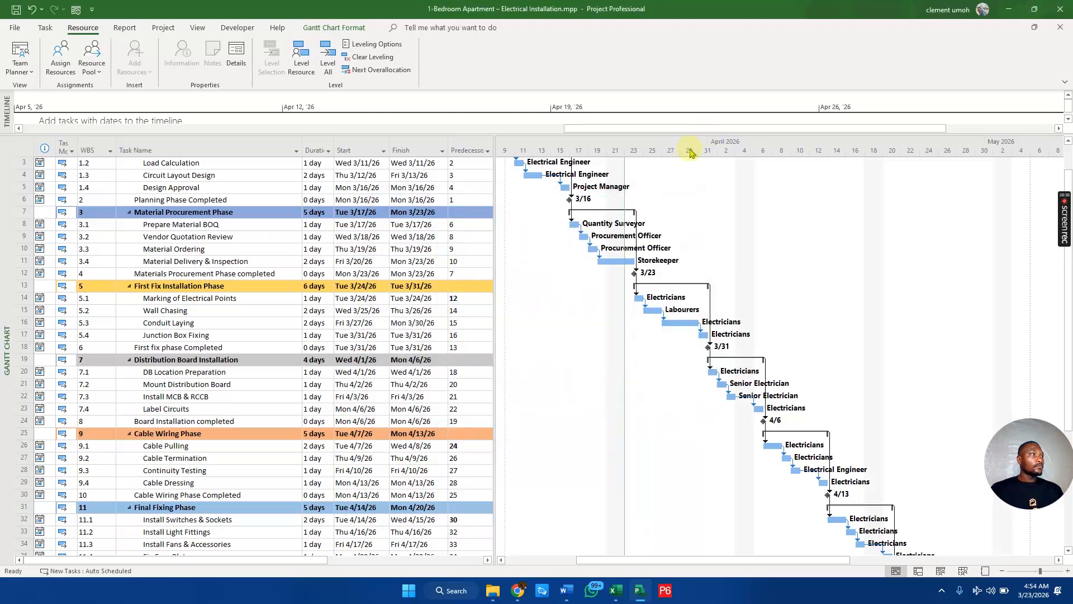
Step: Reduce the Gantt chart's timescale size to 50%
double_click(691, 150)
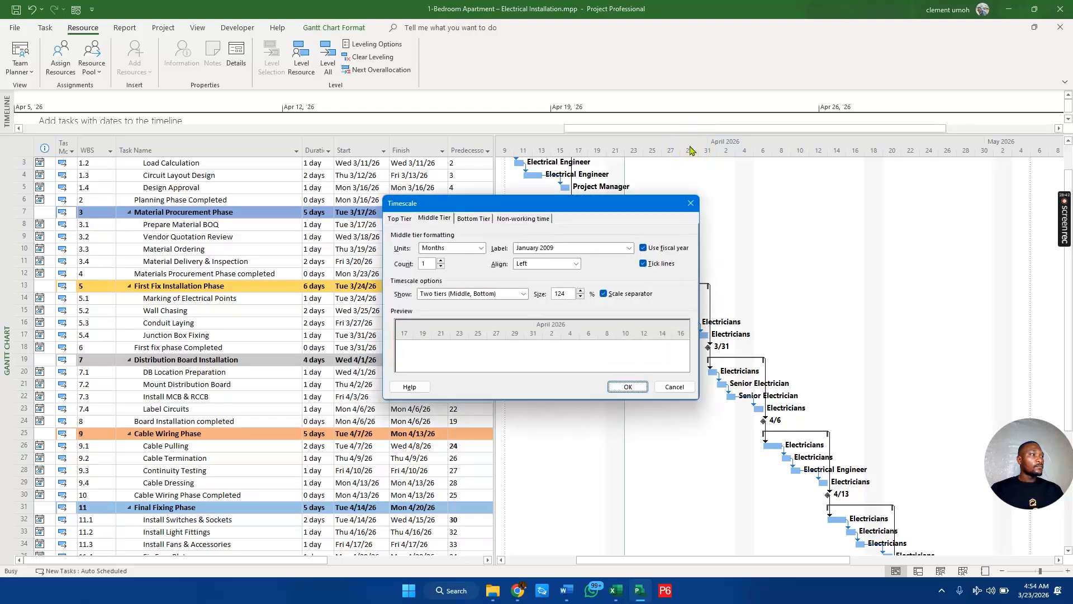
click(580, 297)
click(580, 297)
click(580, 297)
click(580, 297)
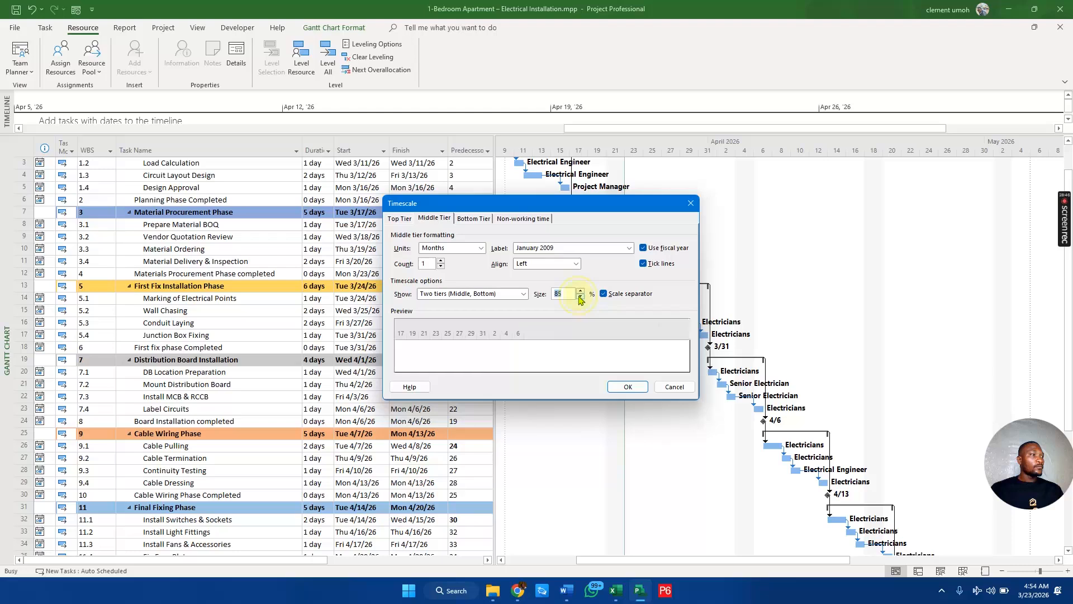
click(580, 297)
click(580, 296)
click(580, 296)
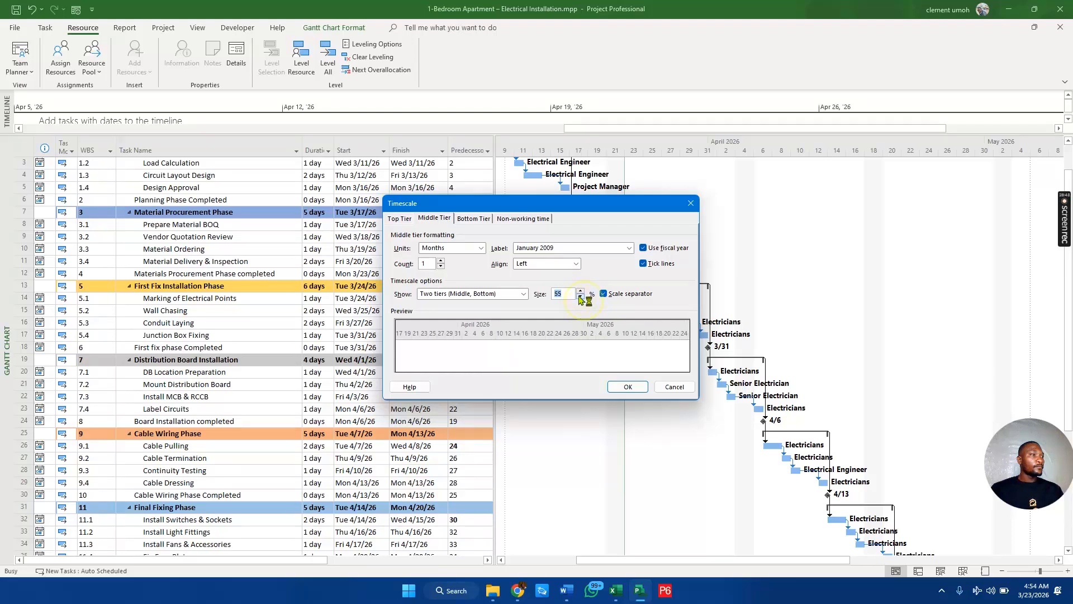
click(628, 386)
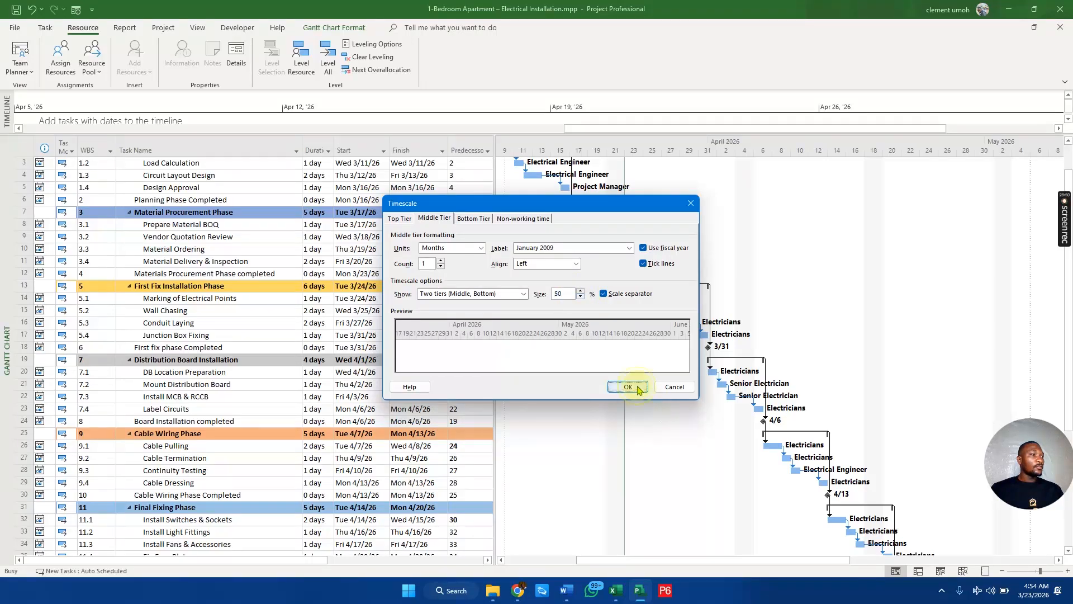
Step: Set the Gantt chart's timescale size to 80%
scroll(581, 254, up, 2)
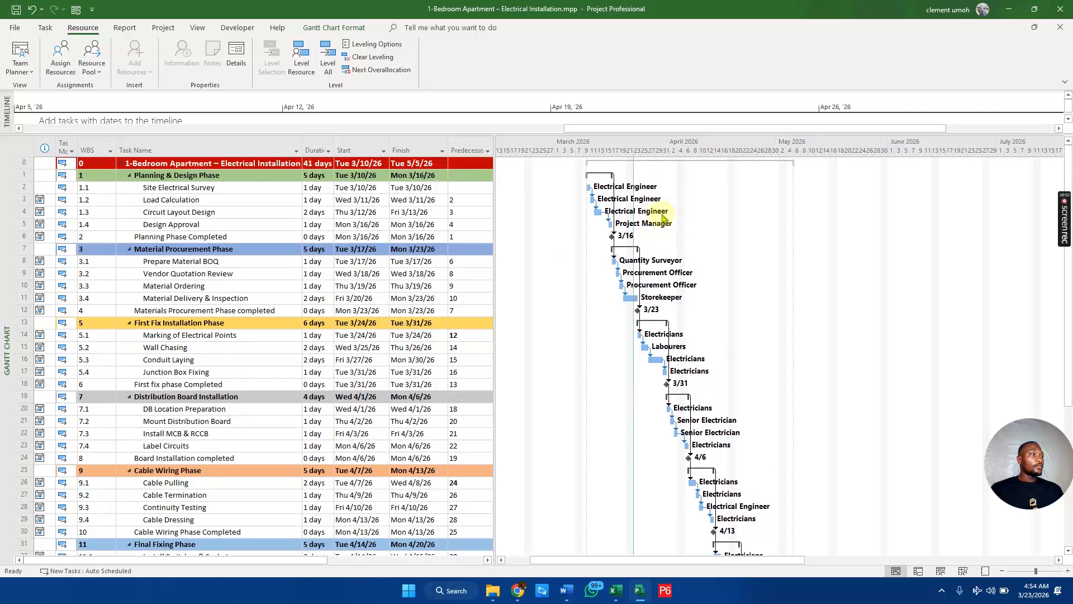
double_click(653, 140)
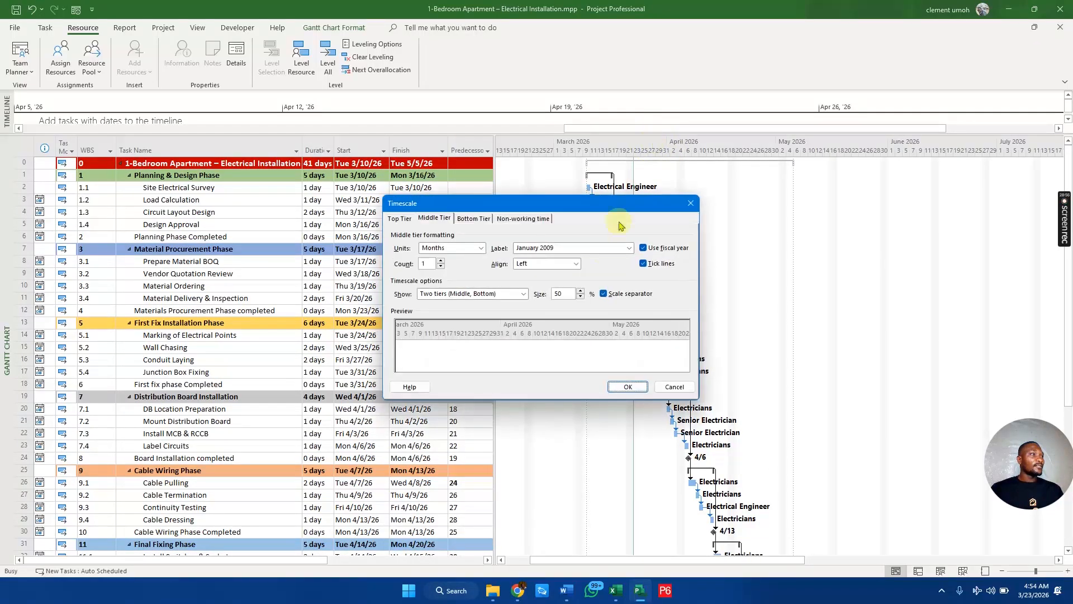
click(581, 291)
click(581, 290)
click(581, 291)
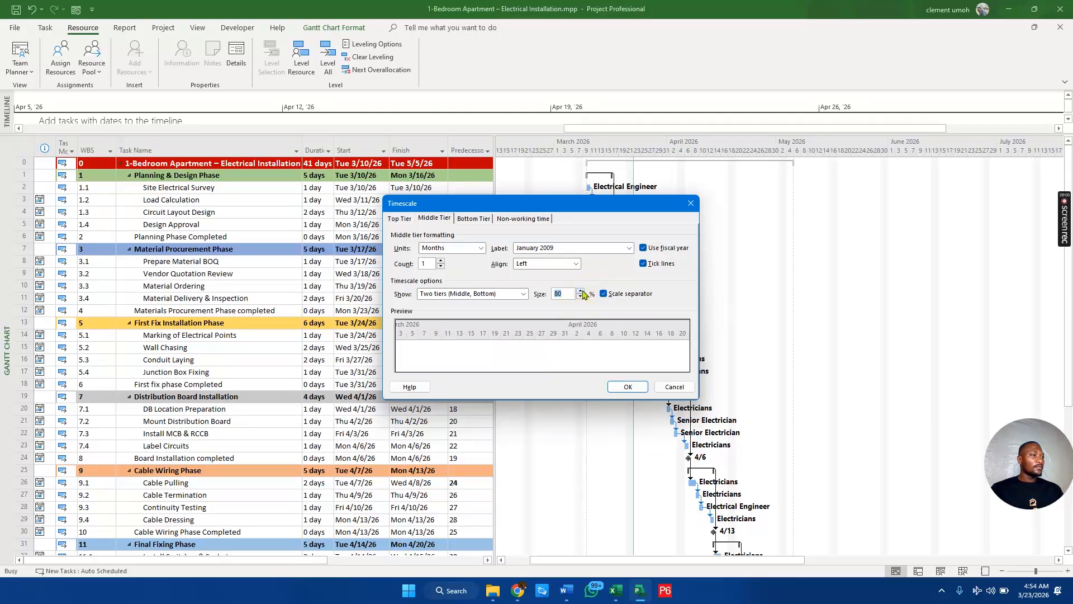
click(627, 386)
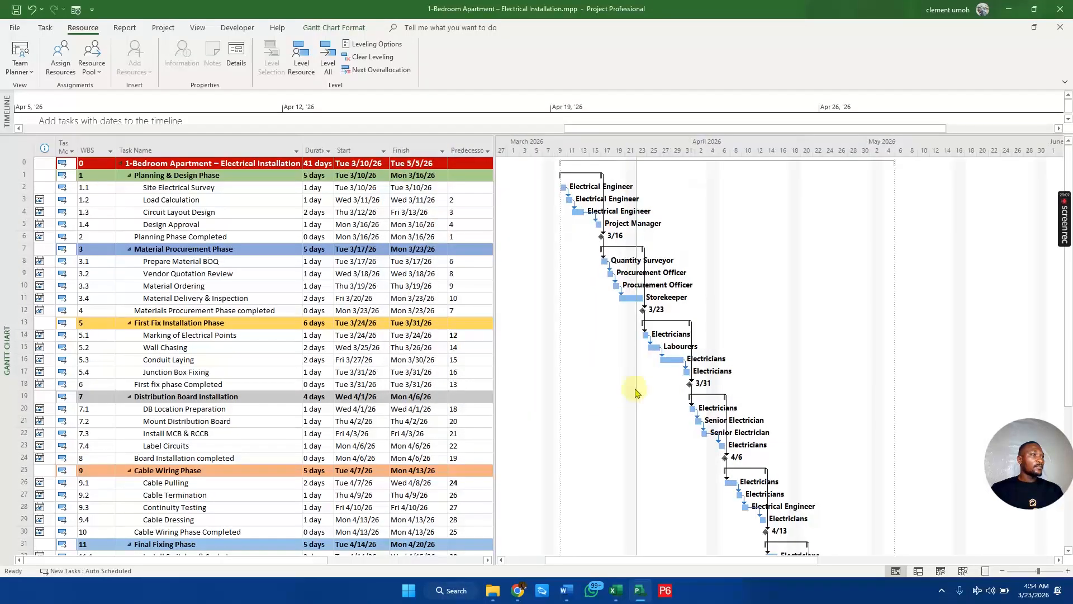
Step: Review the human resource assignments on the Gantt chart from the Planning & Design Phase through Project Close-Out
scroll(635, 393, down, 6)
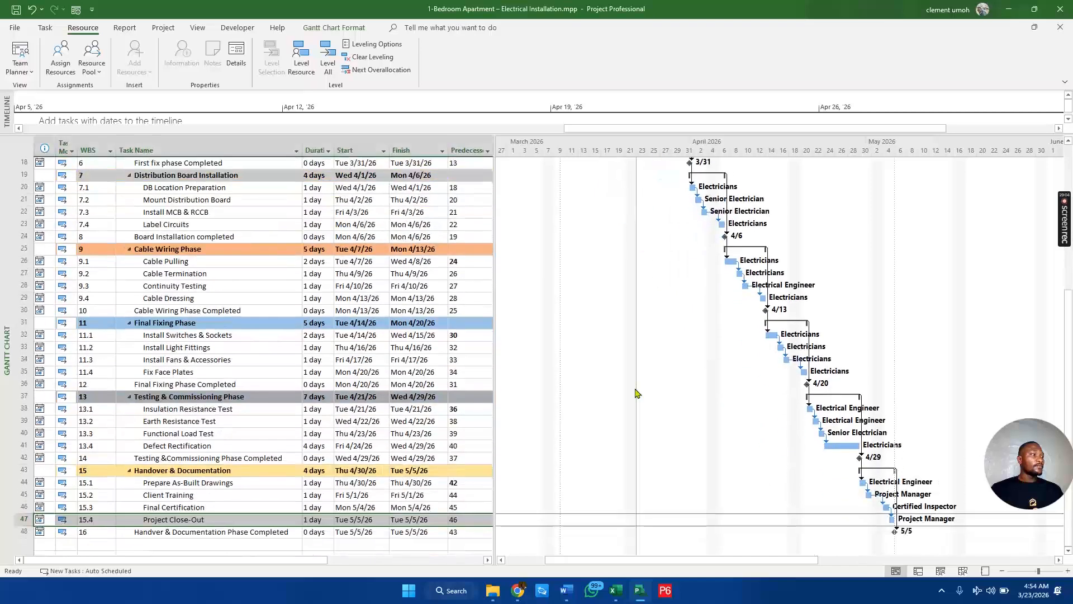
scroll(636, 393, up, 6)
click(636, 393)
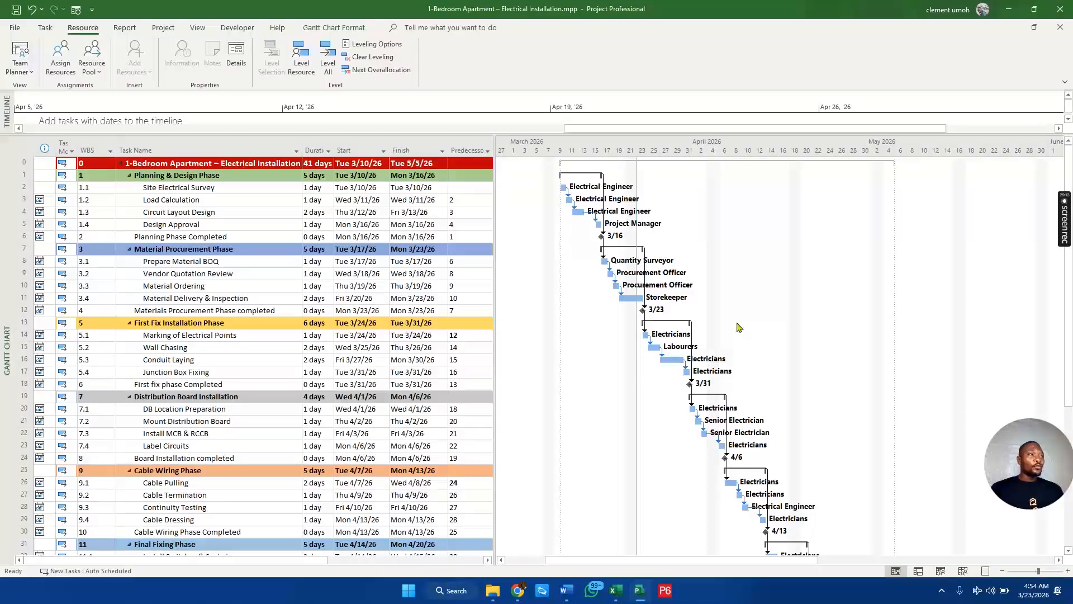
scroll(241, 314, down, 6)
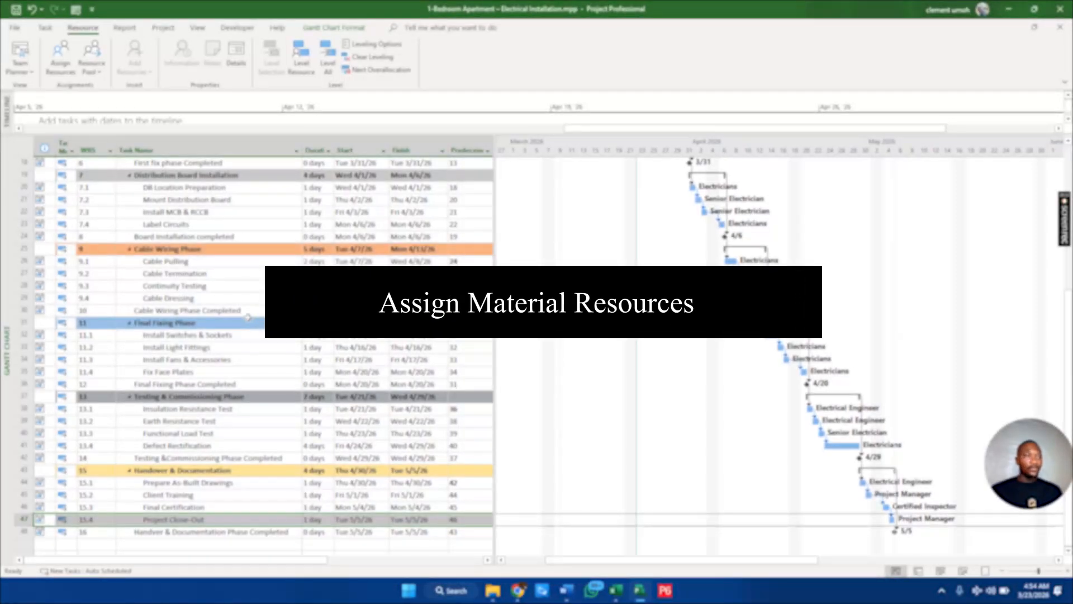
scroll(247, 317, up, 2)
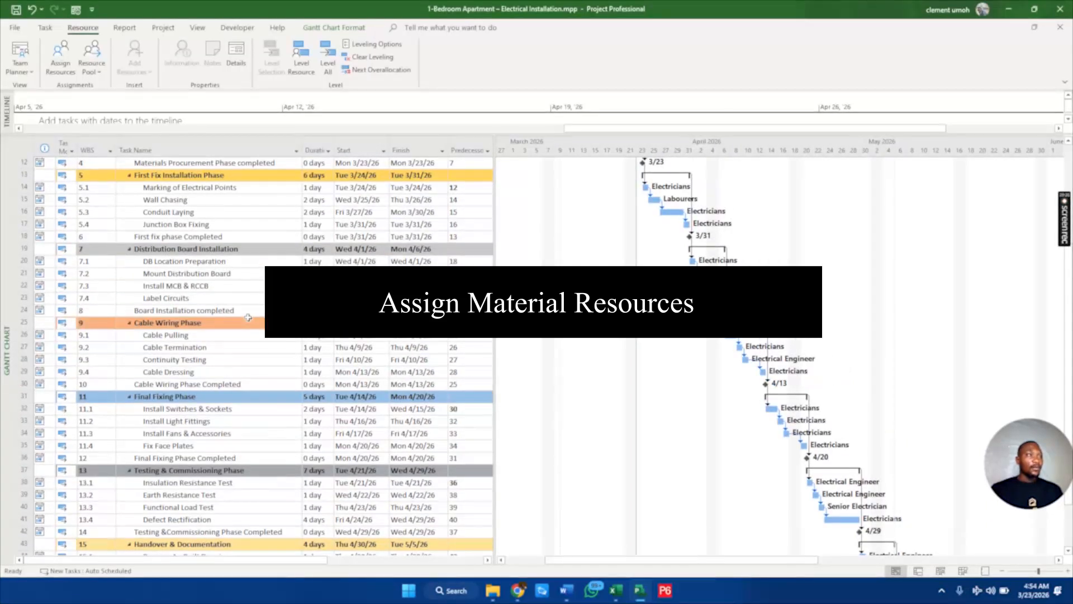
scroll(248, 318, up, 4)
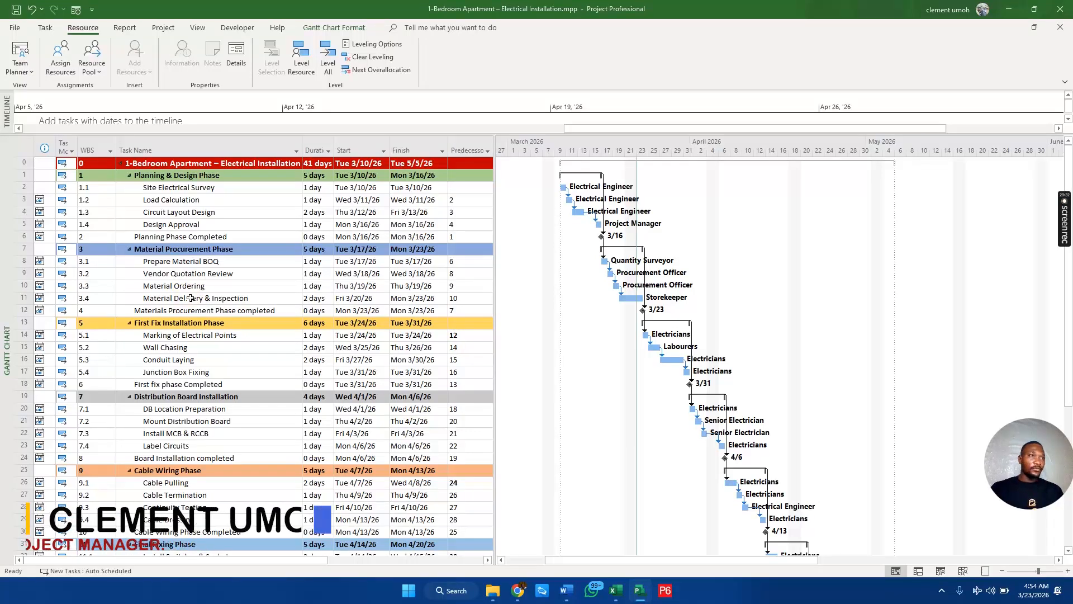
Step: Switch to the Excel workbook and examine the quantities and unit costs in the Materials sheet, starting with PVC Conduits 20mm
key(alt+Tab)
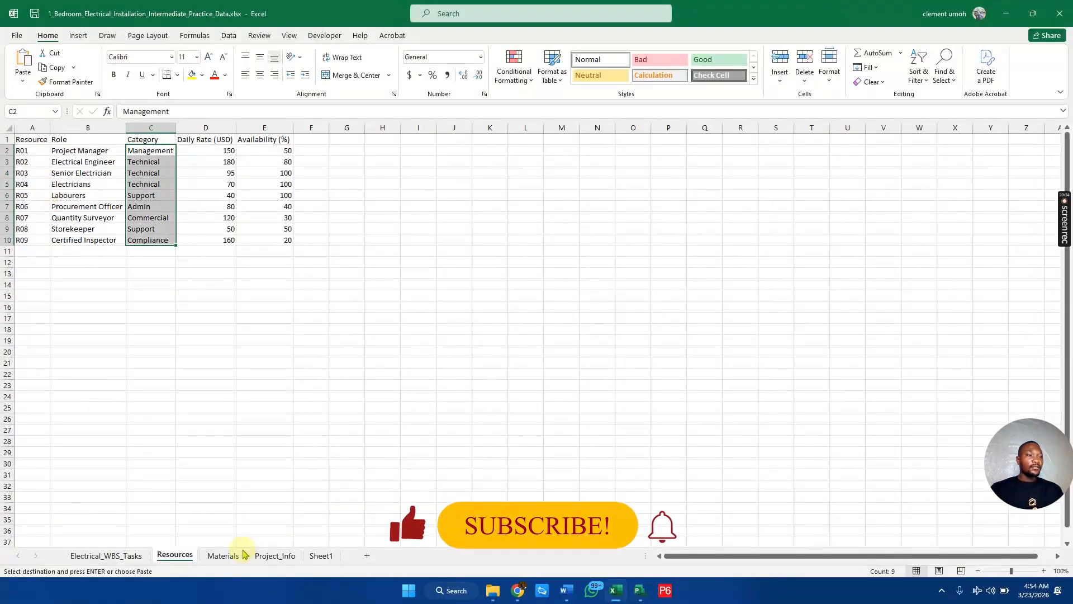
click(223, 555)
click(233, 162)
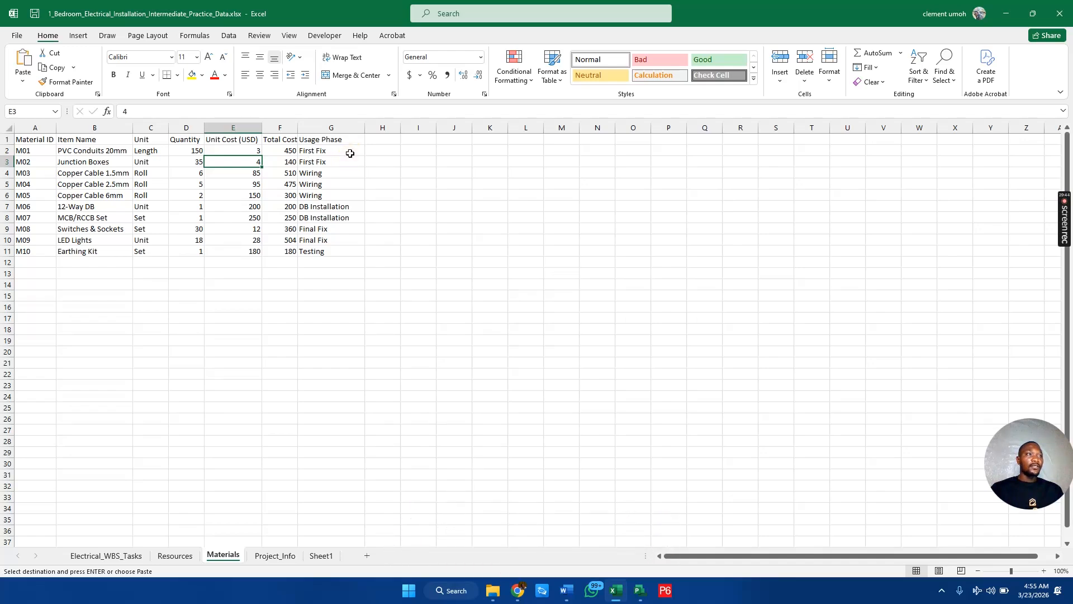
click(349, 264)
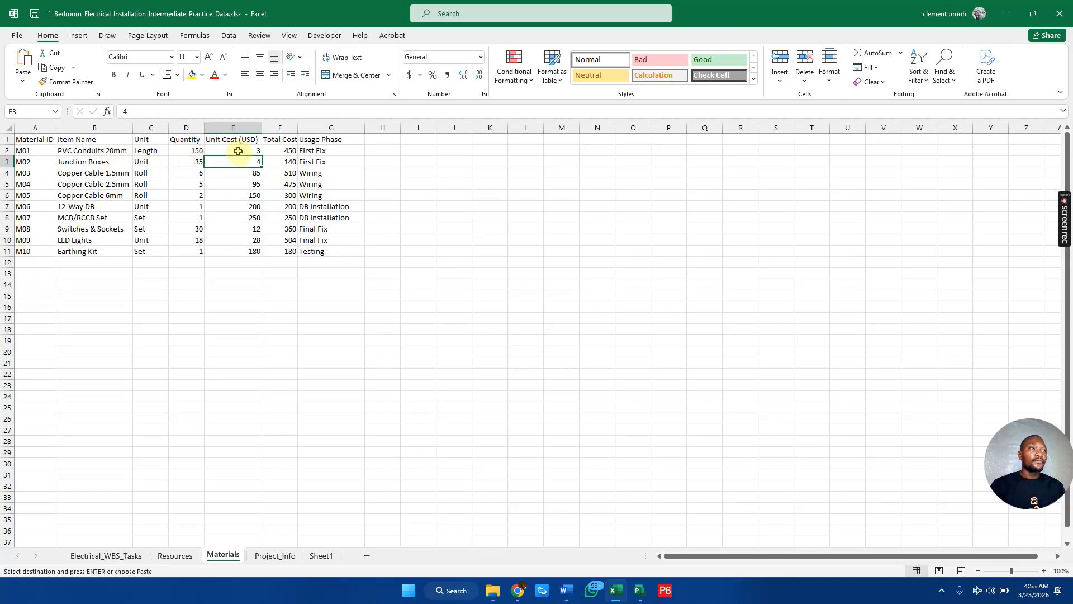
click(210, 150)
click(195, 150)
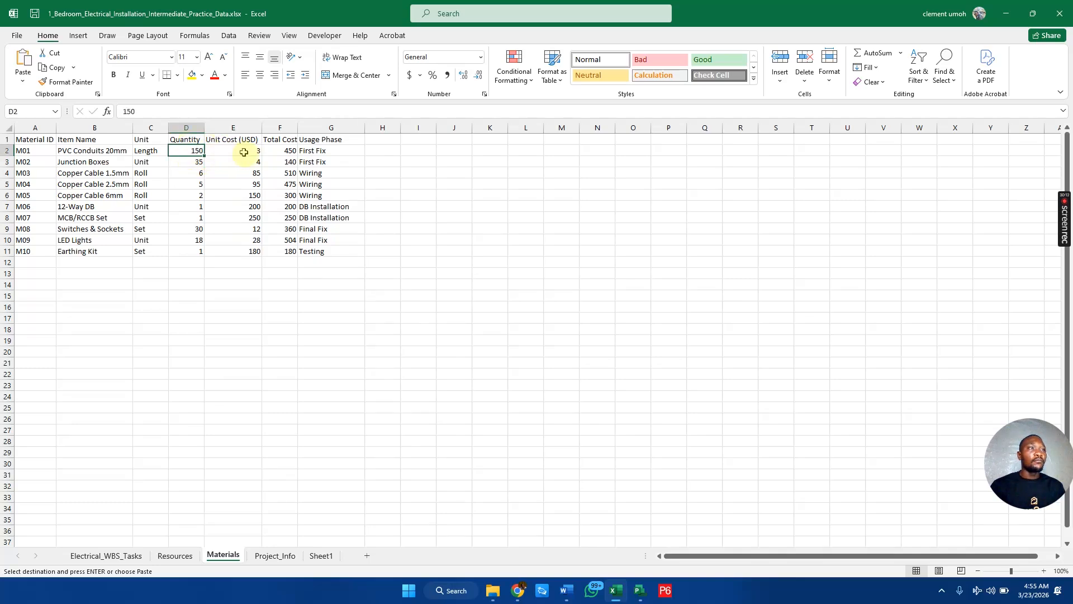
click(248, 153)
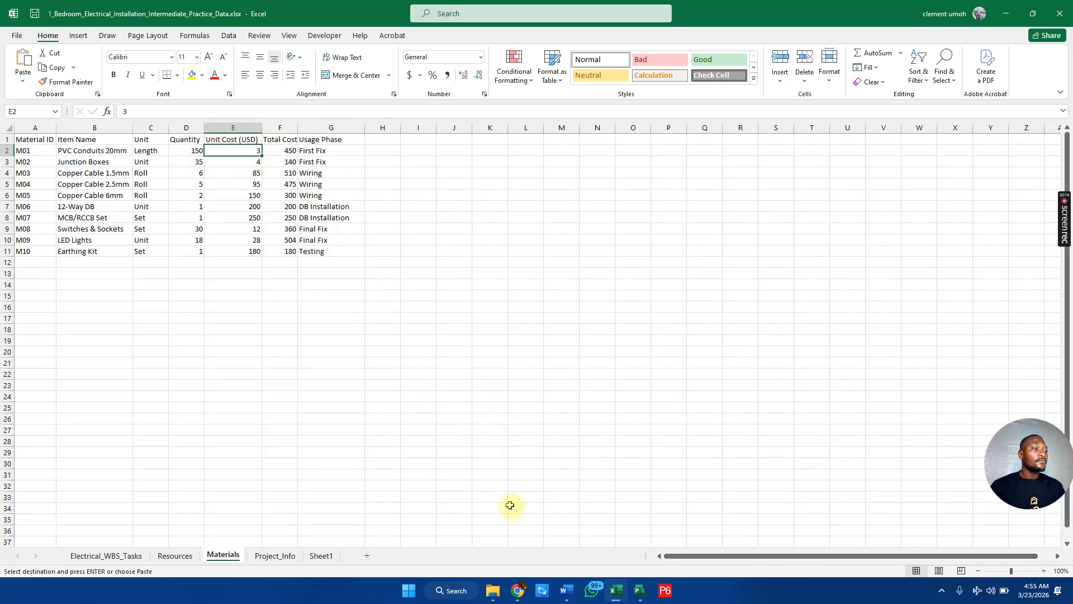
Step: Open Calculator and multiply 150 by 3 to check the total cost of PVC Conduits 20mm
click(411, 596)
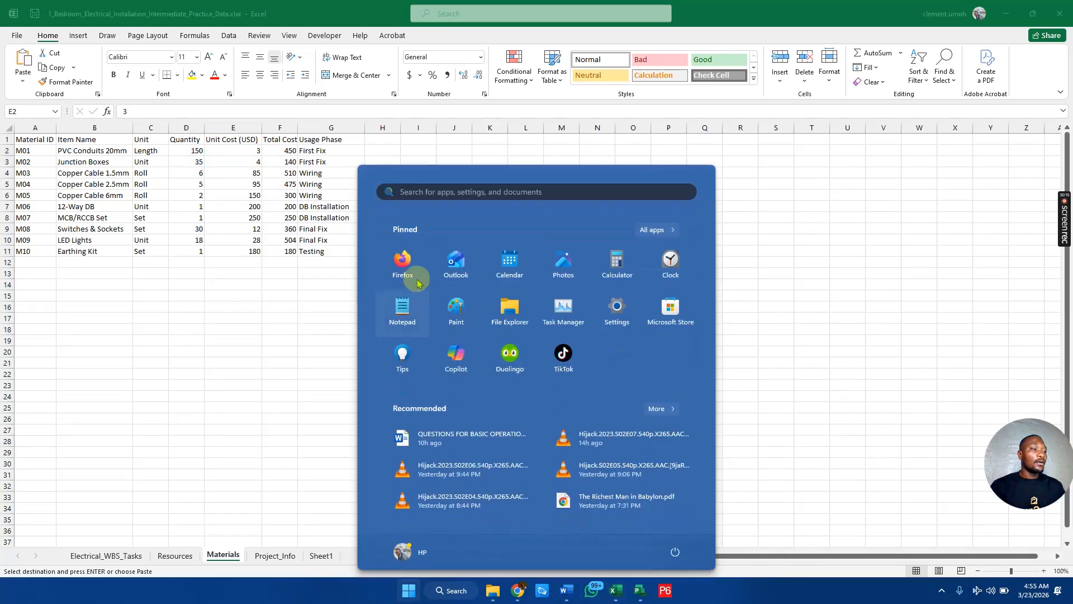
click(634, 271)
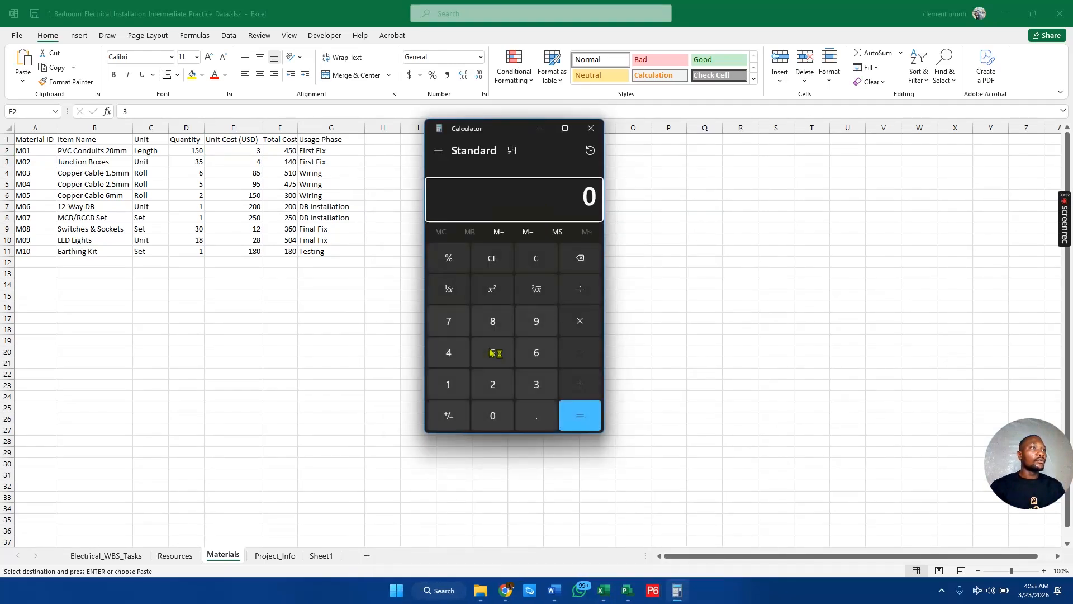
click(448, 384)
click(492, 352)
click(497, 412)
click(574, 312)
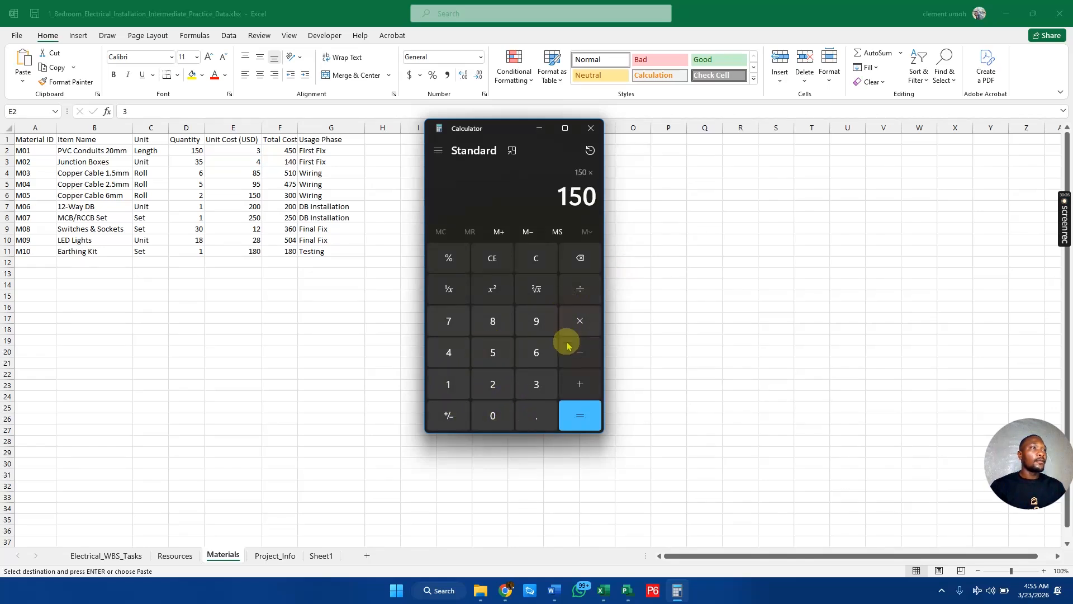
click(541, 390)
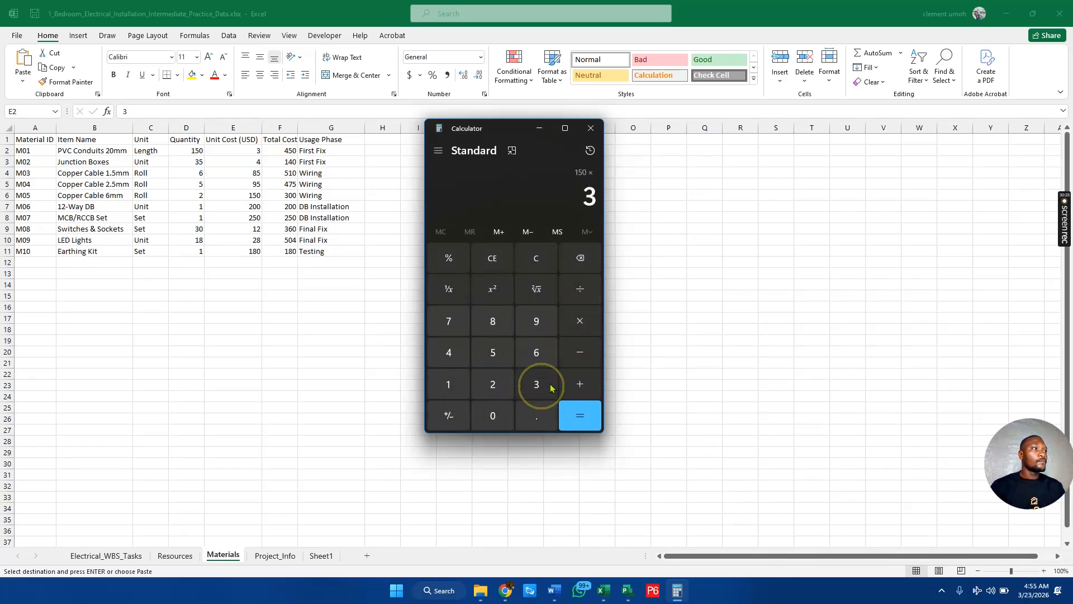
click(581, 413)
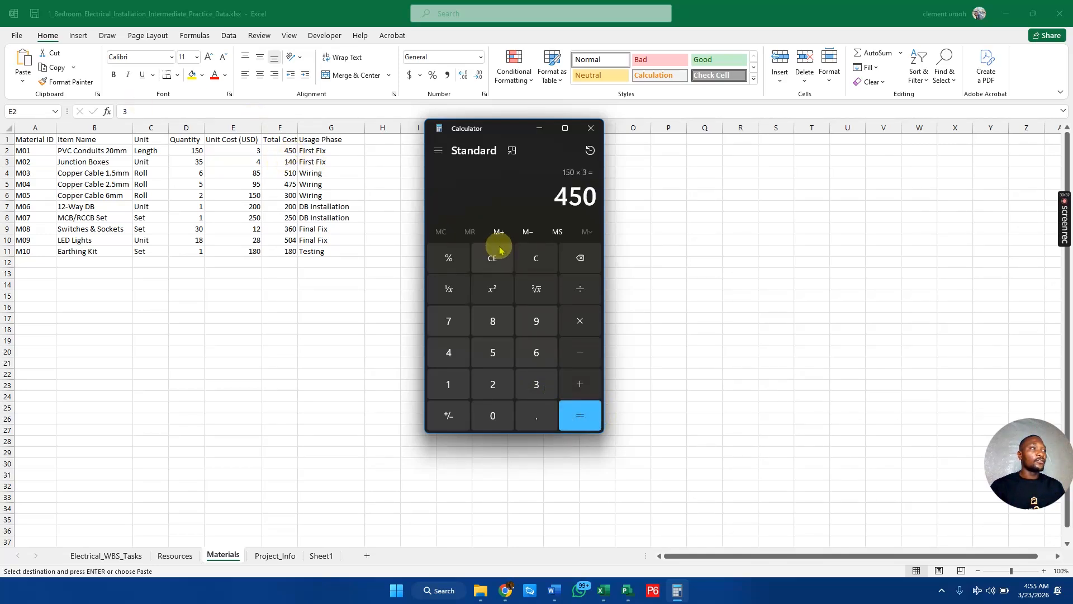
Step: Clear the calculator and multiply 35 by 4 to check the total cost of Junction Boxes
click(541, 251)
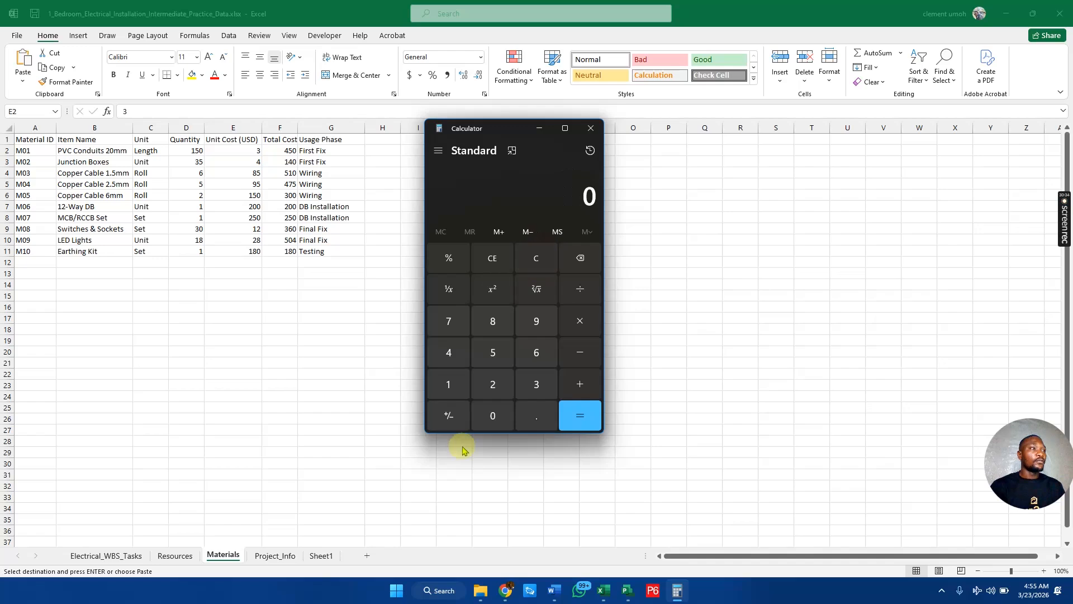
click(533, 389)
click(493, 350)
click(576, 320)
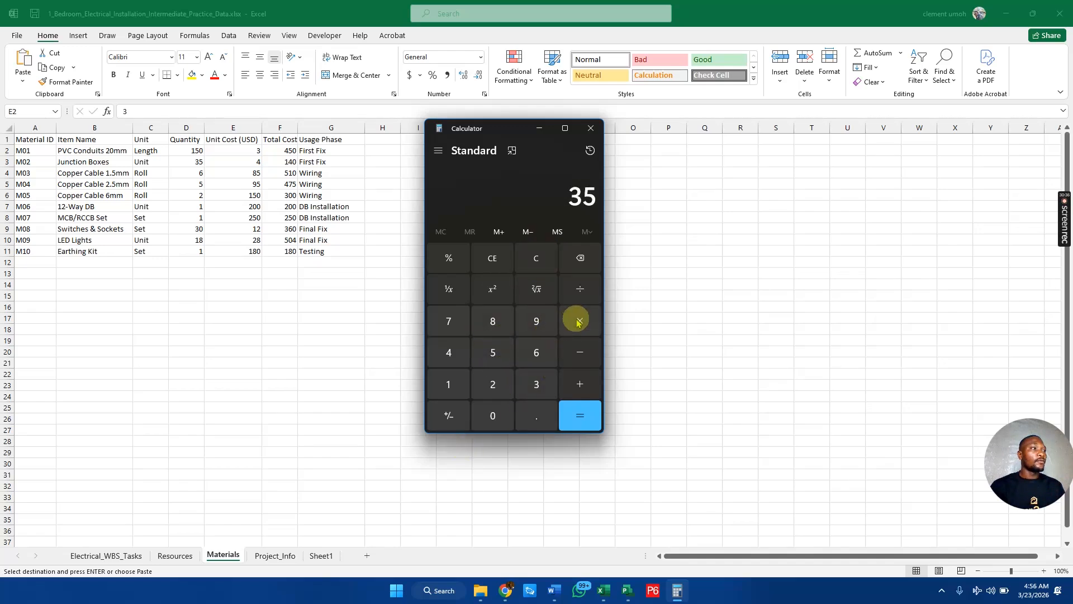
click(447, 353)
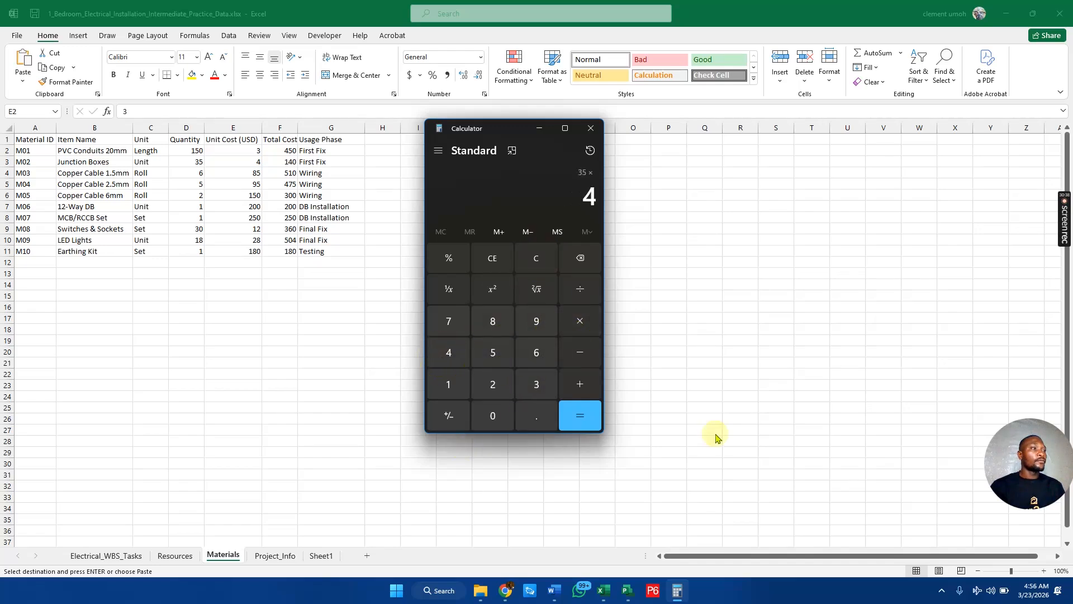
click(579, 421)
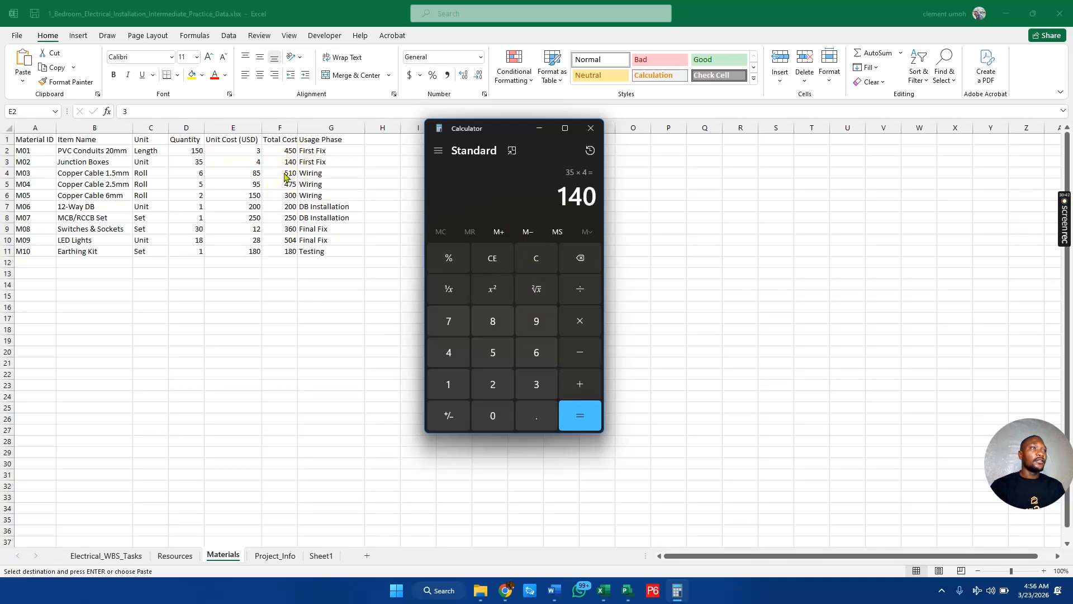
Step: Return to the Materials sheet, fit the Total Cost (USD) column's width to its contents and select the column
click(297, 130)
double_click(298, 129)
click(292, 128)
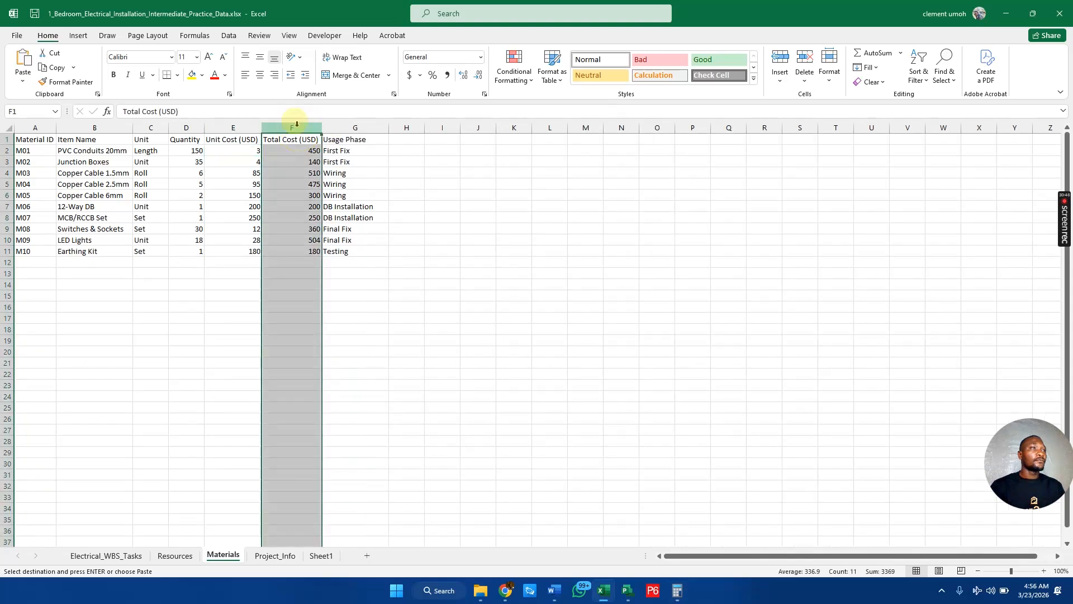
Step: Switch to the Project schedule and locate the first task under First Fix Installation Phase, Marking of Electrical Points
click(385, 250)
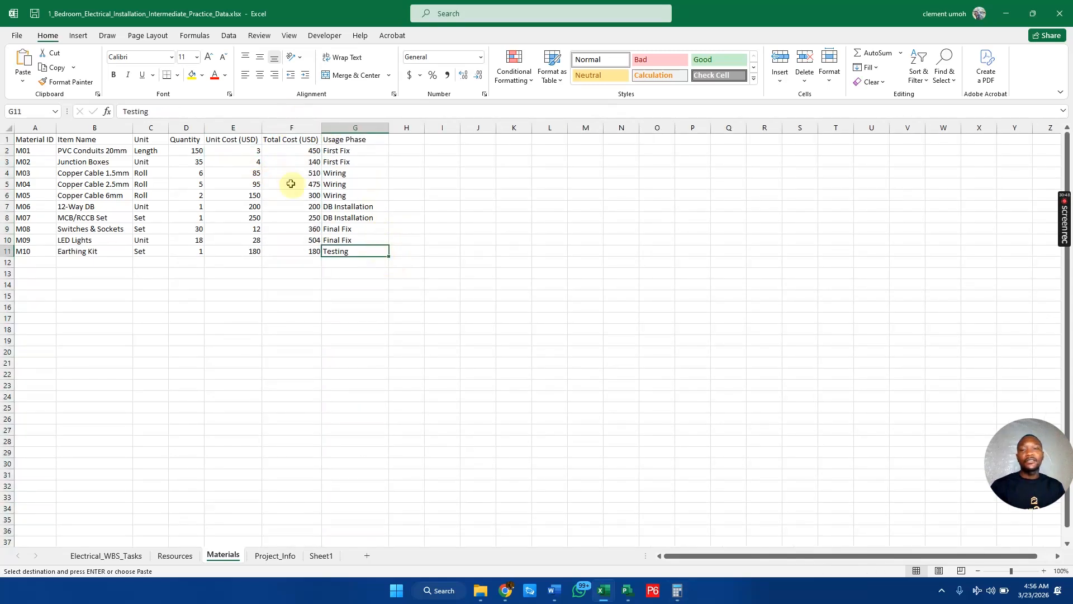
click(629, 589)
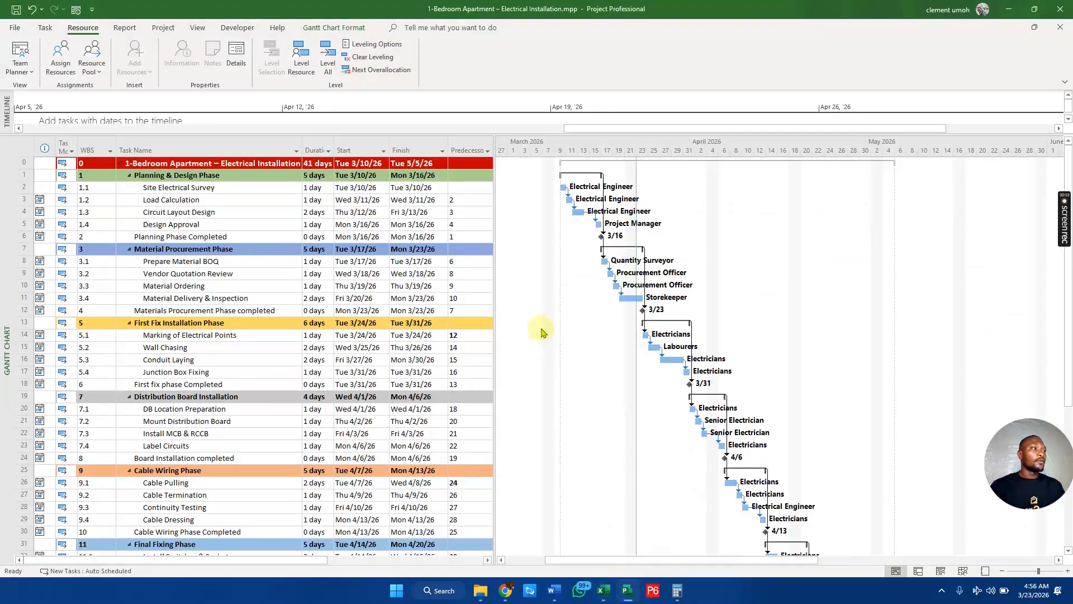
click(260, 276)
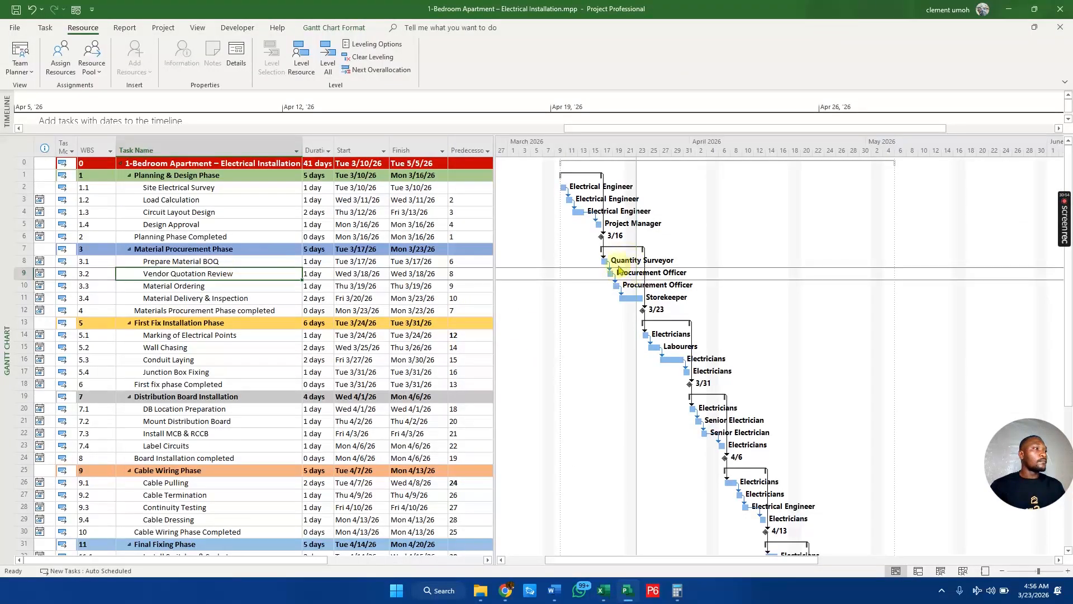
click(179, 335)
click(29, 335)
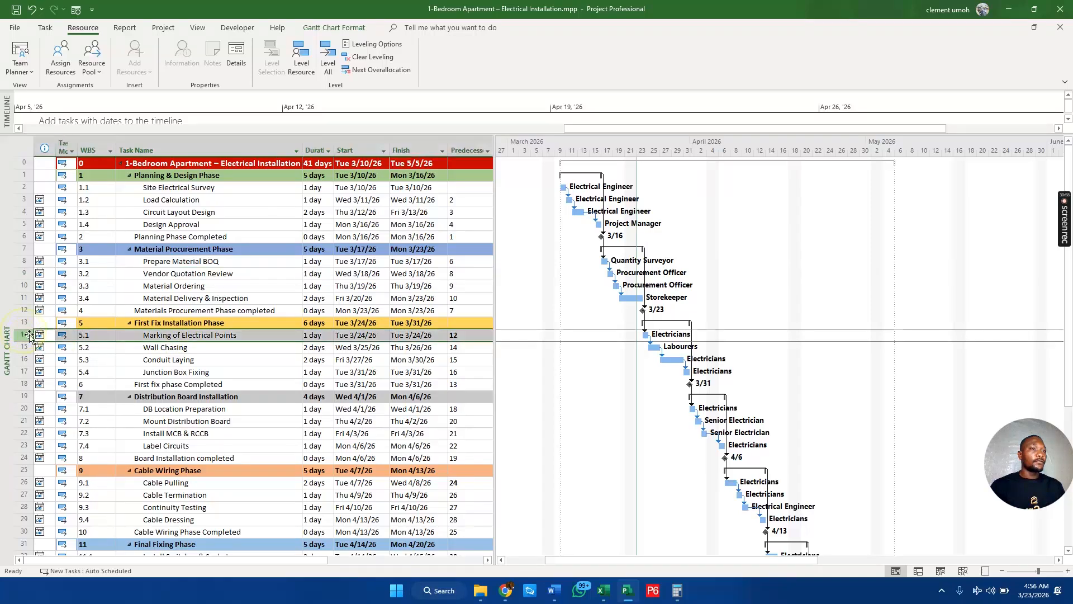
Step: Return to the Excel workbook, review the Electrical_WBS_Tasks sheet and check the usage phases in the Materials sheet
key(alt+Tab)
click(179, 561)
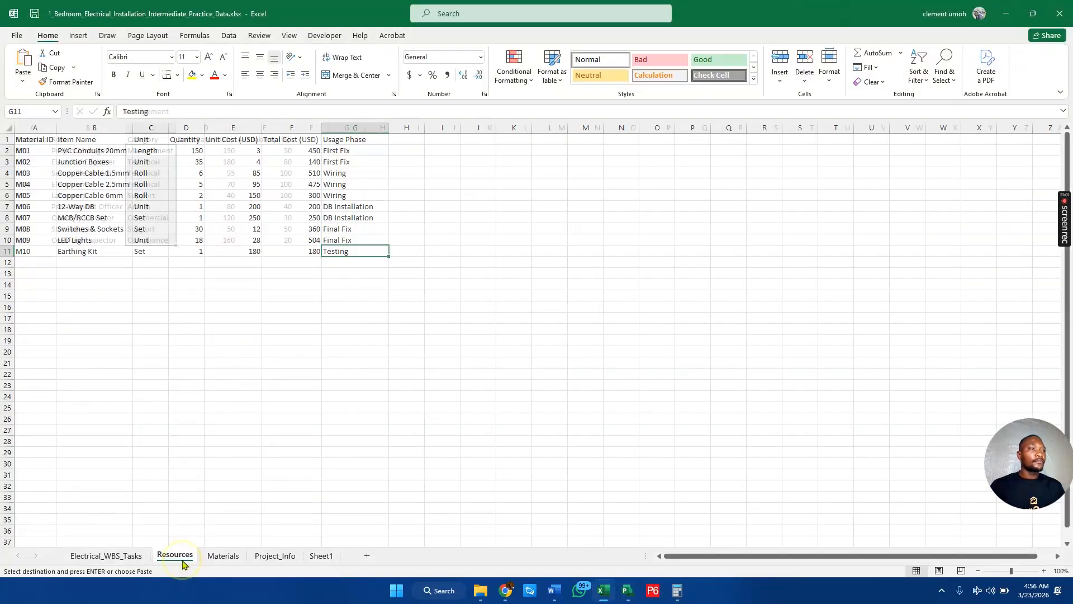
click(135, 554)
scroll(504, 403, up, 5)
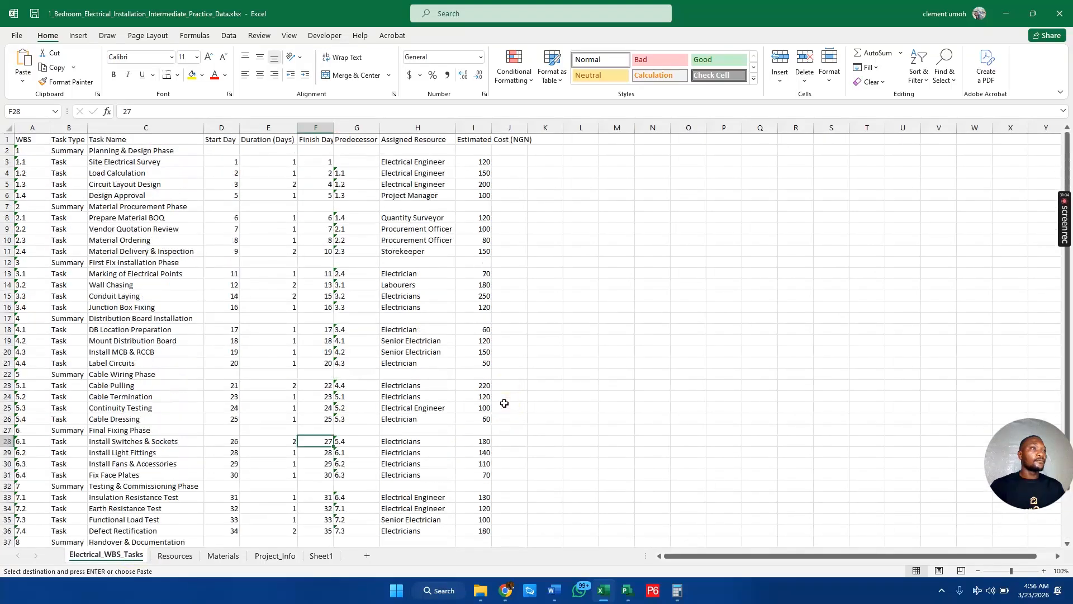
scroll(504, 402, down, 4)
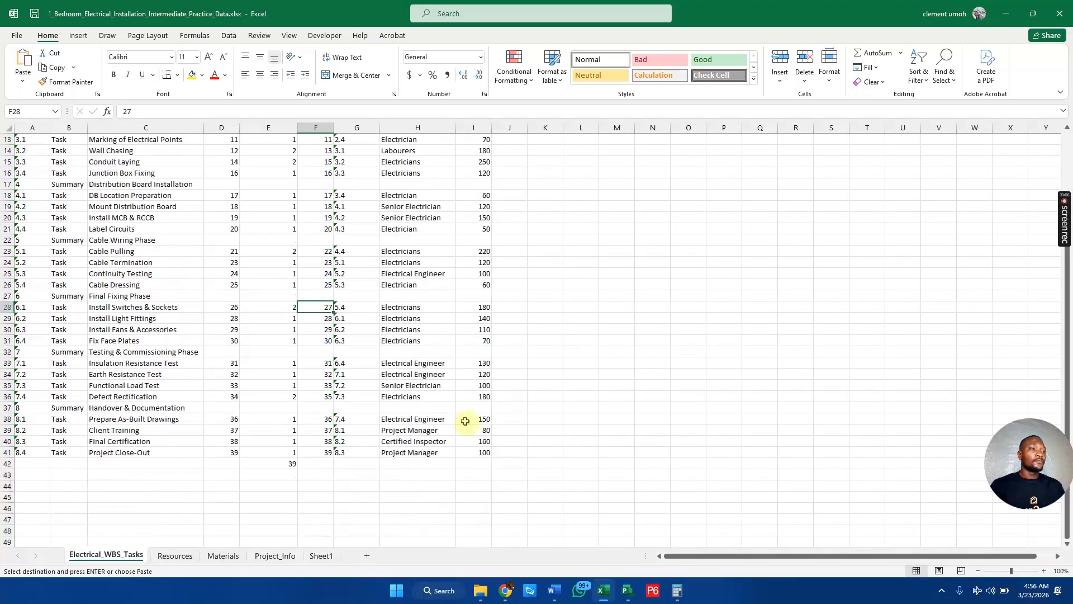
click(223, 556)
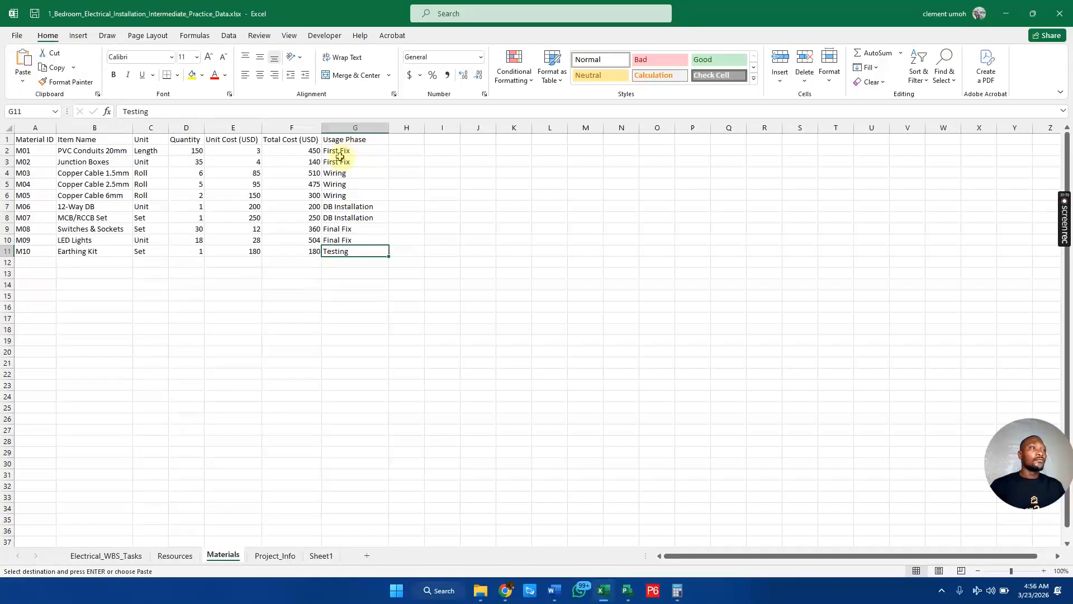
Step: Switch to the Project schedule and assign 150 units of PVC Conduits 20mm to the Conduit Laying task
key(alt+Tab)
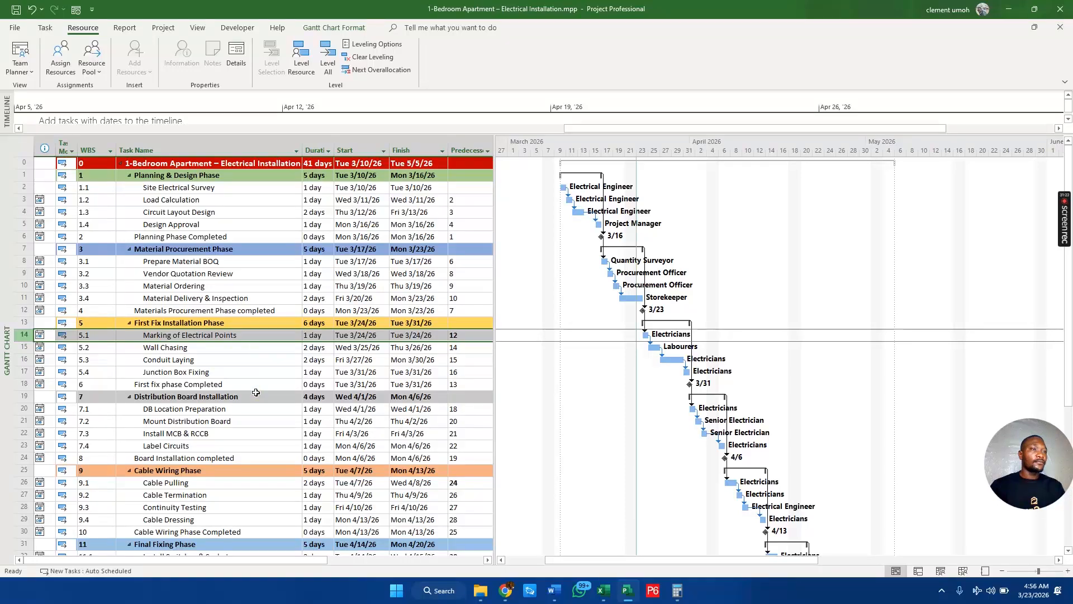
click(214, 359)
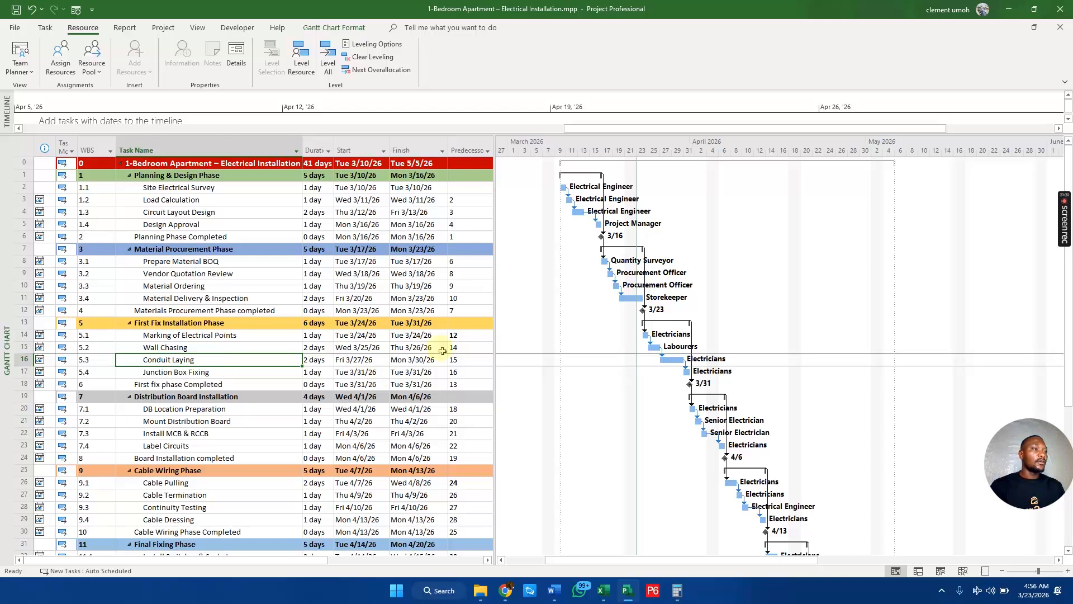
click(59, 62)
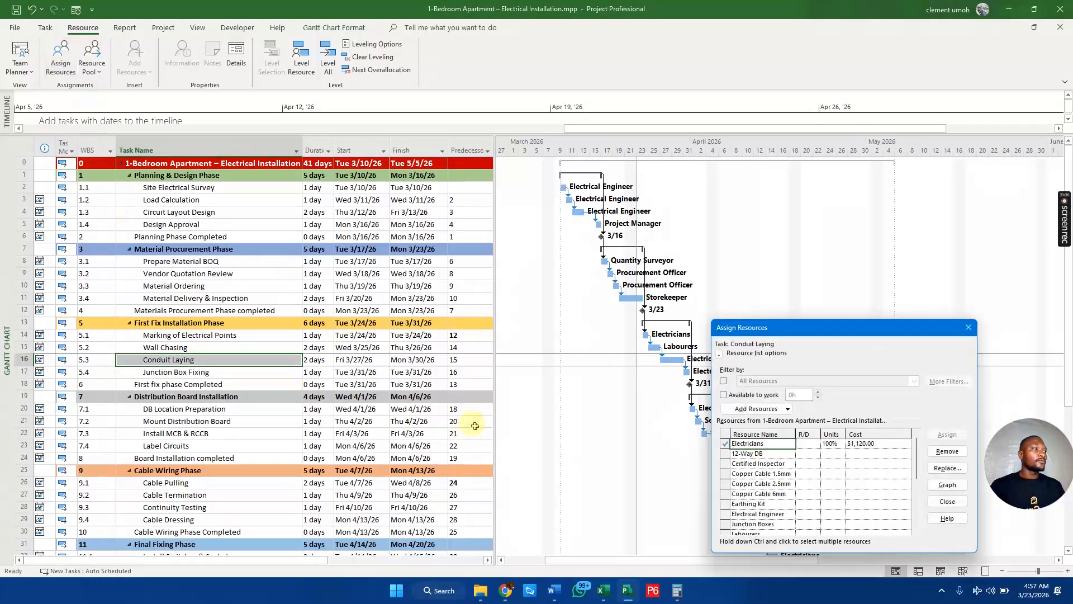
drag(819, 319, 760, 151)
drag(859, 300, 858, 335)
click(705, 334)
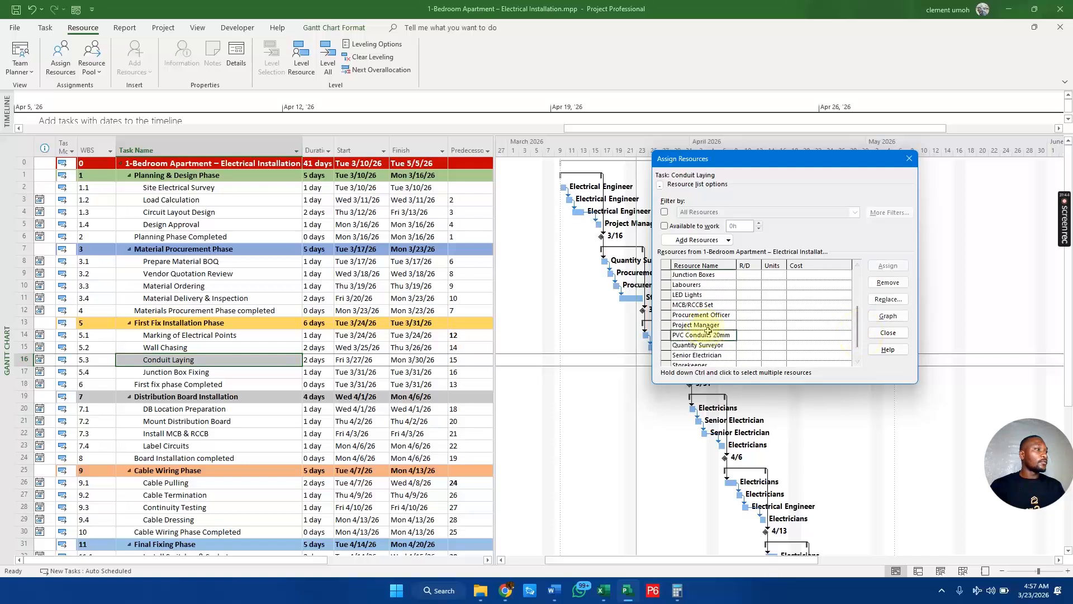
click(763, 334)
text(150)
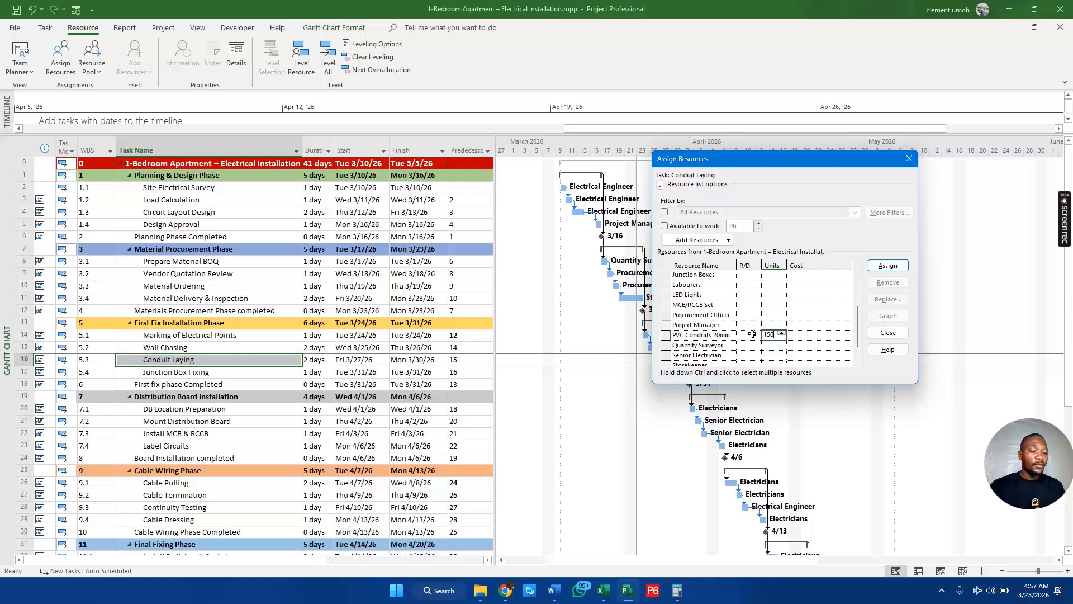
key(Return)
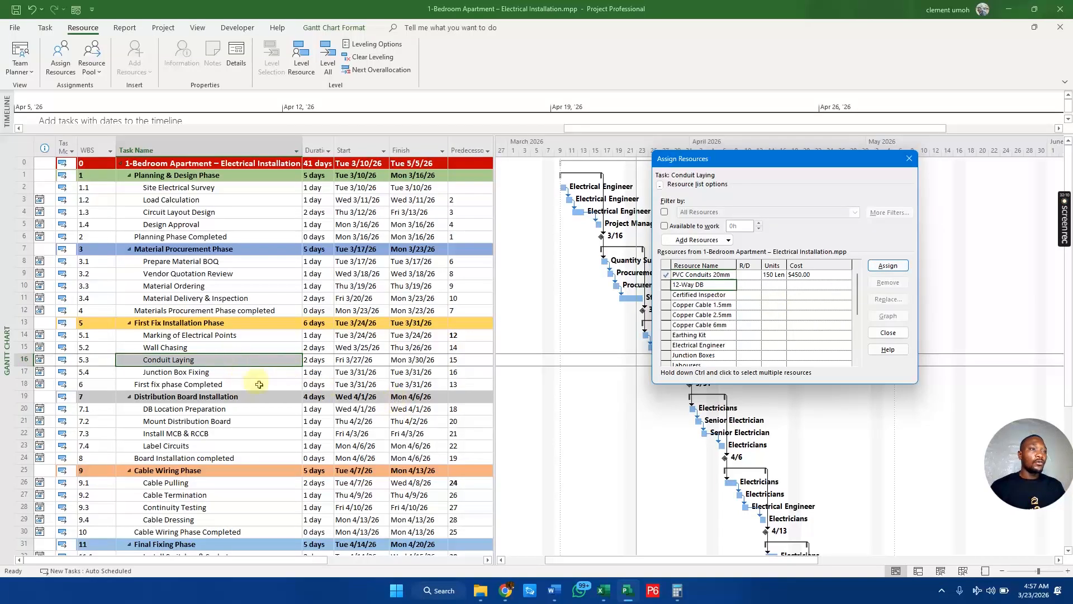
Step: Check the Junction Boxes quantity in the workbook, then assign 35 Junction Boxes and one 12-Way DB to the Junction Box Fixing task
click(277, 372)
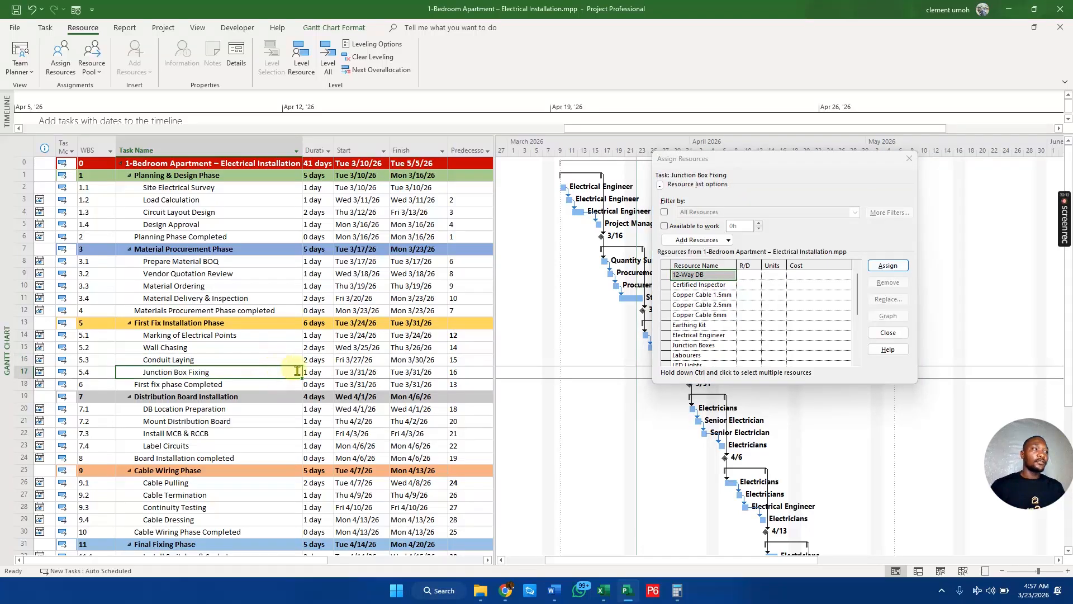
key(alt+Tab)
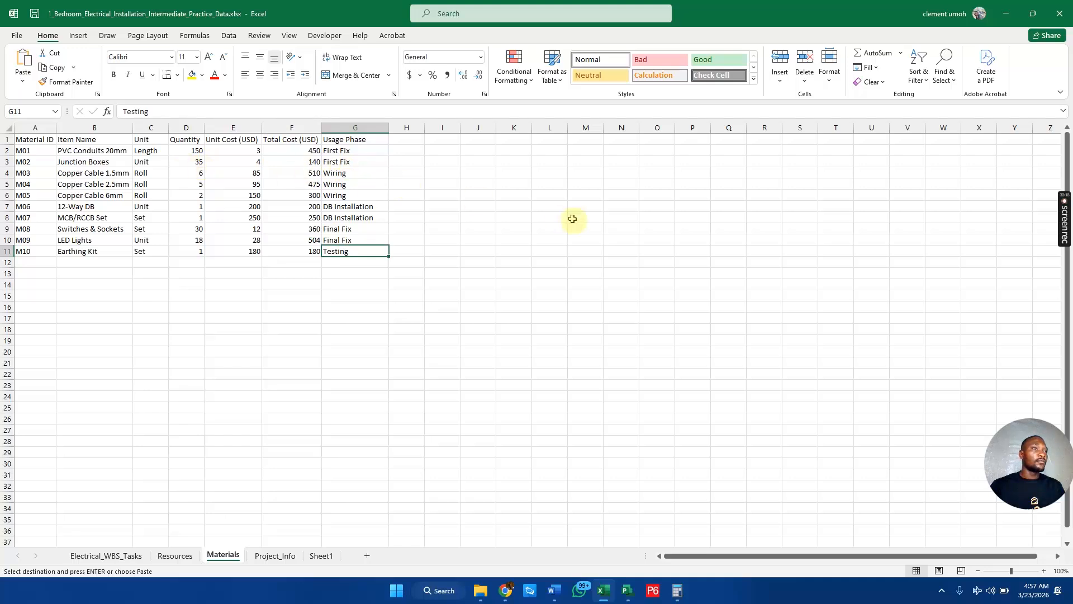
key(alt+Tab)
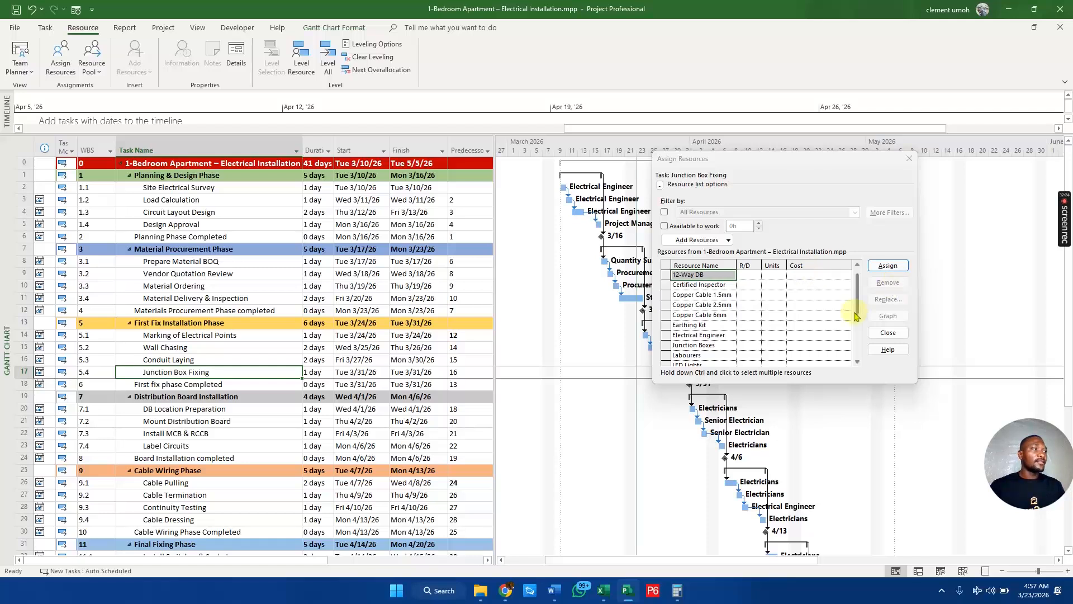
drag(859, 310, 860, 348)
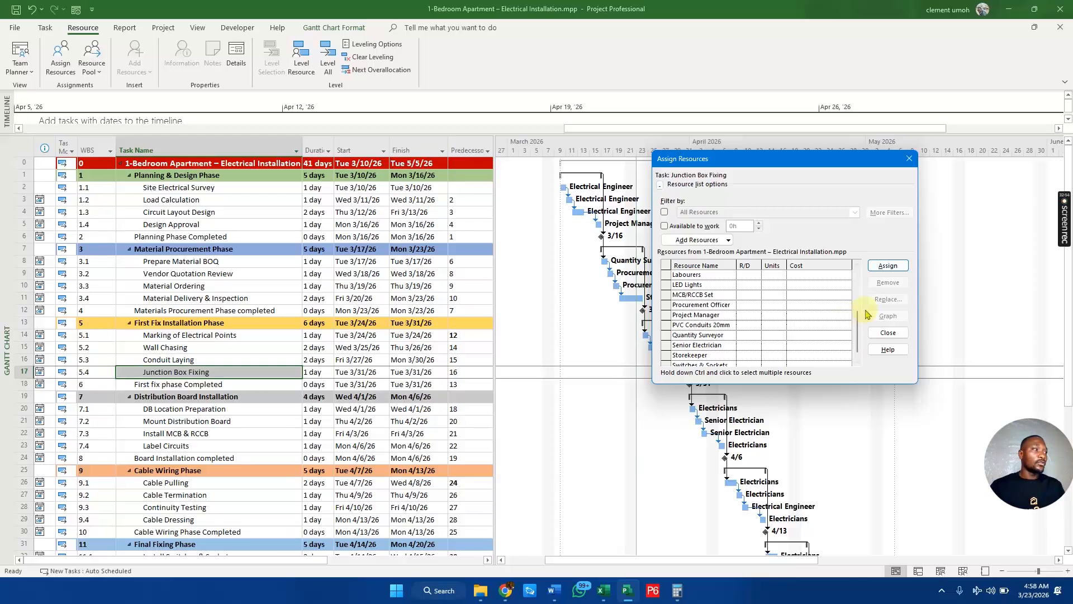
mouse_move(856, 330)
mouse_down()
mouse_move(863, 296)
mouse_move(861, 325)
mouse_up()
key(alt+Tab)
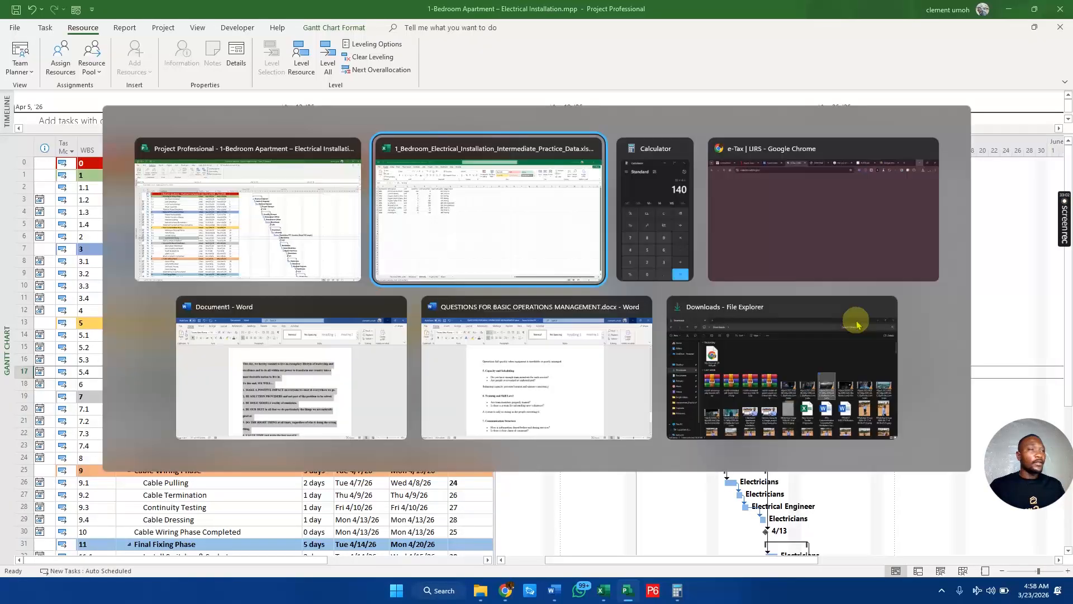
key(alt+Tab)
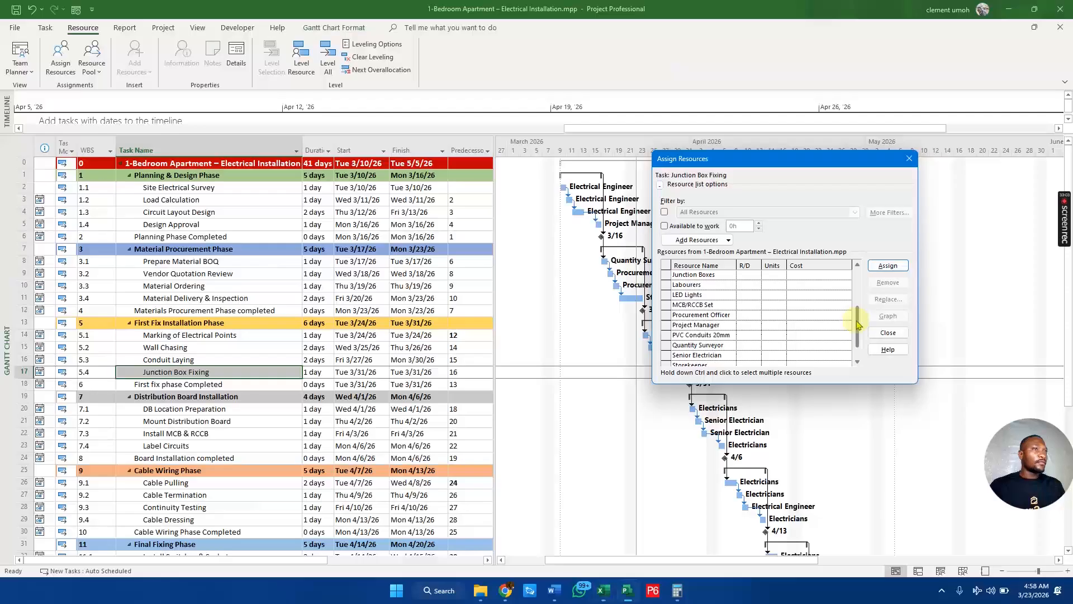
scroll(852, 344, down, 1)
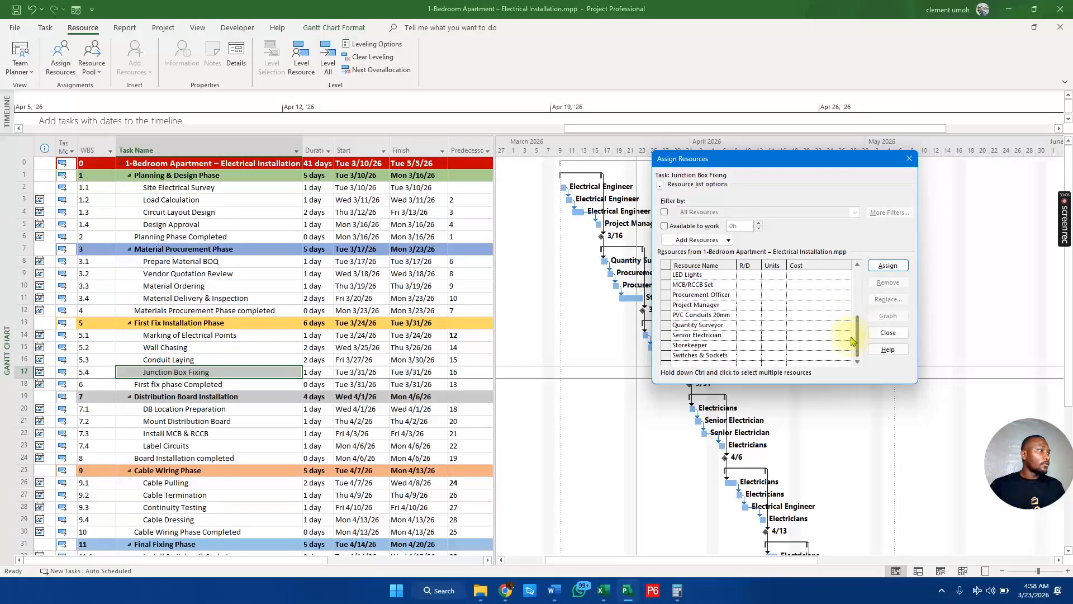
scroll(706, 316, up, 3)
click(774, 315)
text(35)
key(Return)
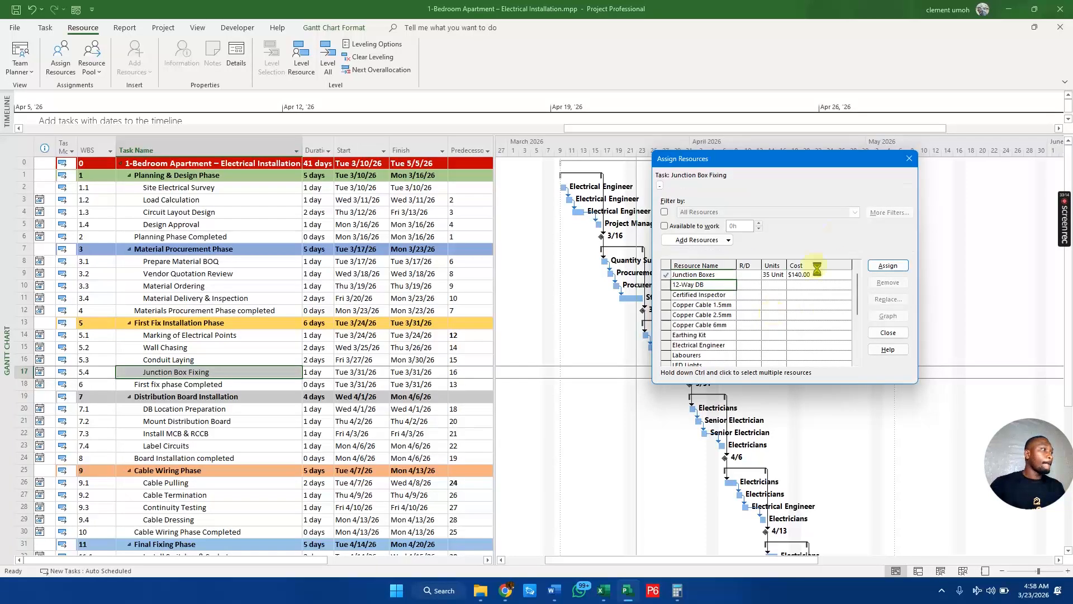
click(884, 267)
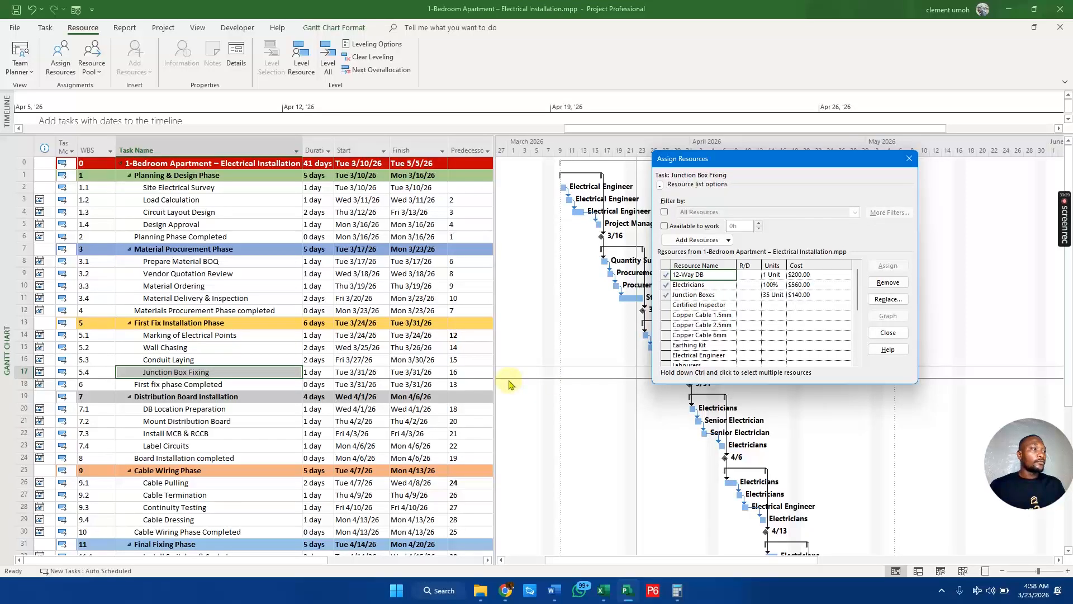
Step: Select the DB Location Preparation task, then switch to the Excel workbook and examine the copper cable items and quantities used for wiring
scroll(509, 384, down, 2)
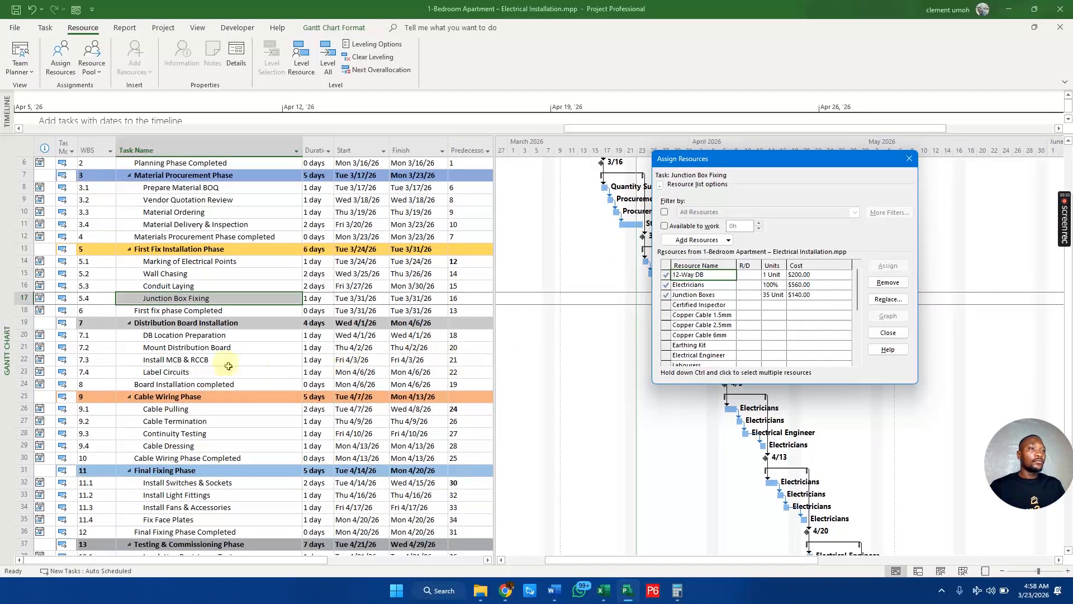
click(241, 338)
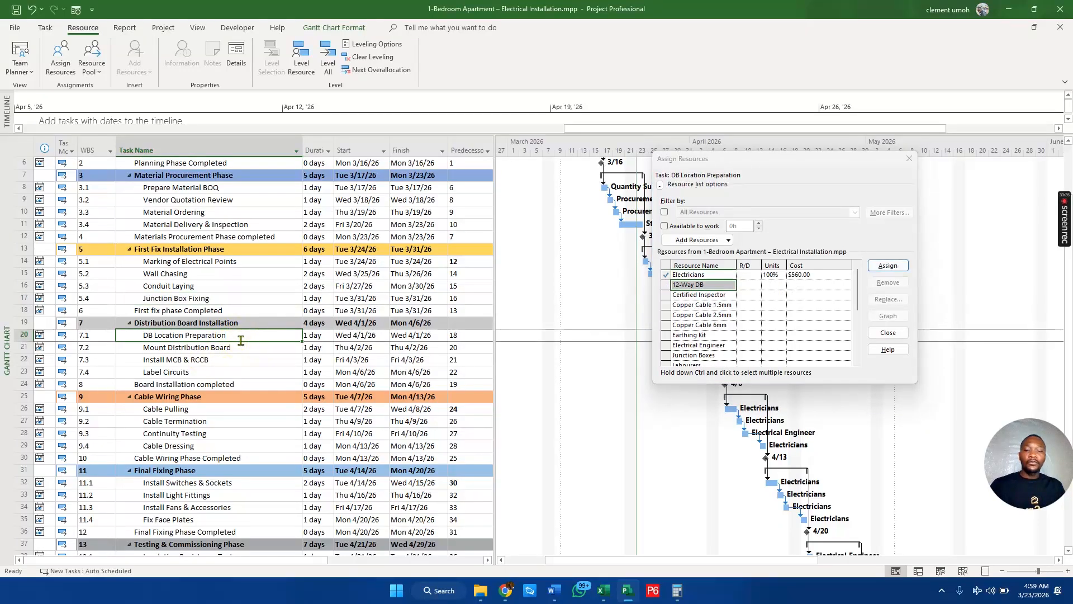
key(alt+Tab)
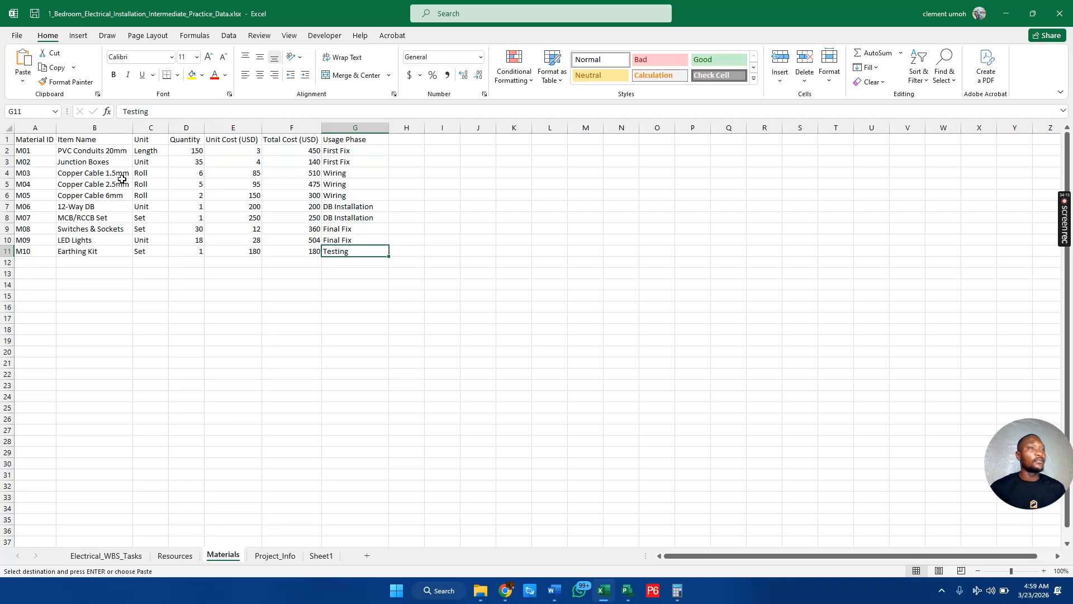
click(183, 172)
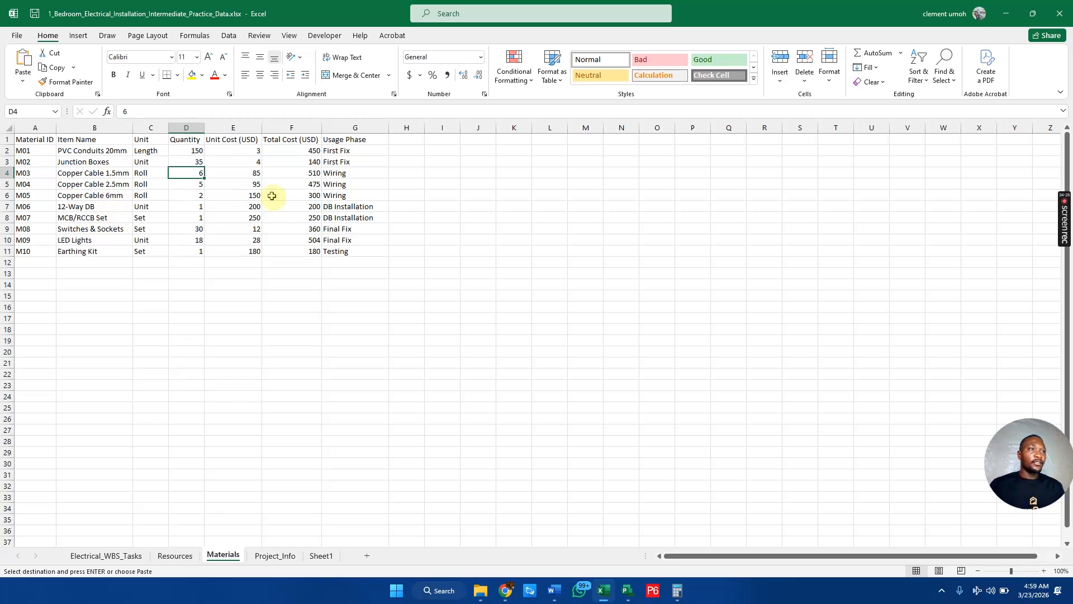
click(200, 187)
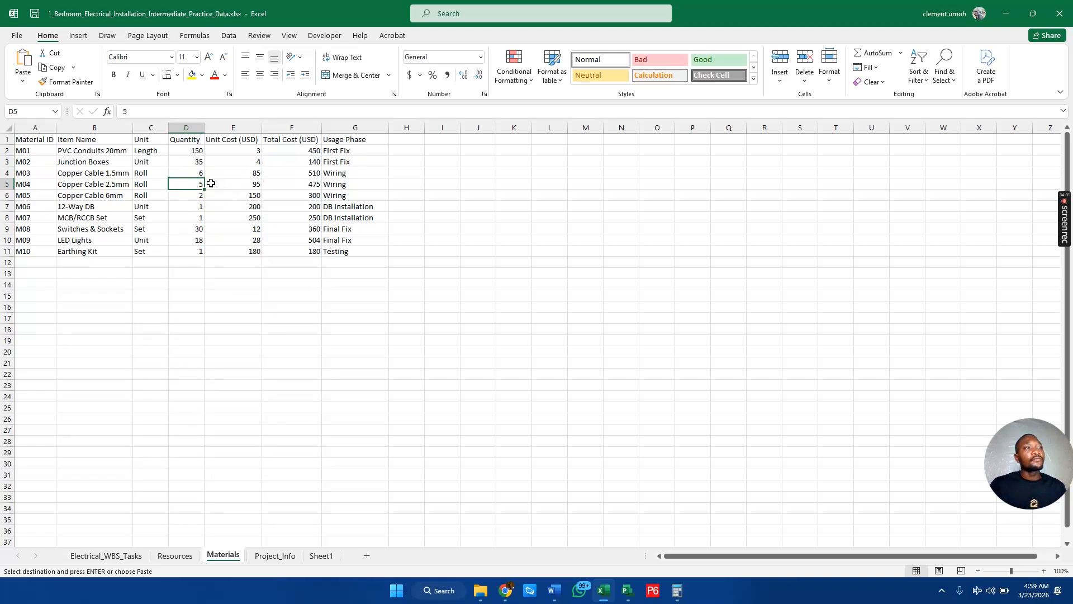
click(92, 173)
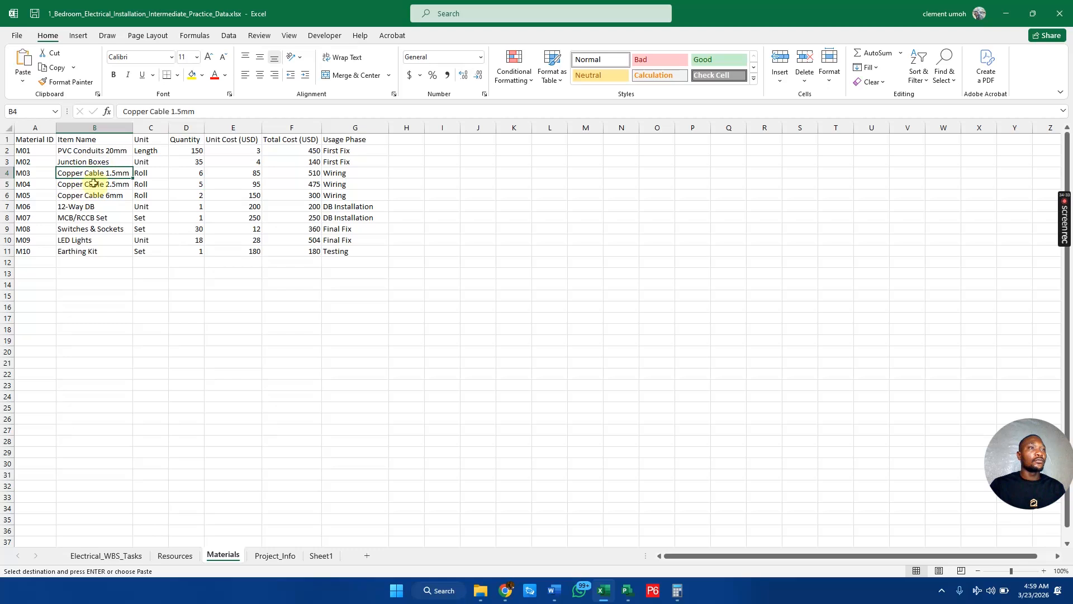
click(92, 197)
click(94, 200)
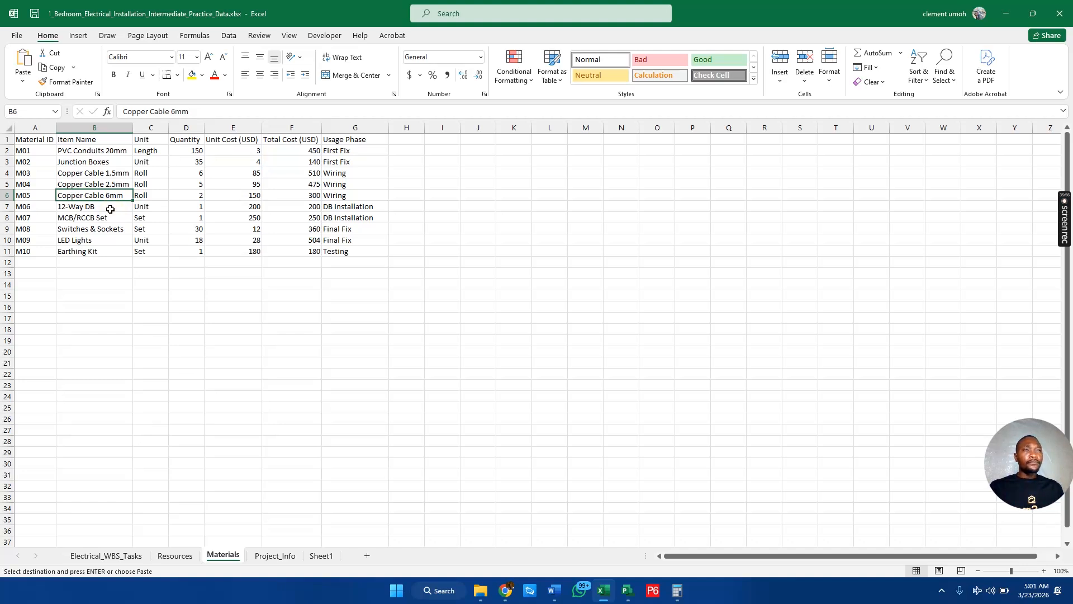
click(110, 174)
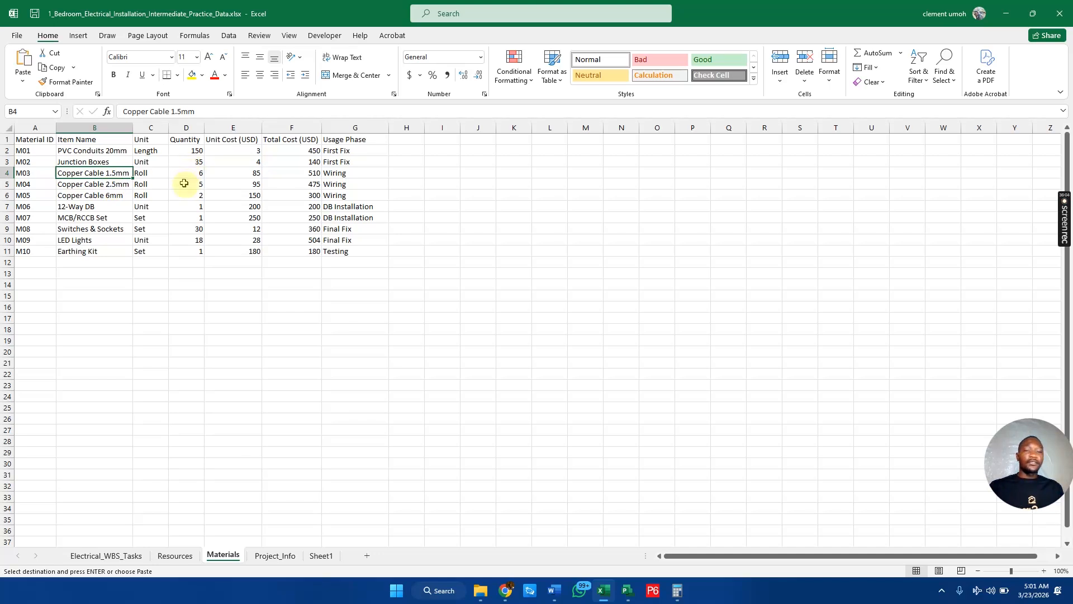
key(alt)
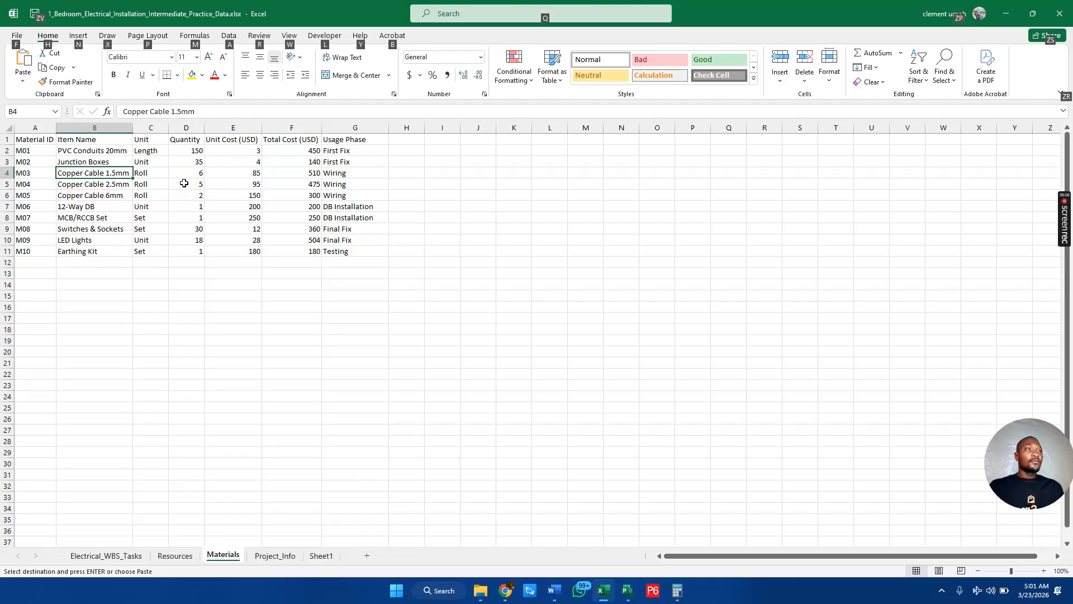
Step: Switch to the Project schedule and assign 6 rolls of Copper Cable 1.5mm to the Cable Pulling task
key(alt+Tab)
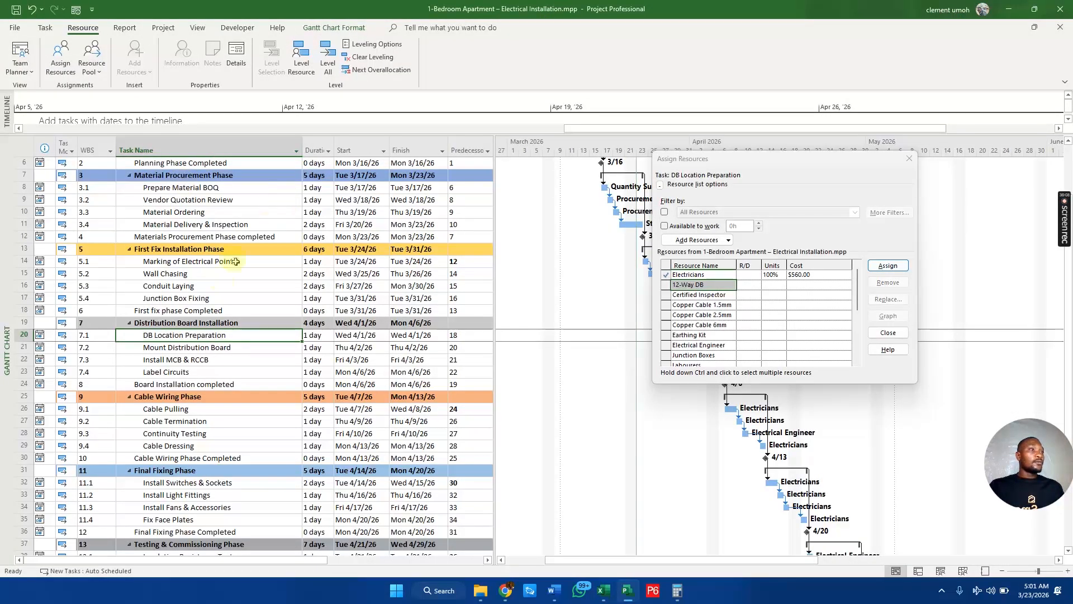
click(177, 408)
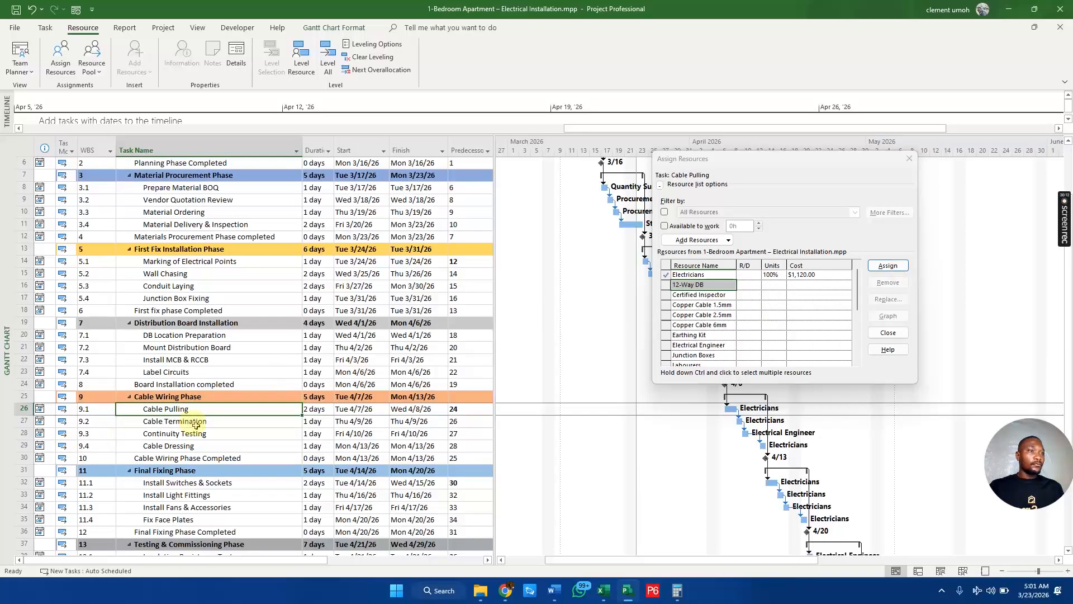
scroll(196, 425, down, 1)
drag(860, 289, 863, 300)
click(703, 286)
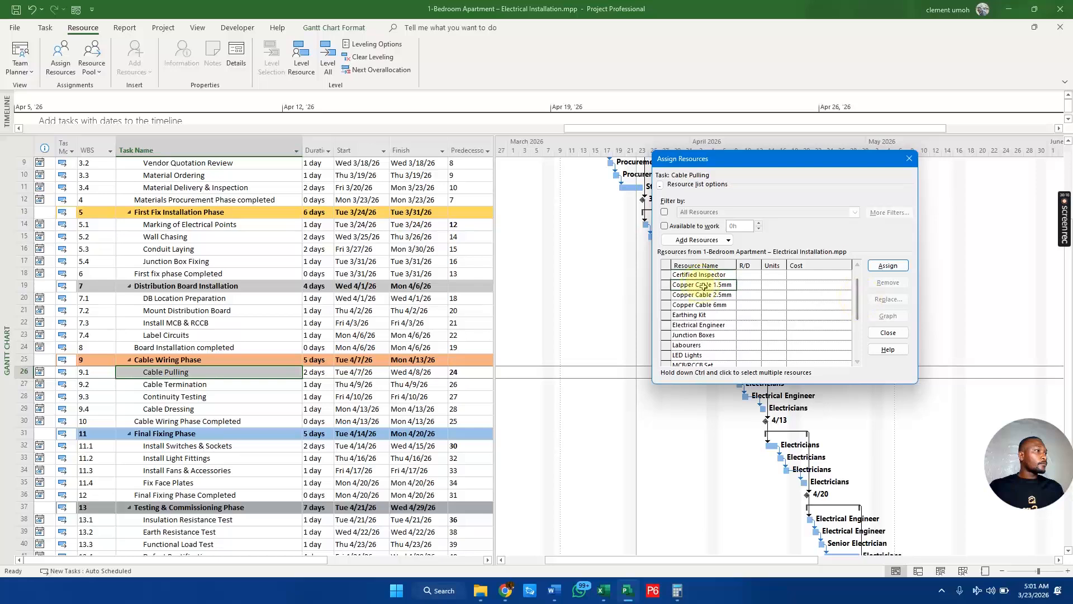
click(768, 283)
text(6)
click(887, 265)
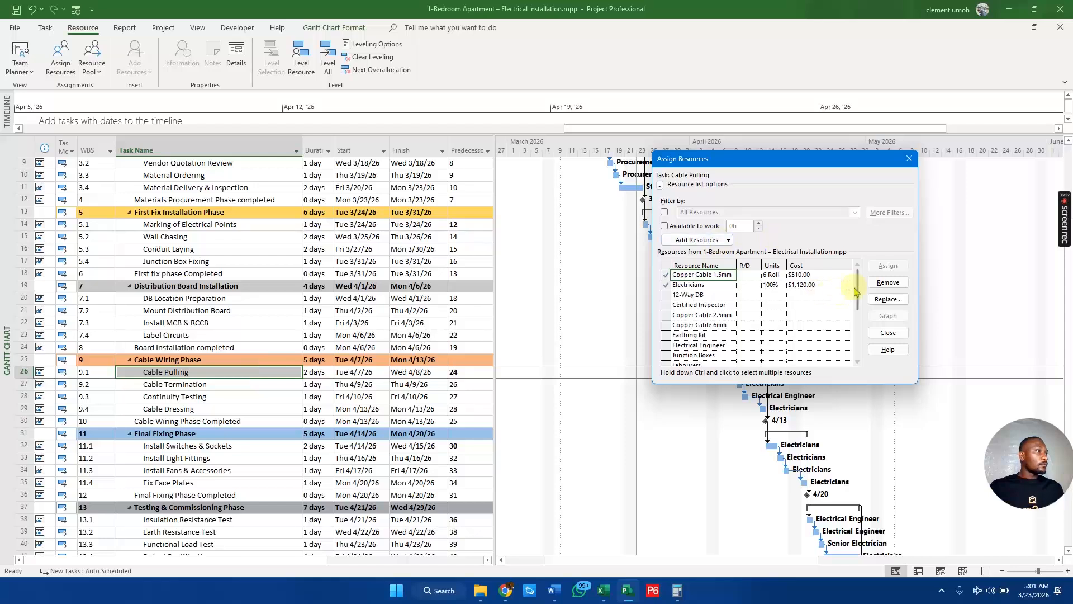
Step: Assign 5 rolls of Copper Cable 2.5mm to the Cable Pulling task
drag(855, 290, 855, 309)
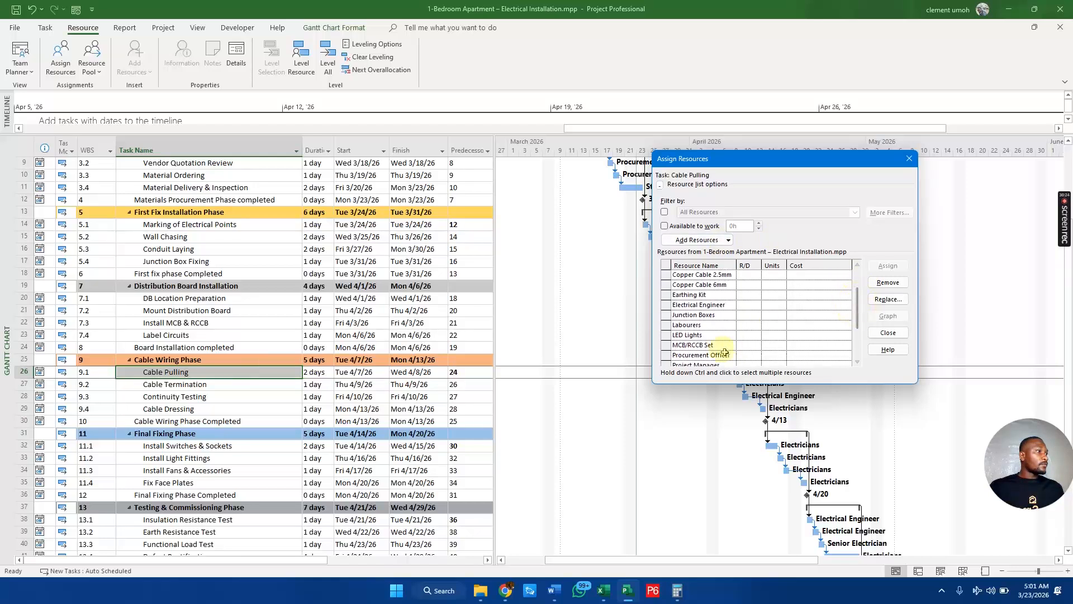
click(770, 274)
text(5)
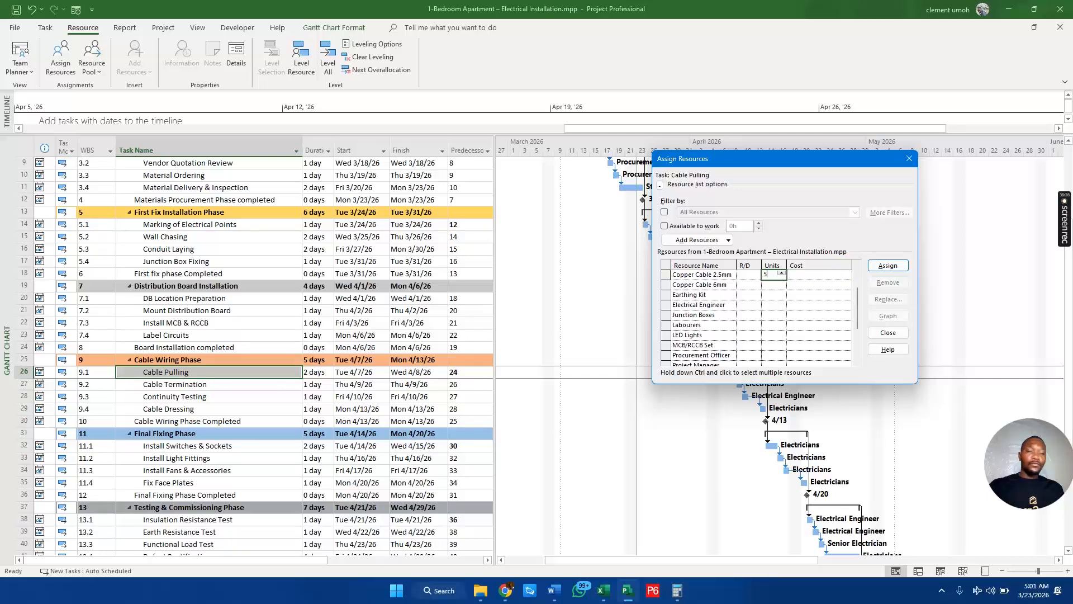
click(888, 265)
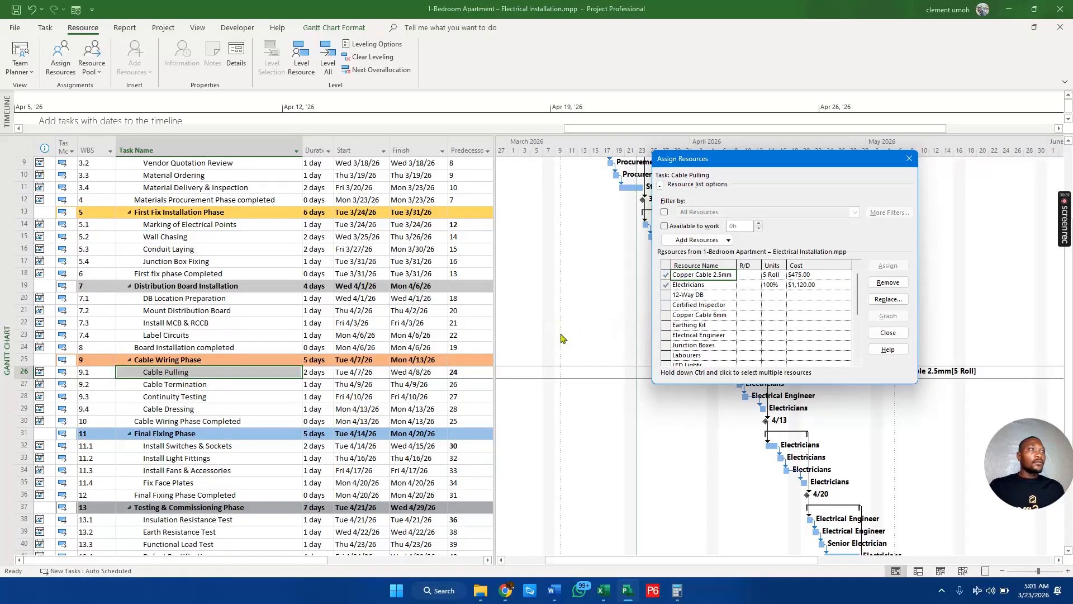
Step: Check the Copper Cable 6mm quantity in the Excel workbook, then assign 2 rolls of it to Cable Pulling in Project
key(alt+Tab)
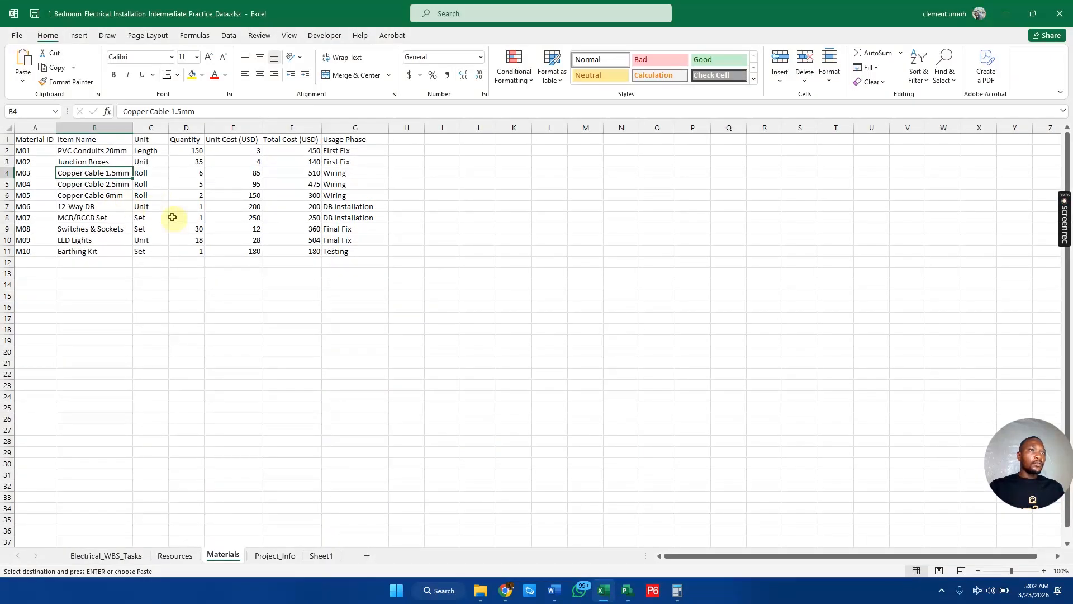
key(alt+Tab)
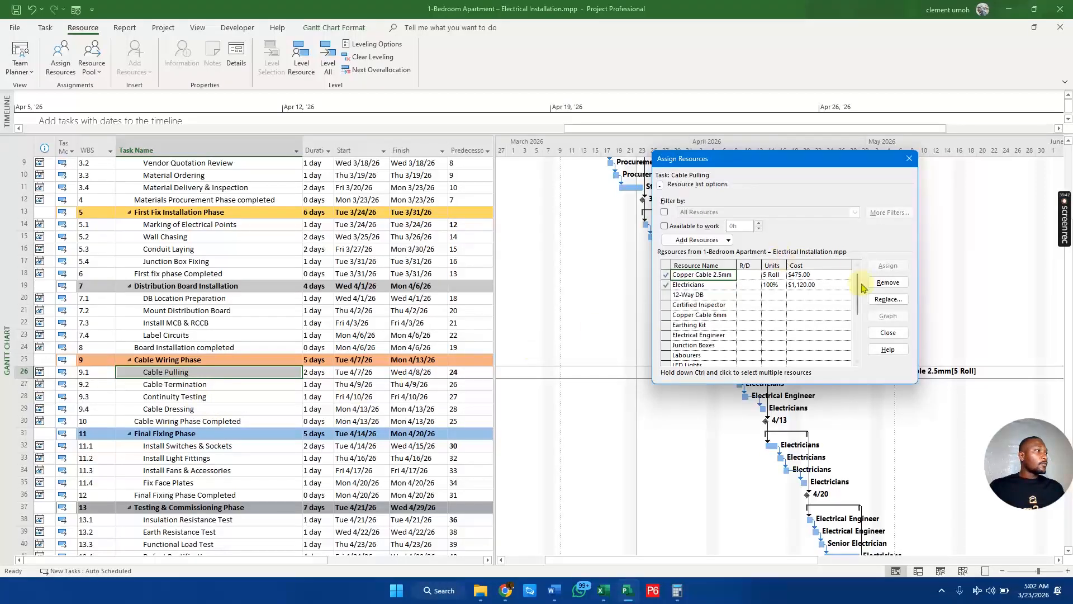
scroll(864, 311, down, 2)
scroll(864, 311, down, 2)
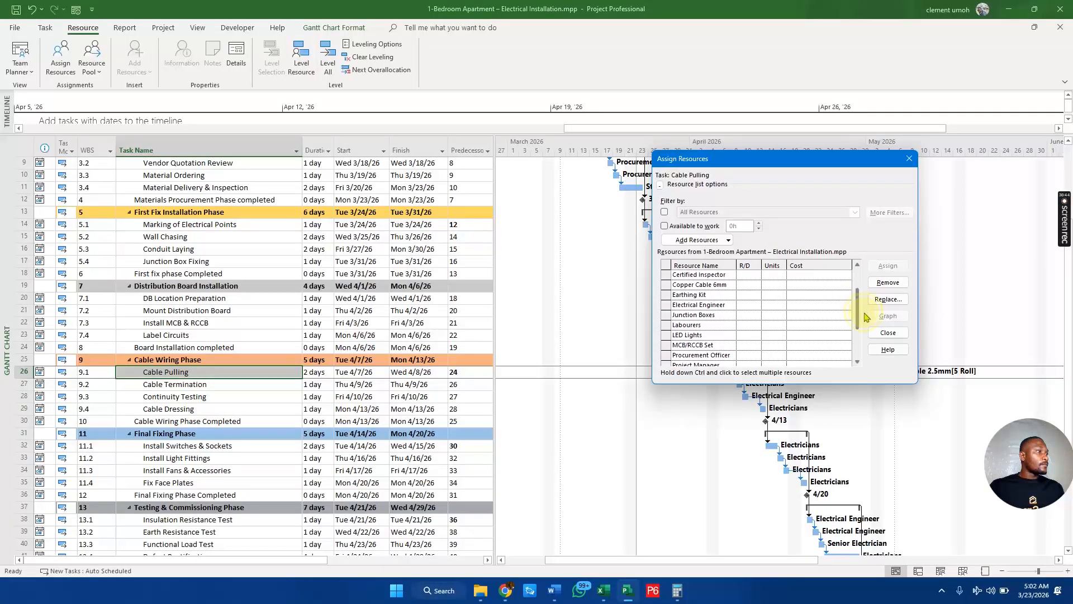
click(773, 285)
text(2)
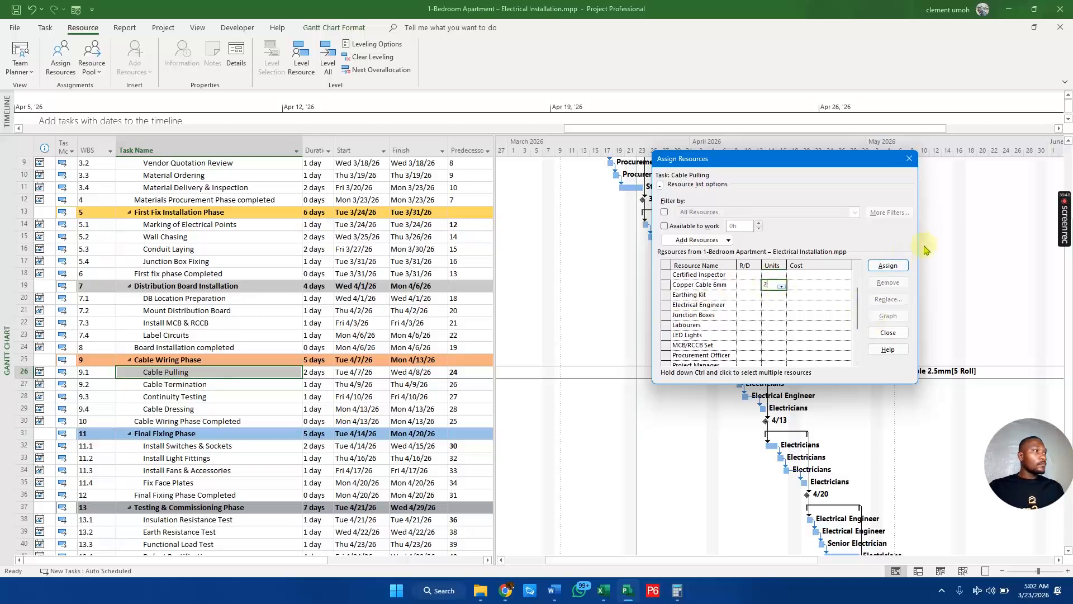
click(888, 265)
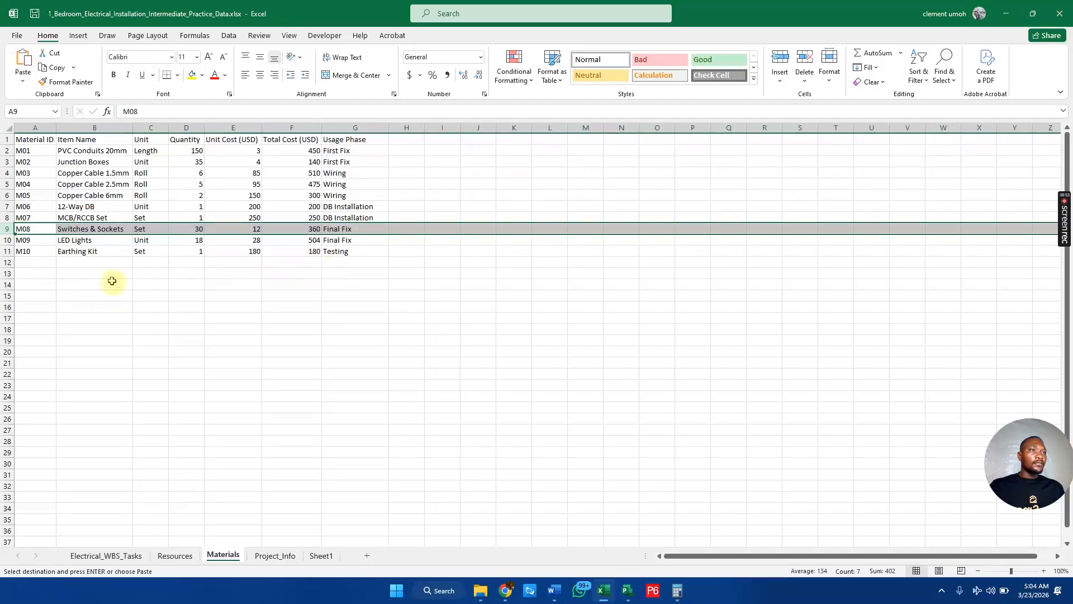
Step: Check the Earthing Kit's usage phase in the workbook, then assign 1 Earthing Kit to the Earth Resistance Test task and finish assigning resources
click(344, 251)
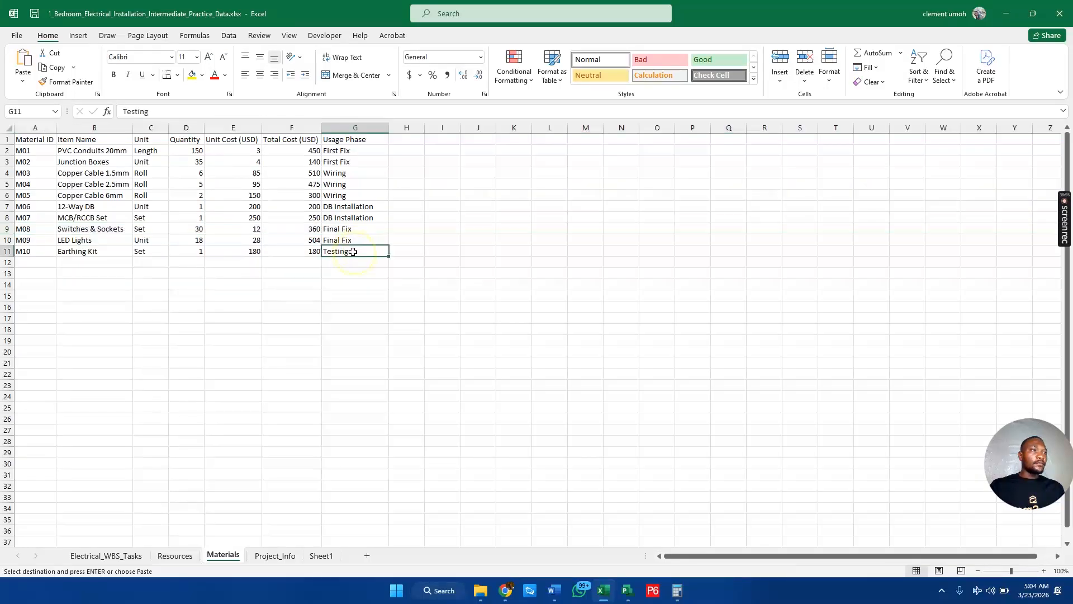
key(alt+Tab)
scroll(118, 485, down, 2)
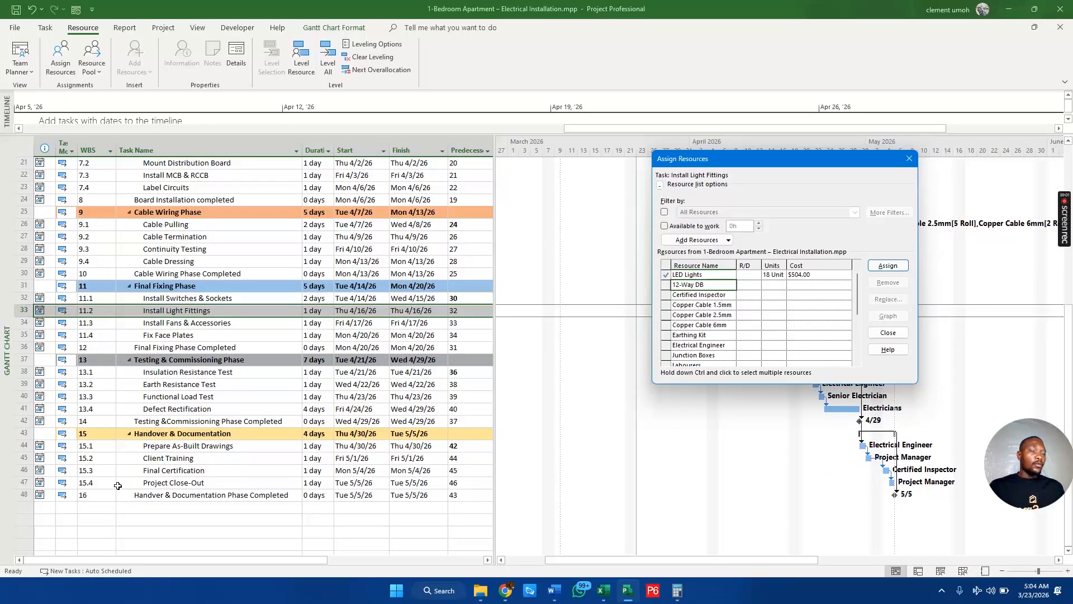
click(118, 485)
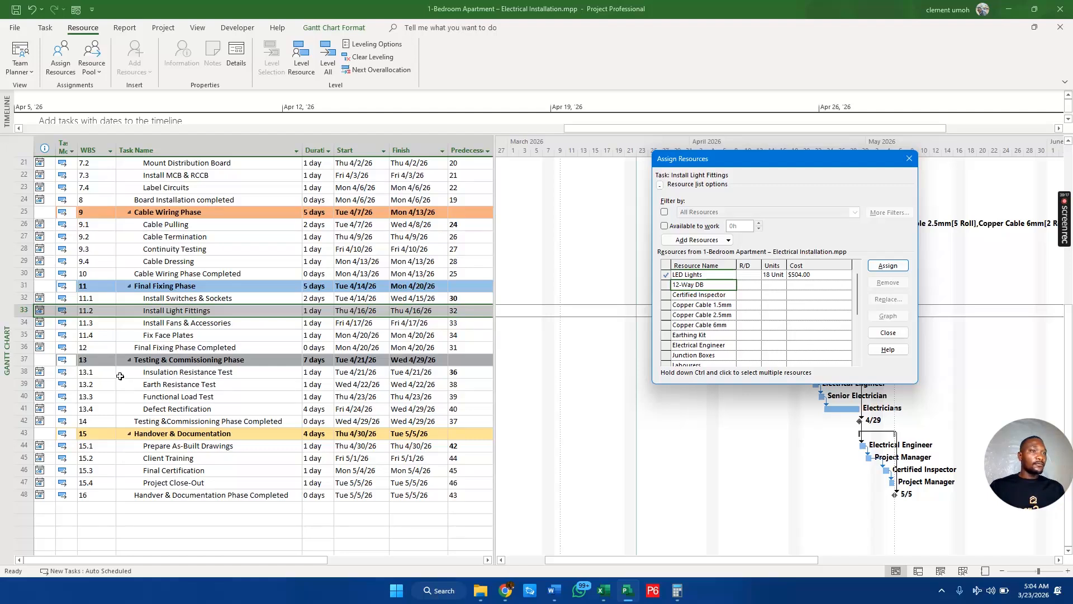
click(100, 384)
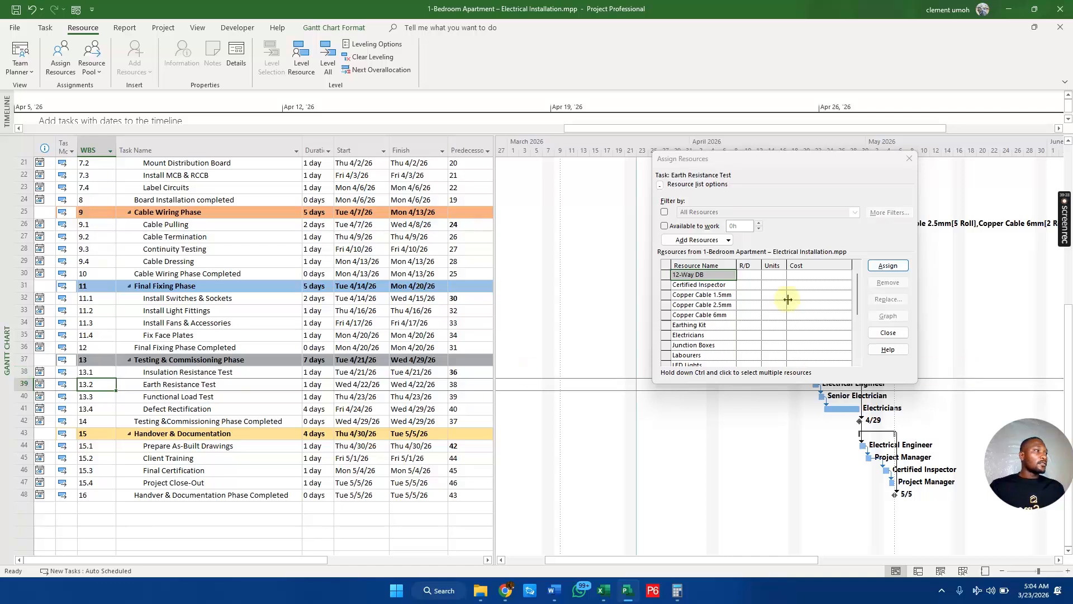
drag(859, 292, 859, 316)
click(773, 274)
text(1)
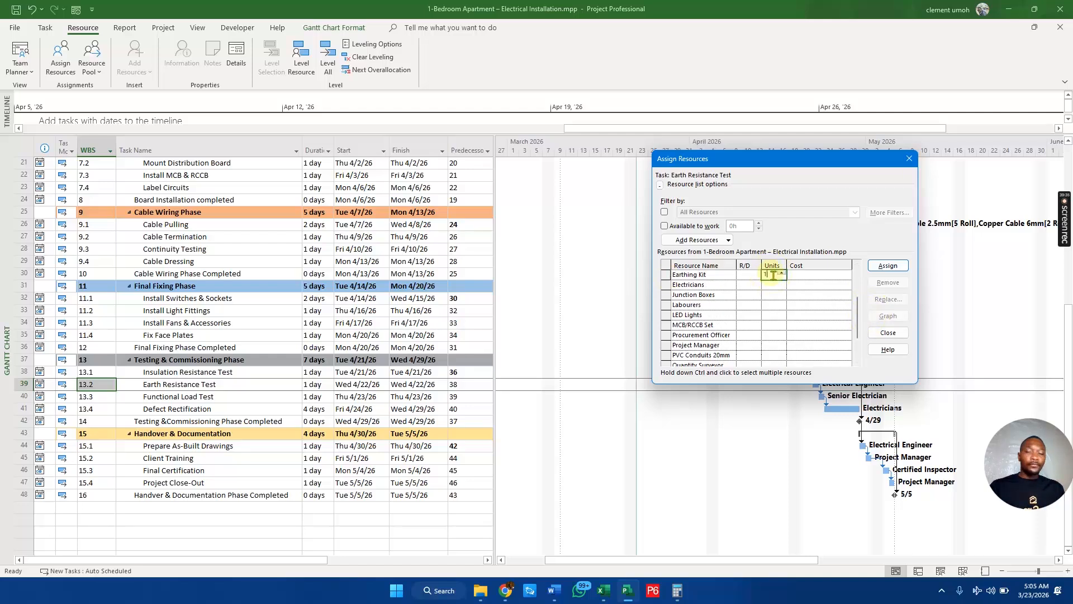
click(893, 266)
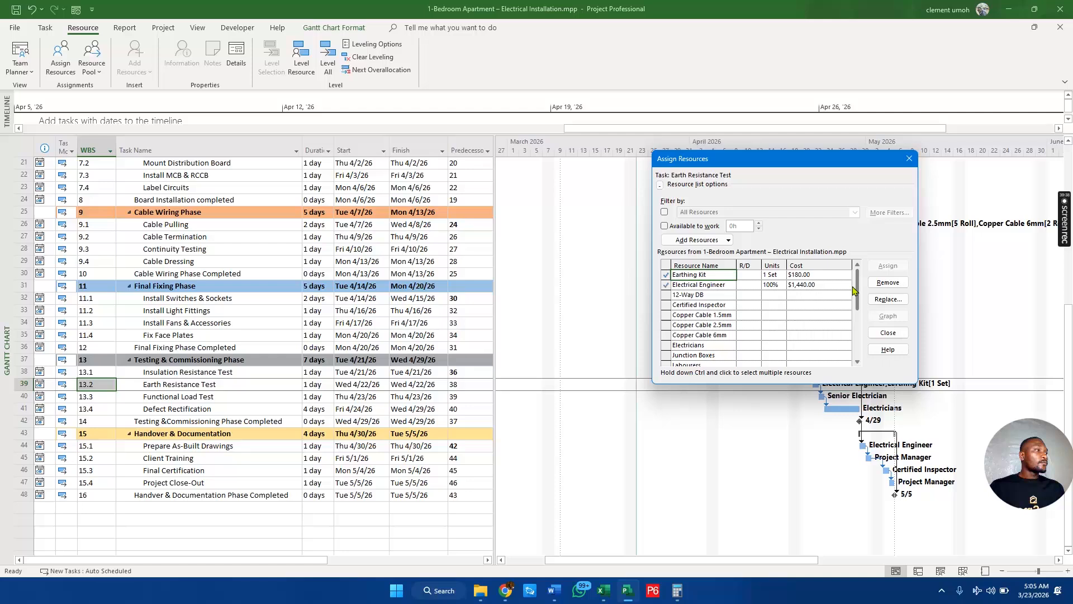
click(718, 443)
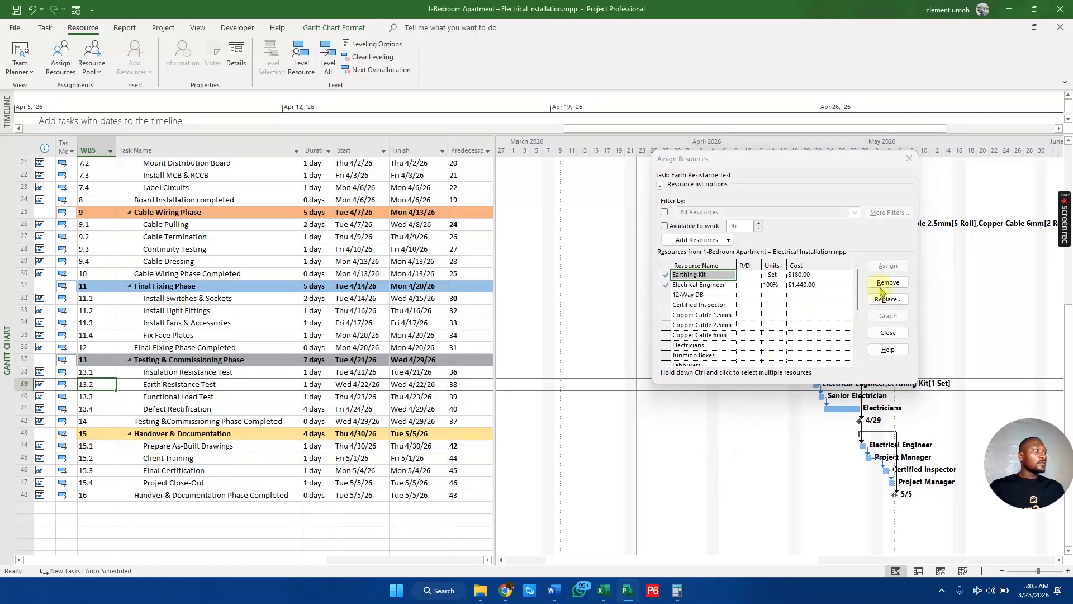
click(894, 334)
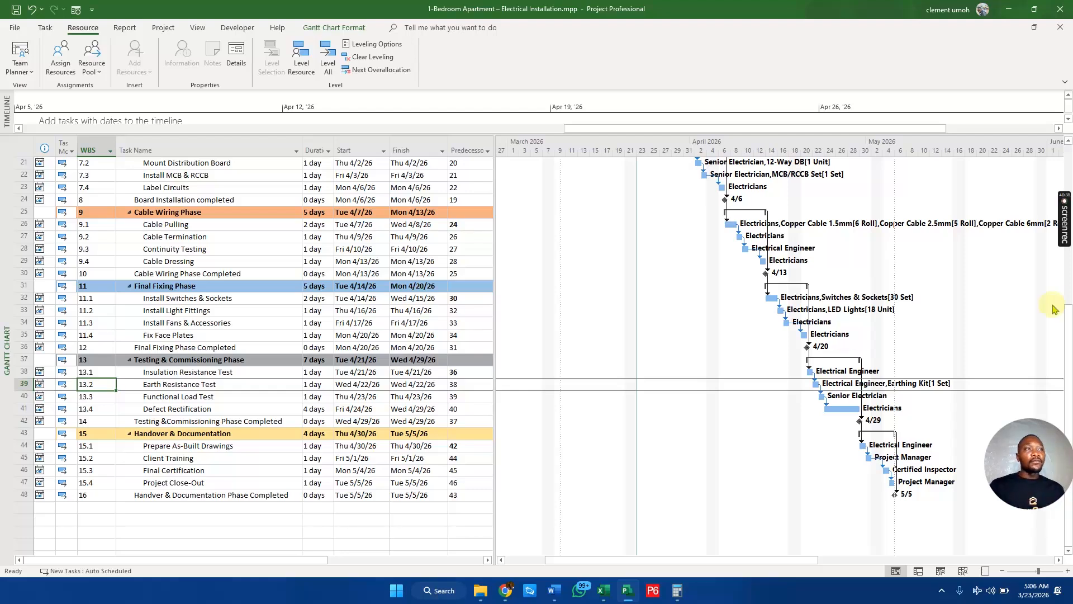
Step: Show the Cost table for the schedule, fit the Fixed Cost Accrual column to its contents and widen the table area
click(22, 146)
right_click(22, 145)
click(54, 170)
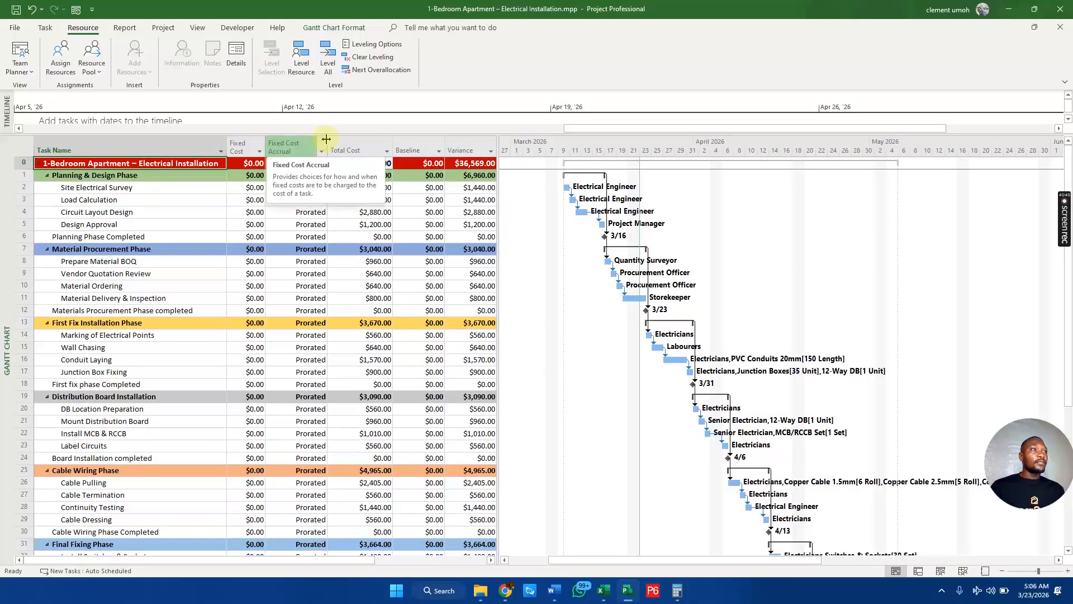
double_click(327, 139)
drag(497, 139, 520, 140)
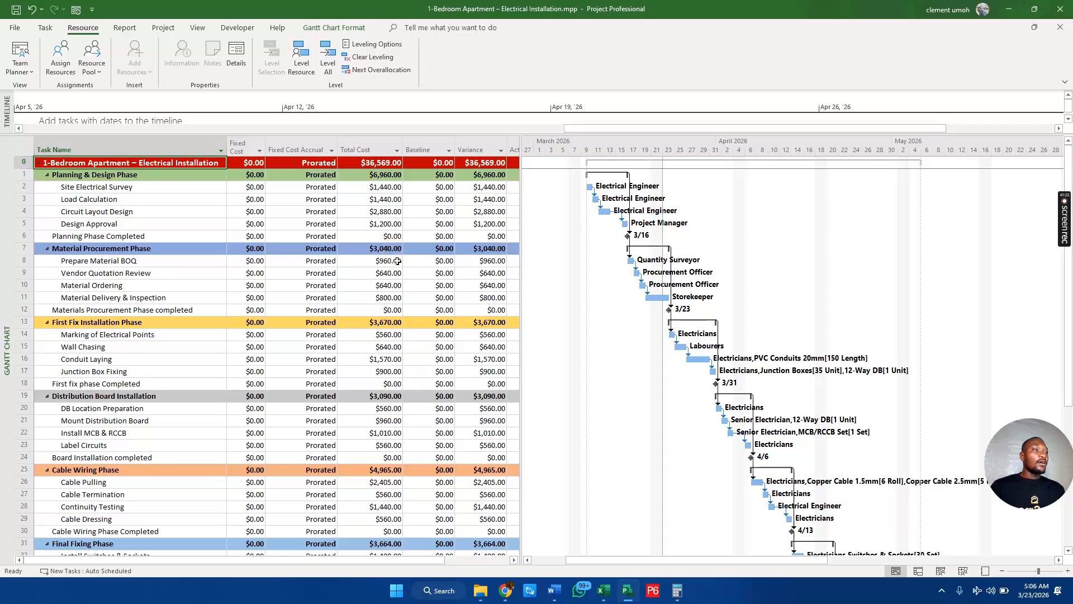
Step: Examine the total costs of all phases and their tasks, from Planning & Design through Handover & Documentation
scroll(397, 261, down, 1)
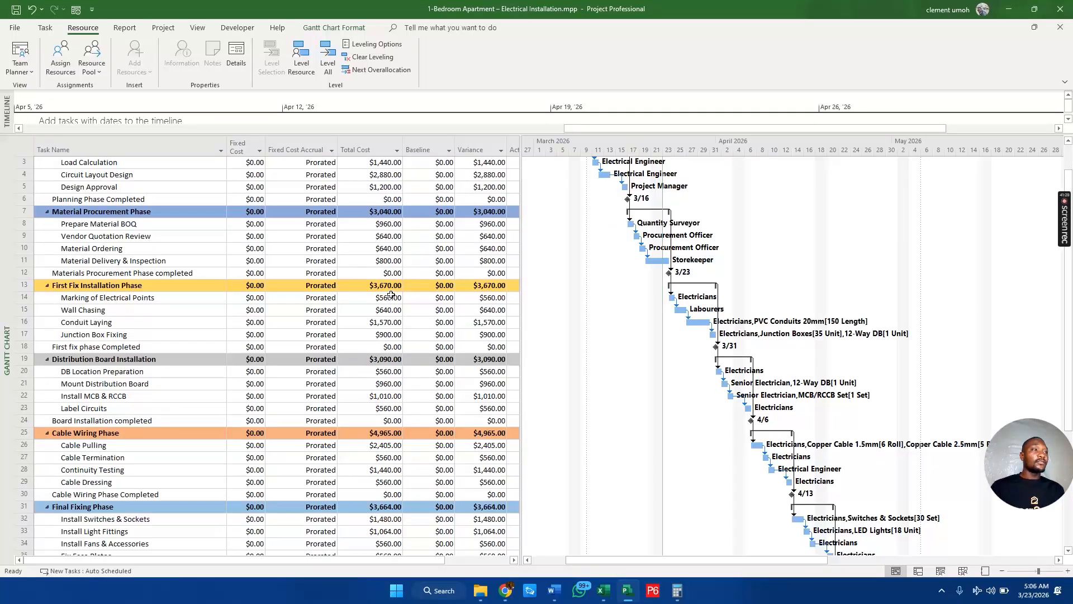
scroll(391, 295, down, 1)
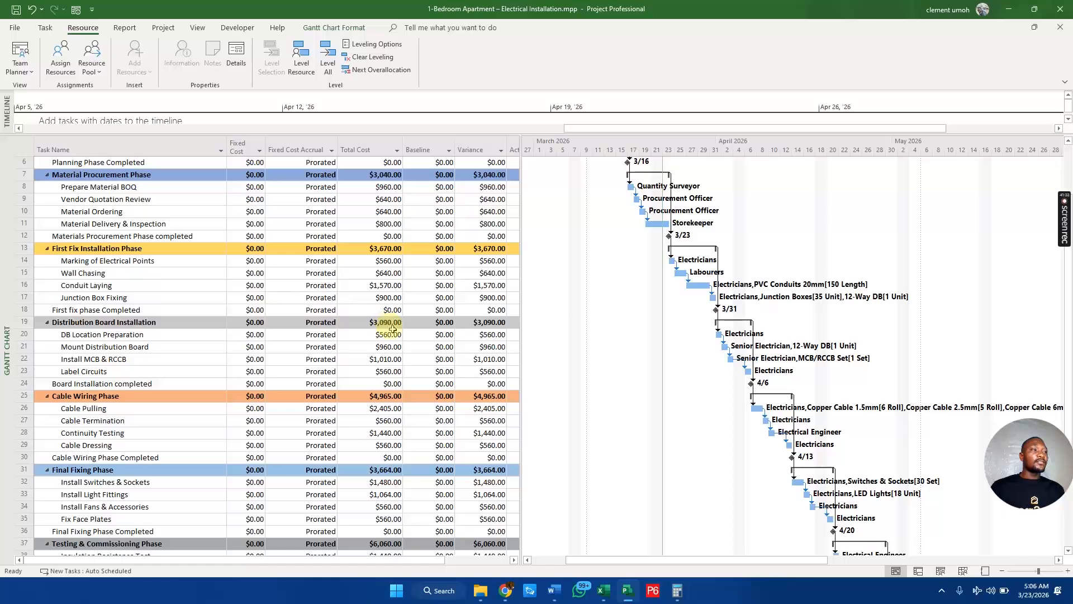
scroll(393, 330, down, 2)
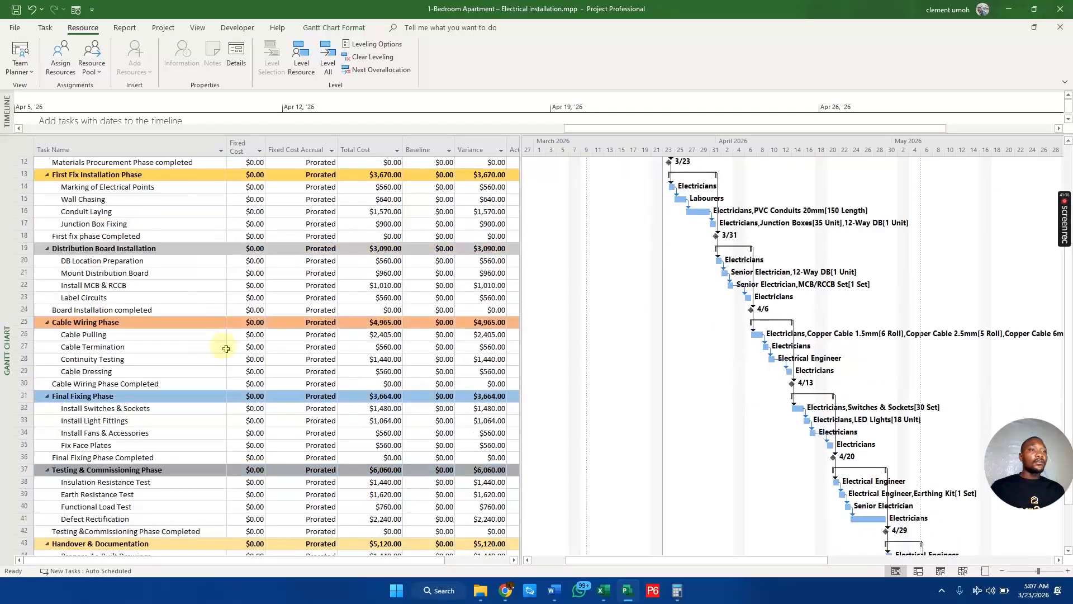
click(101, 326)
click(393, 335)
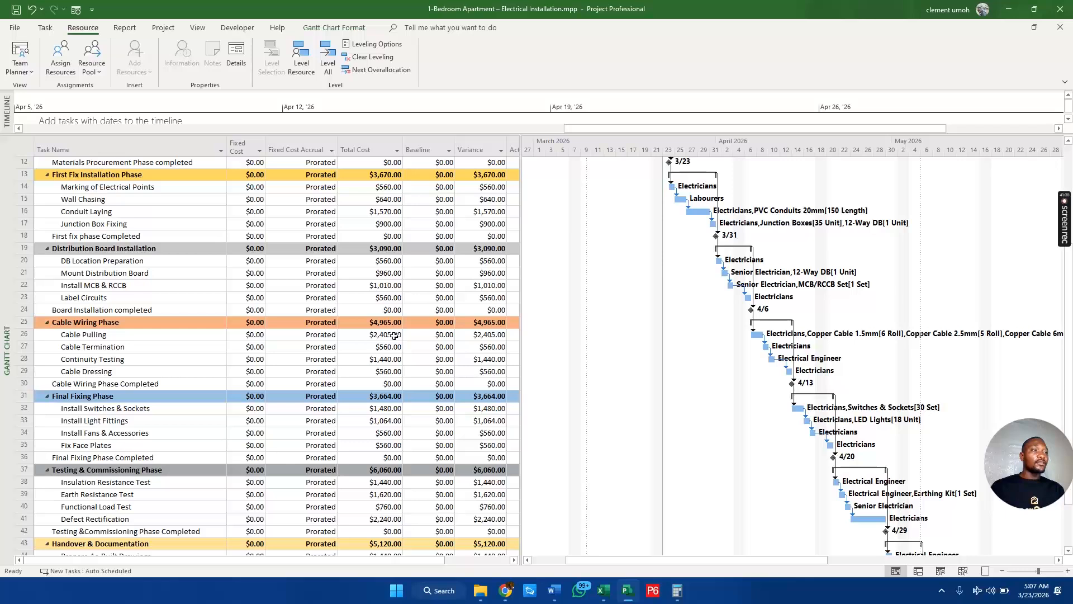
scroll(393, 335, down, 5)
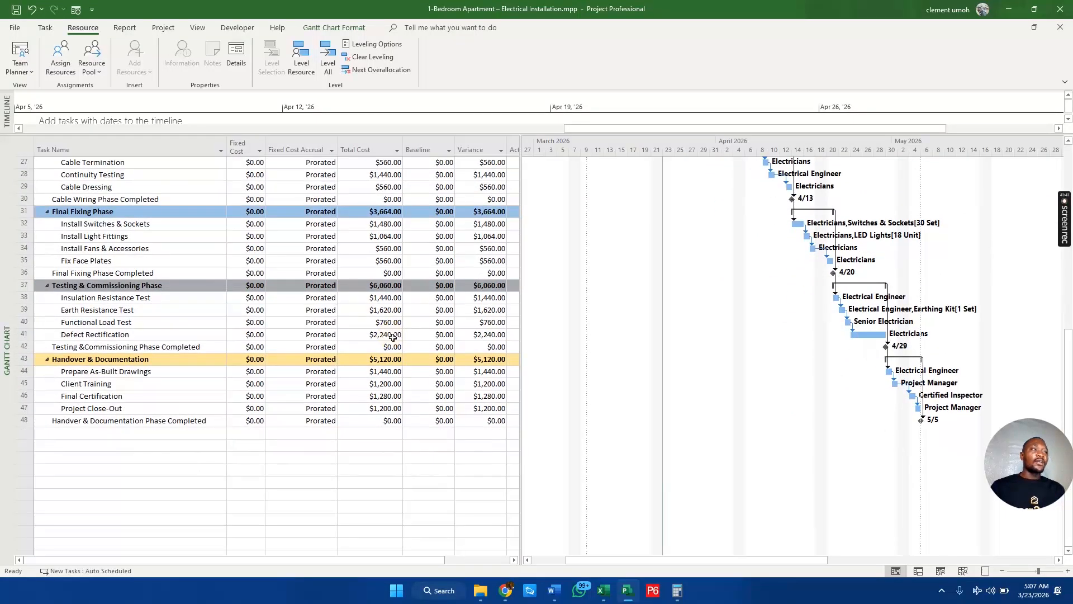
click(370, 398)
click(387, 353)
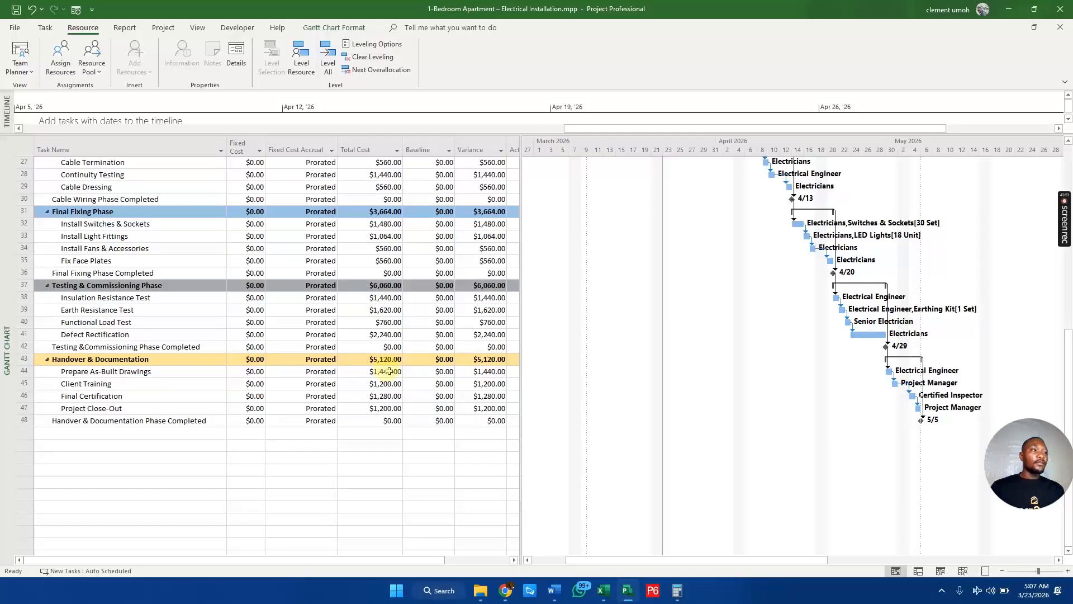
scroll(388, 371, up, 4)
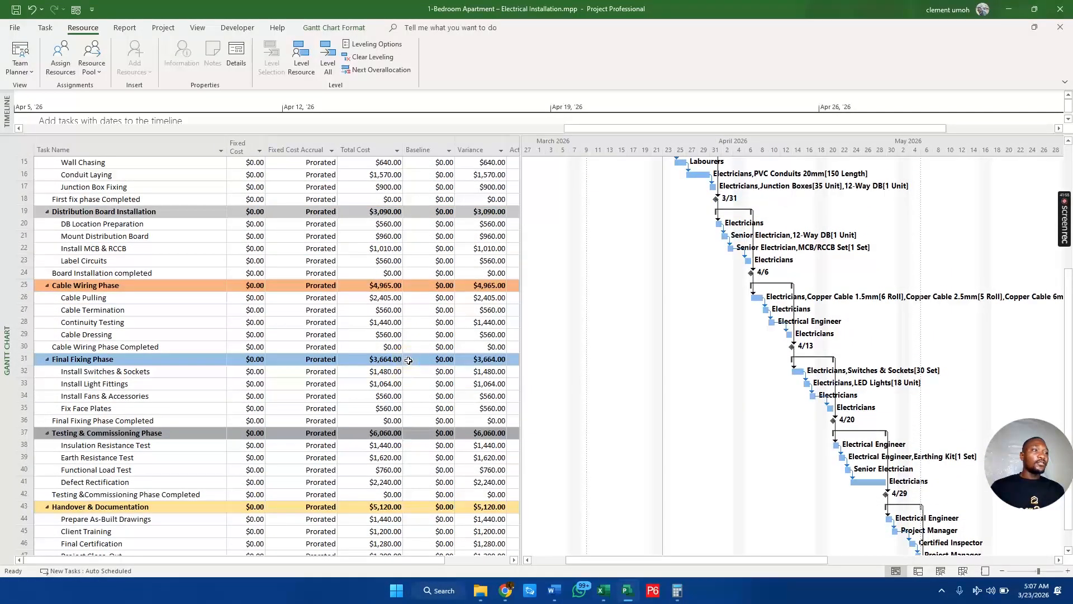
scroll(391, 385, up, 3)
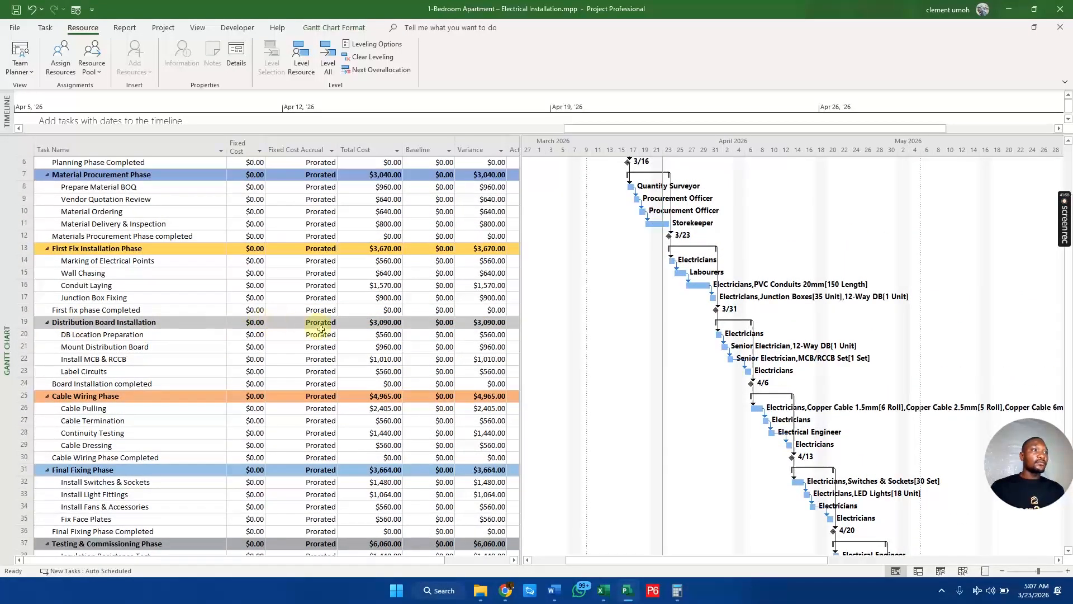
scroll(201, 194, up, 1)
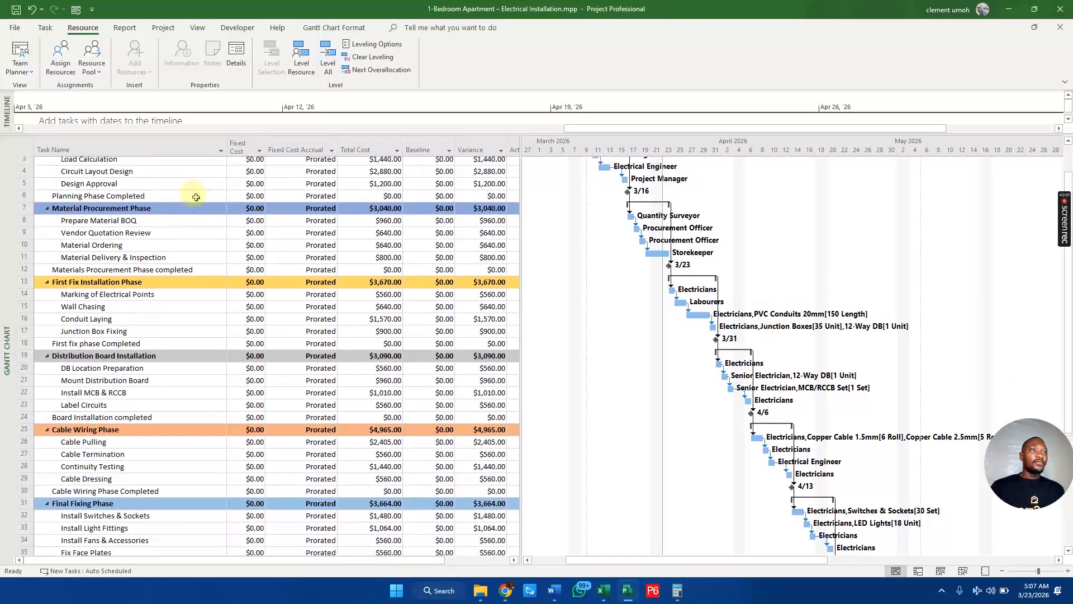
scroll(387, 232, up, 1)
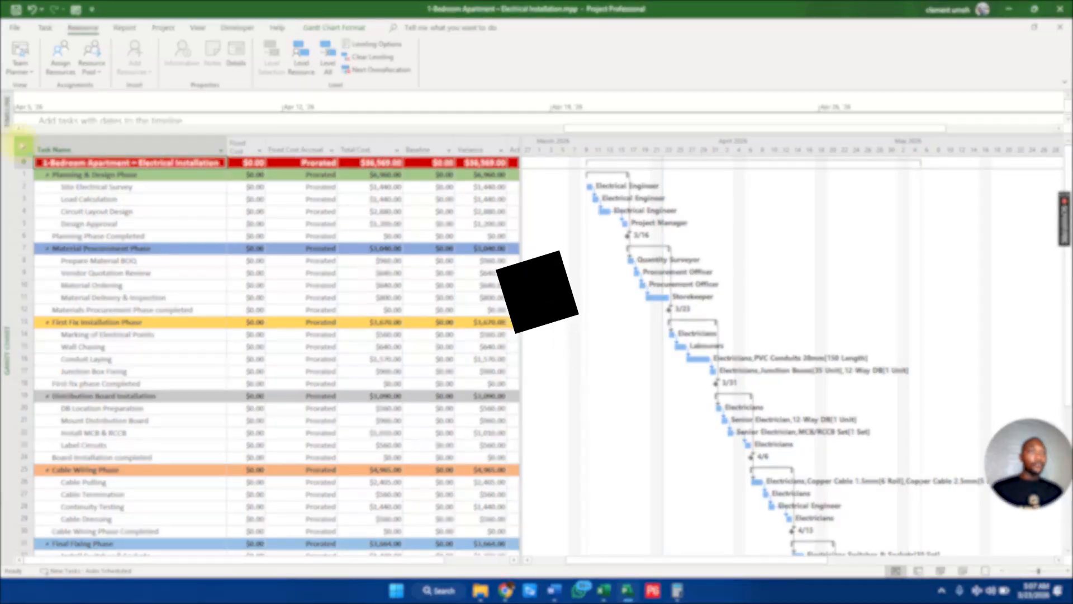
Step: Restore the Entry table for the schedule and display the Resource Sheet view
right_click(23, 146)
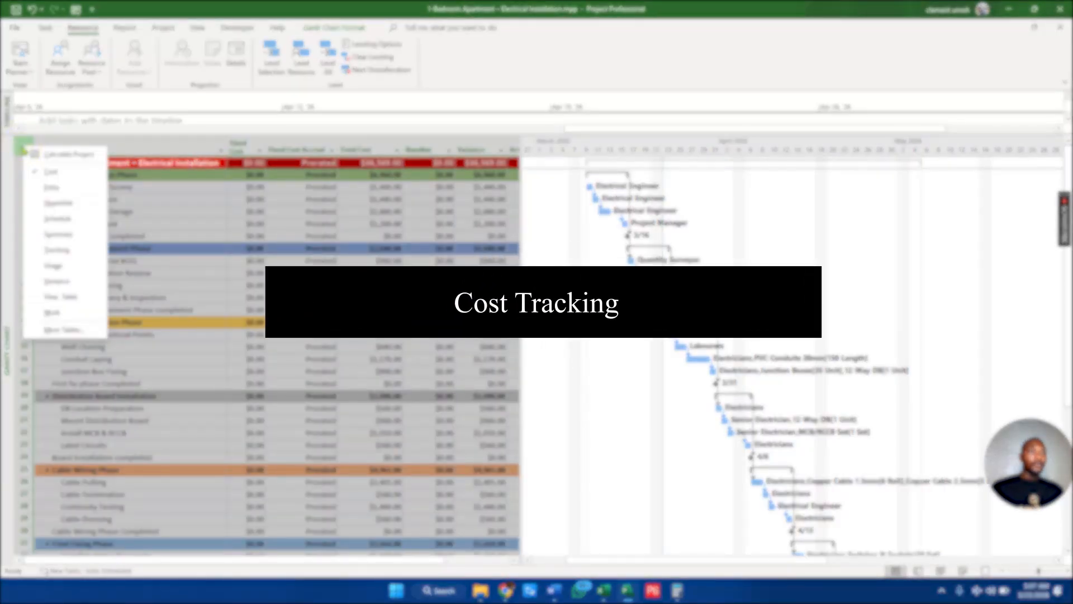
click(56, 190)
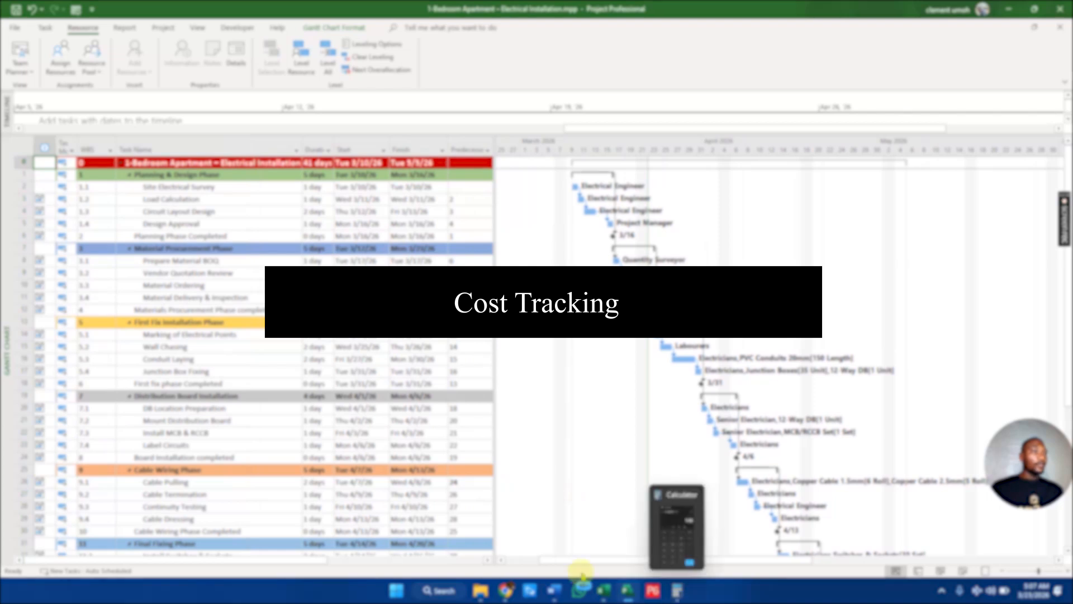
click(962, 570)
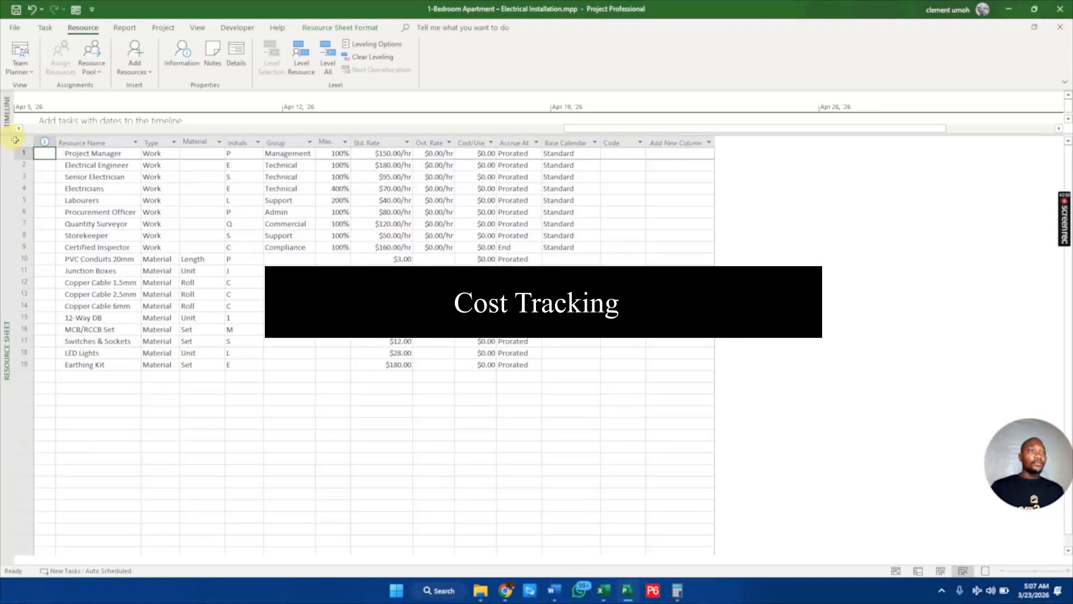
Step: Show the Cost table for the resources and review its Variance, Remaining, Baseline Cost and Actual Cost columns
right_click(16, 139)
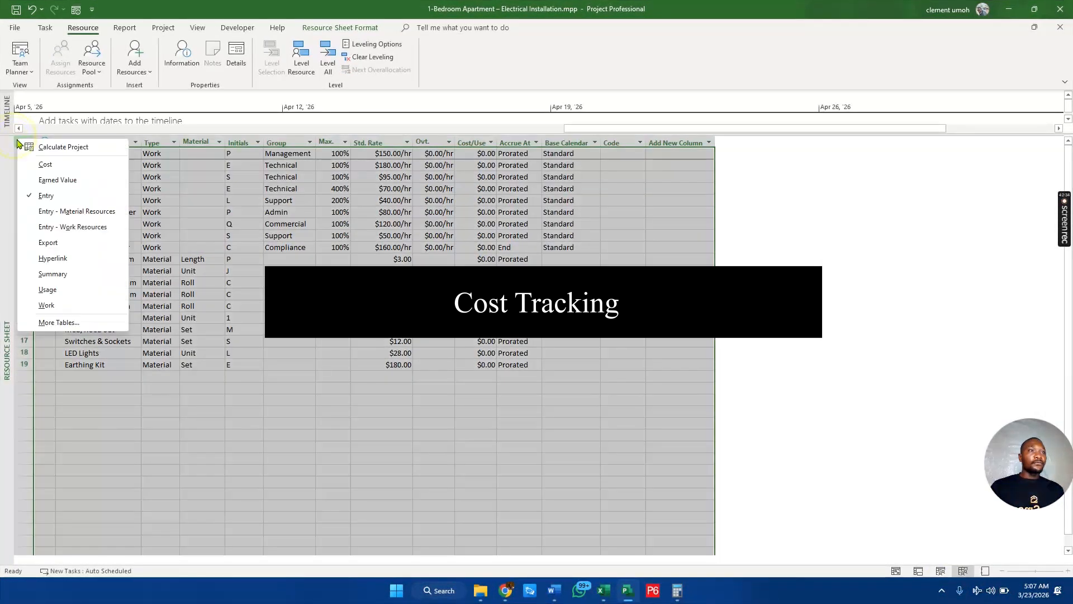
click(48, 167)
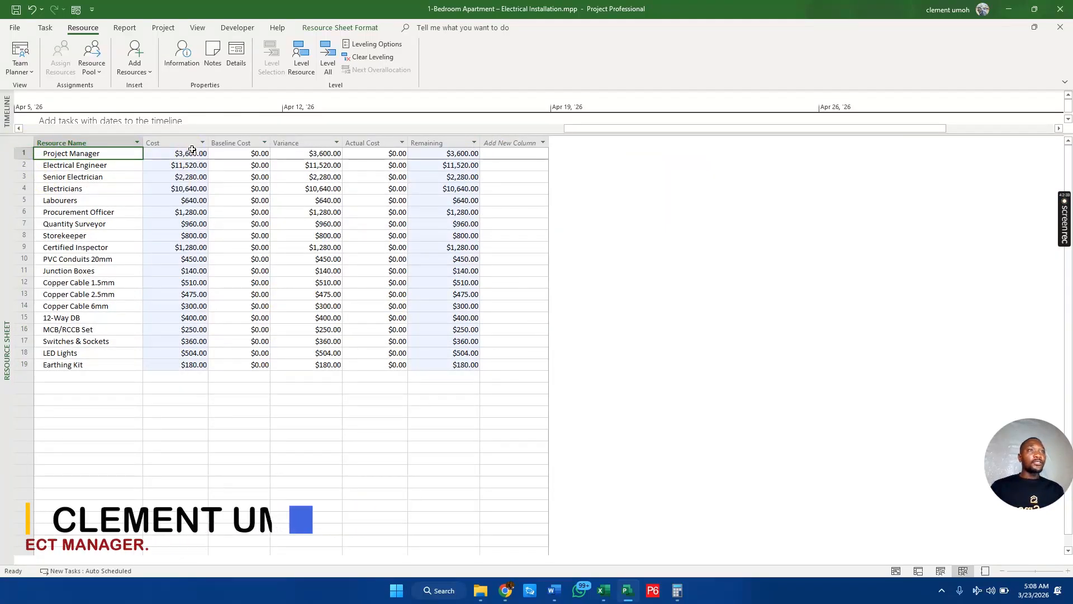
click(18, 137)
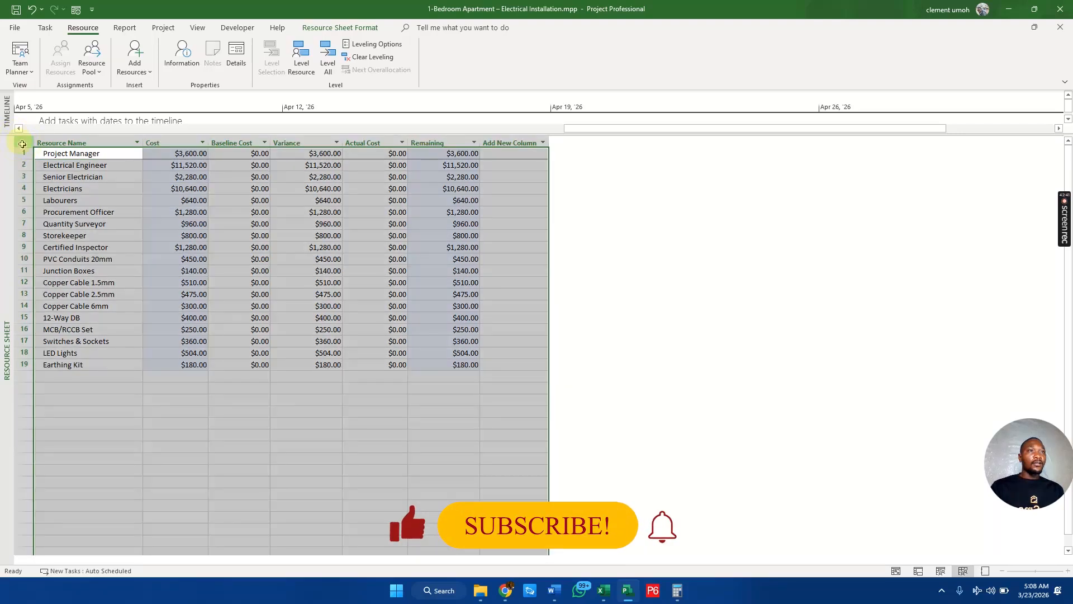
right_click(19, 139)
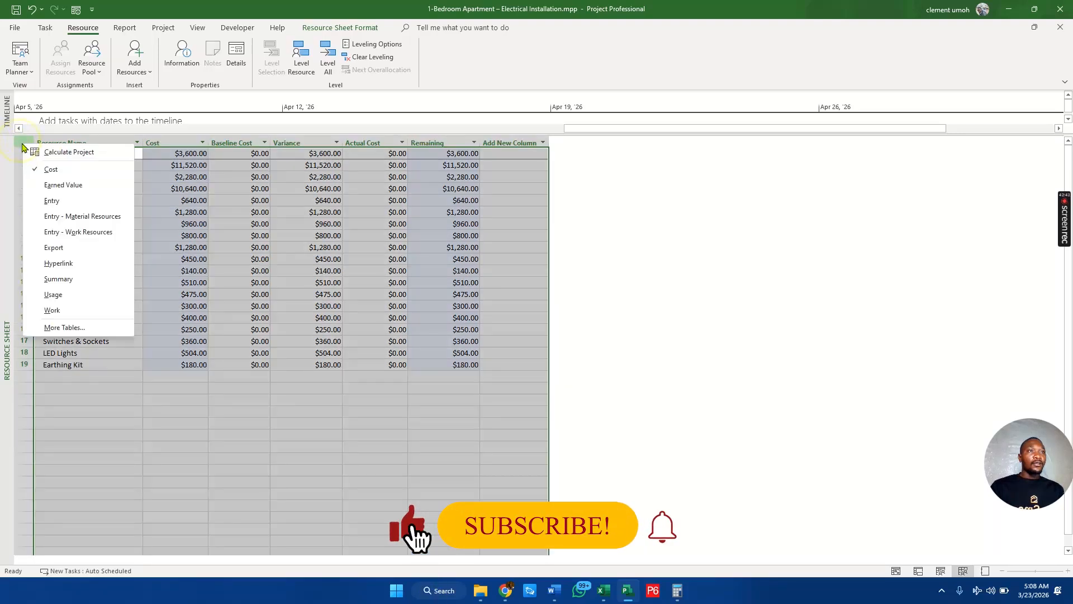
click(49, 170)
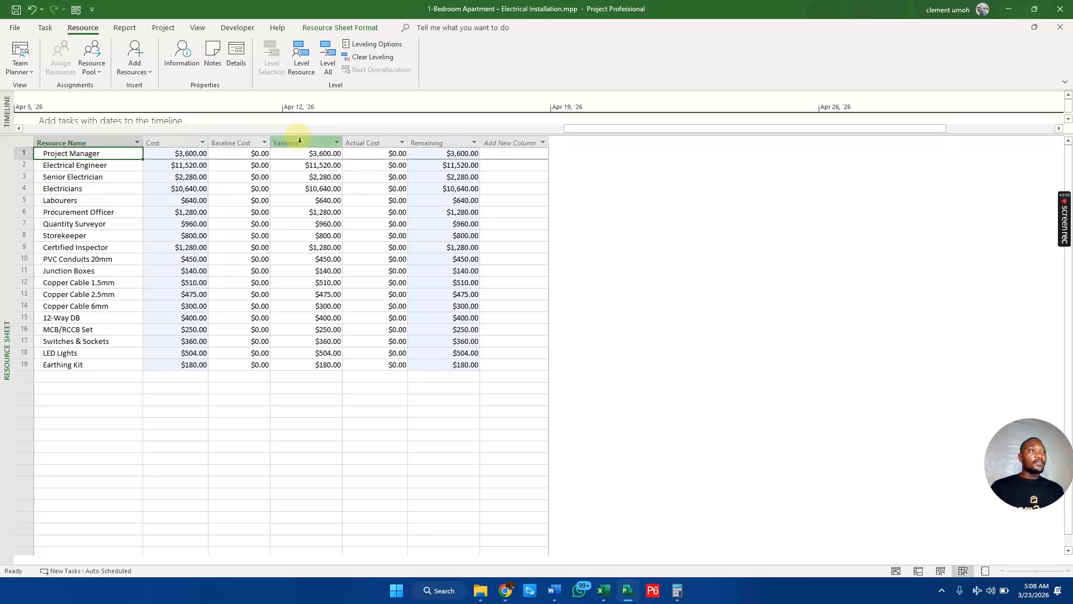
mouse_move(300, 143)
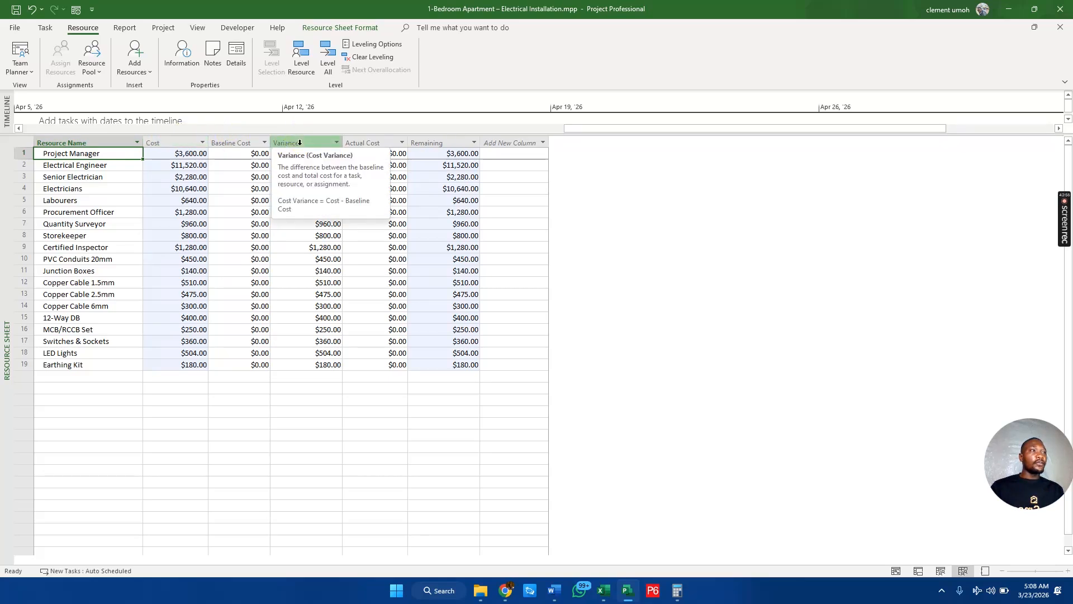
mouse_move(442, 137)
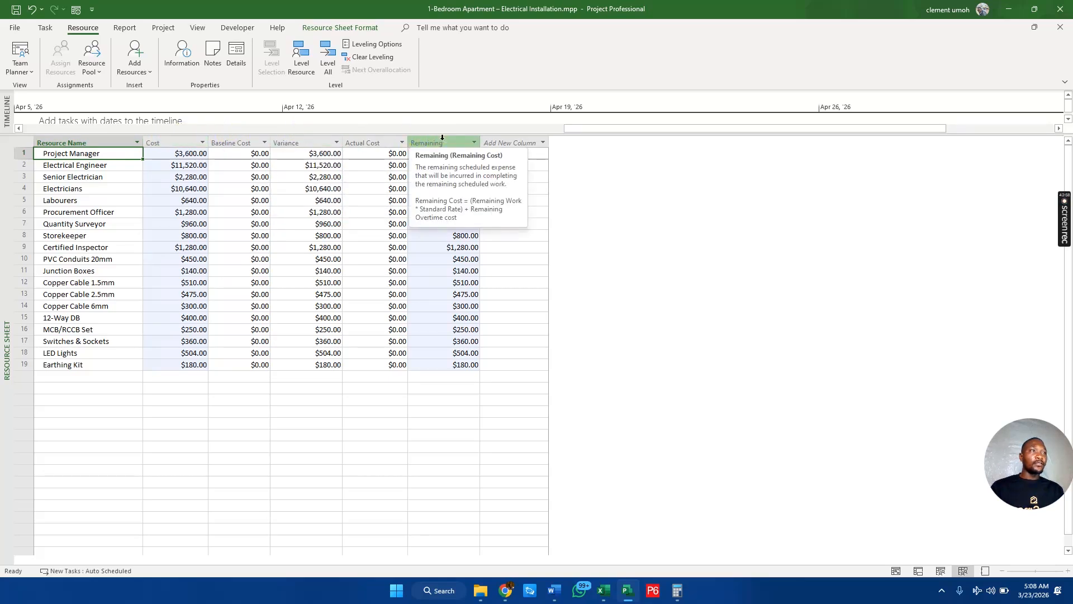
click(241, 141)
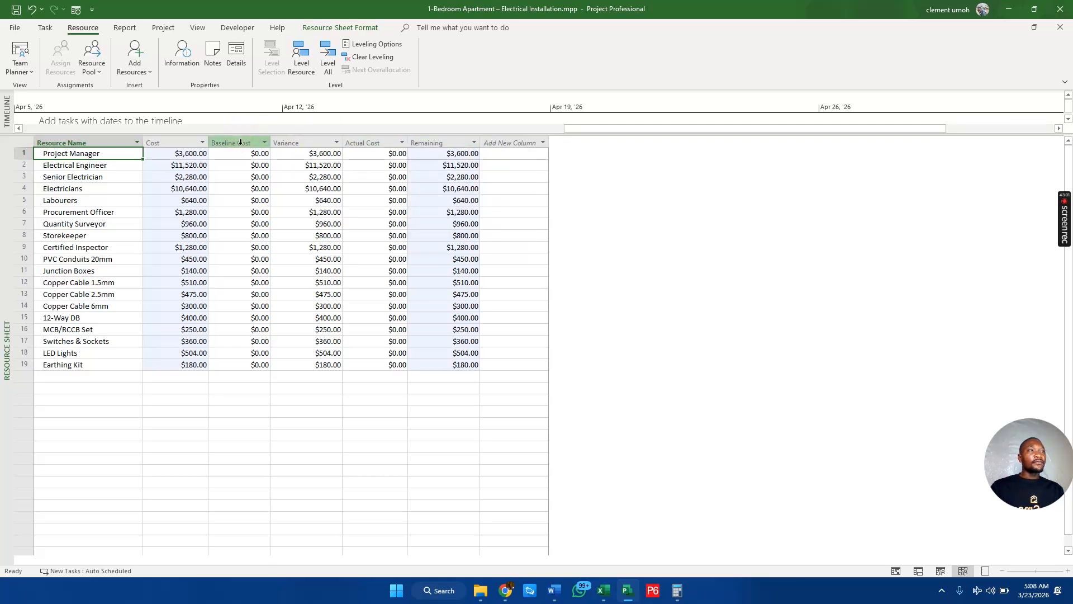
click(369, 139)
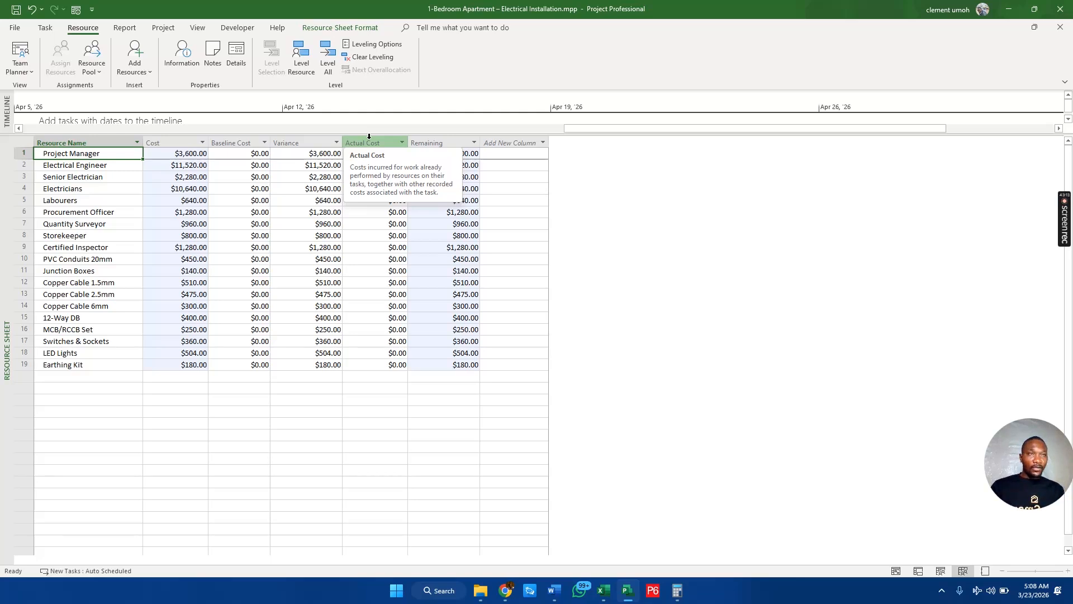
Step: Show the Earned Value table for the resources and review its EAC, CV, BAC and VAC columns
click(17, 141)
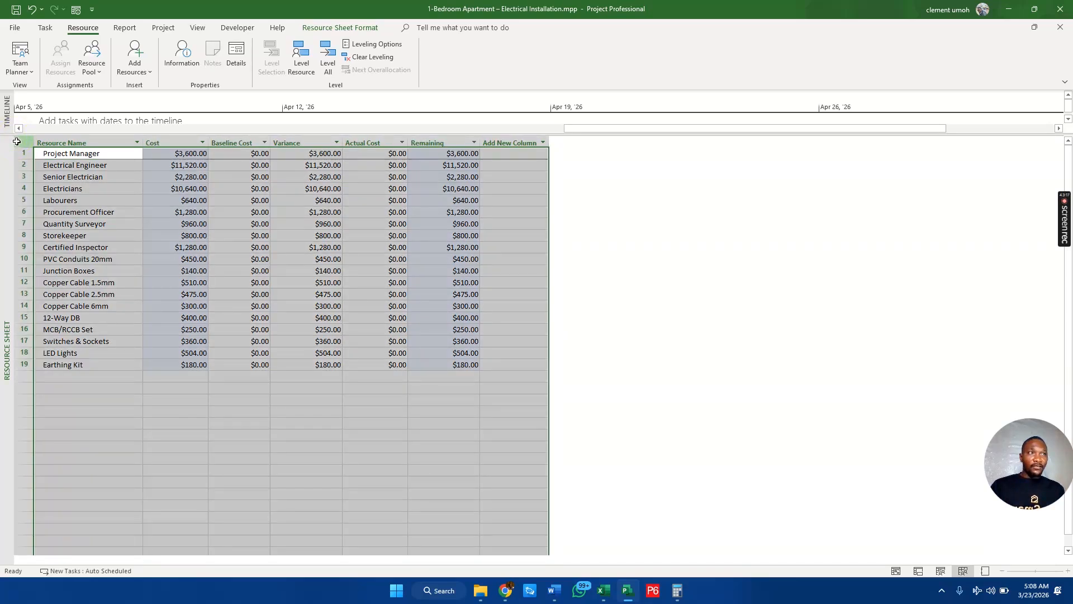
right_click(17, 141)
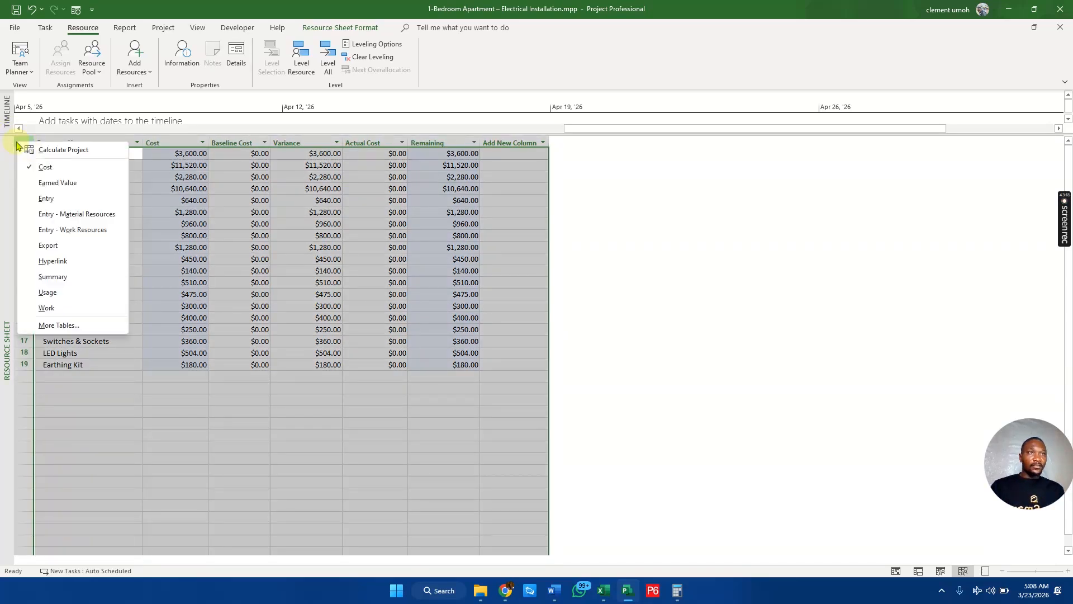
click(40, 189)
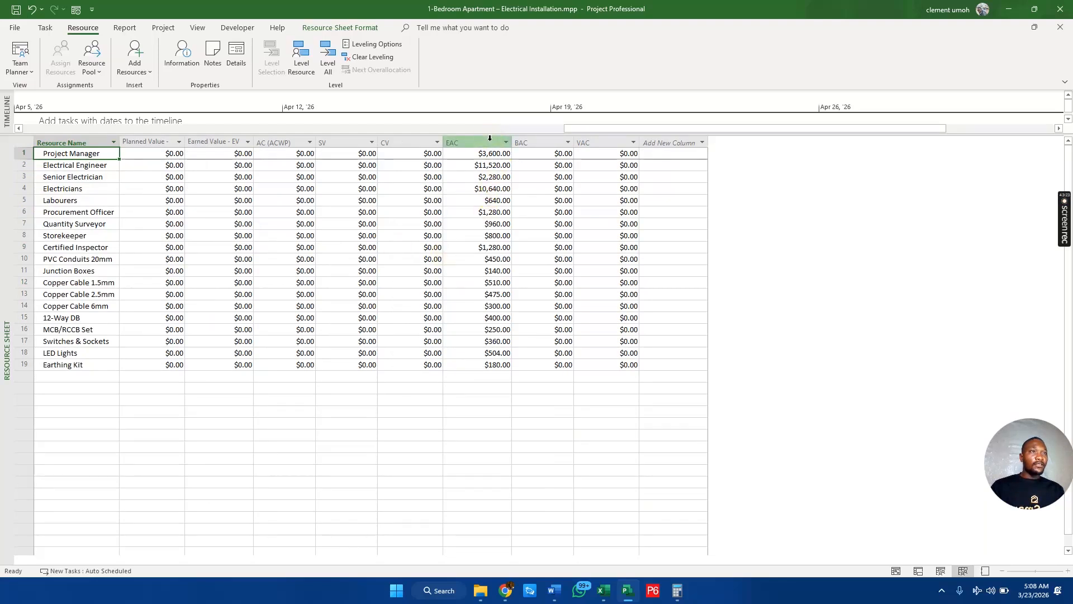
mouse_move(490, 138)
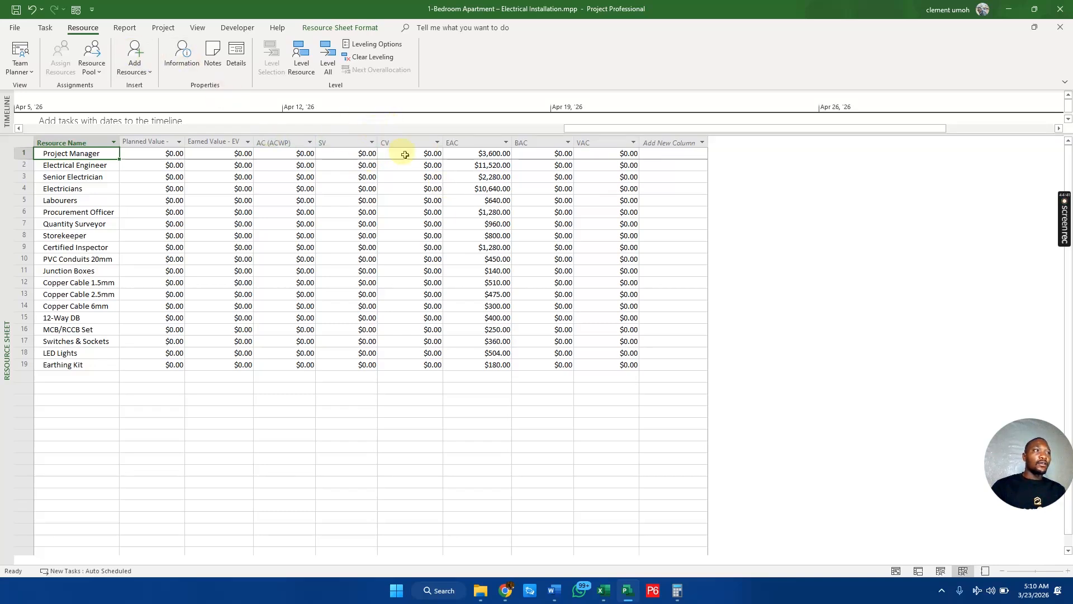
click(415, 140)
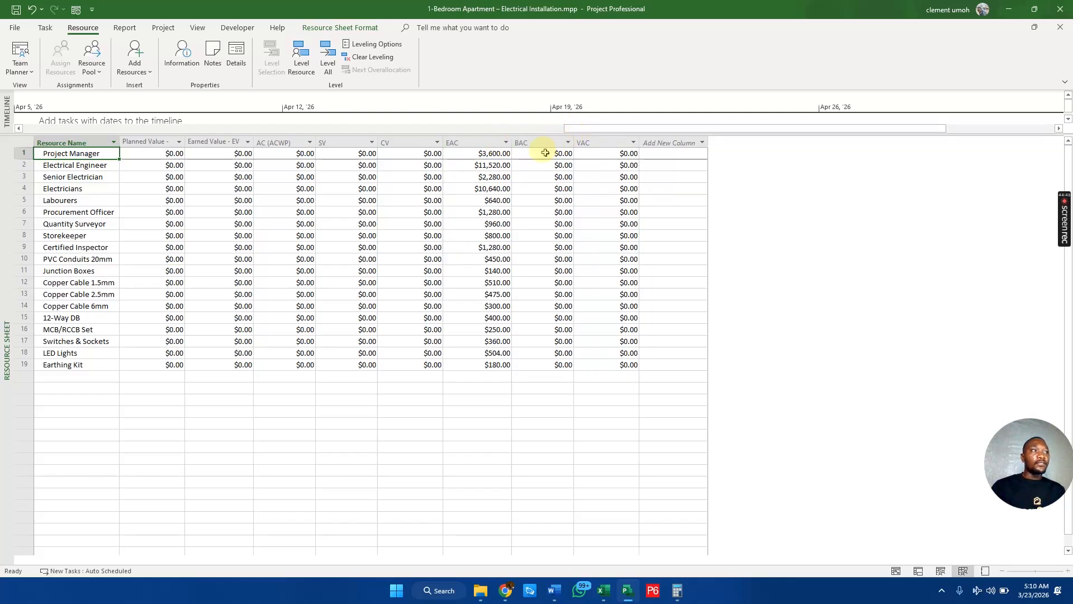
click(580, 134)
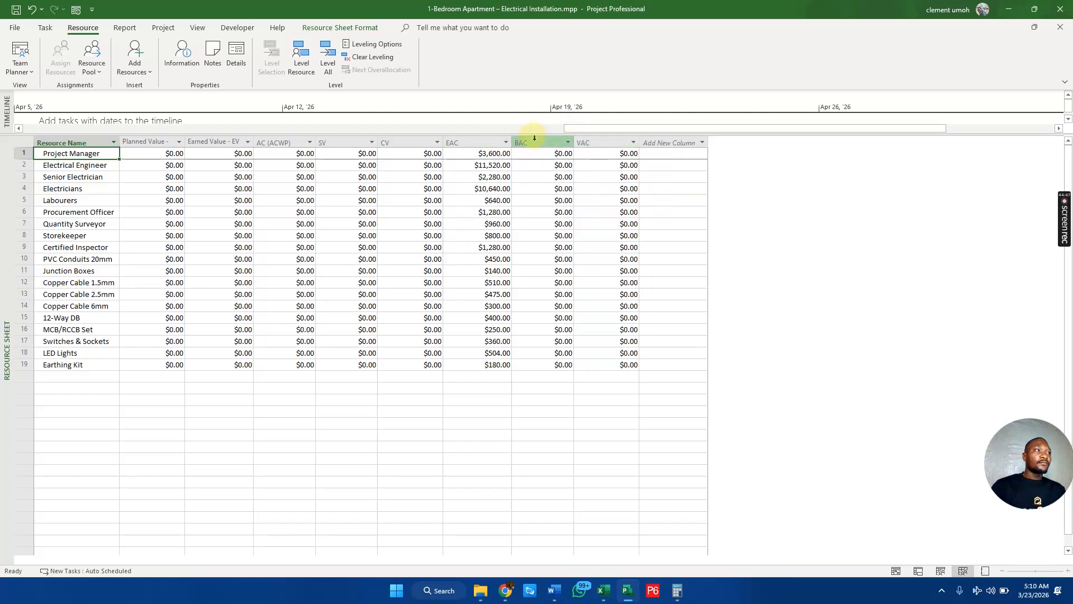